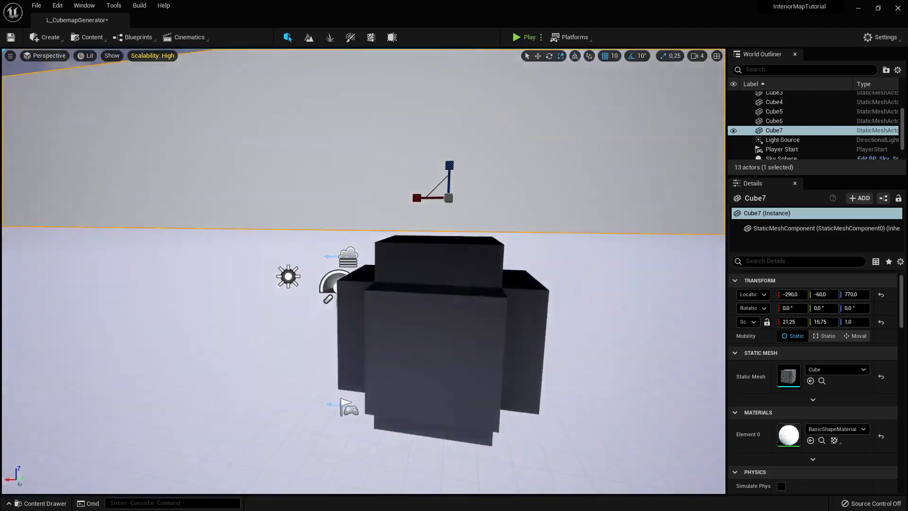
Delete the SkyLight from the level
{"action": "left_click", "coordinate": [359, 250]}
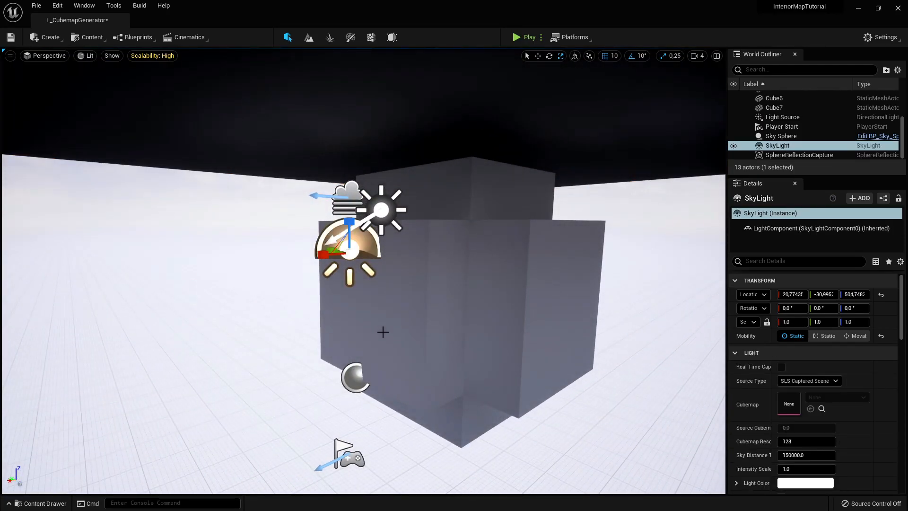
{"action": "key", "text": "Delete"}
{"action": "right_click_drag", "start_coordinate": [383, 331], "coordinate": [383, 331]}
Add a point light inside the enclosed cube room
{"action": "left_click", "coordinate": [45, 38]}
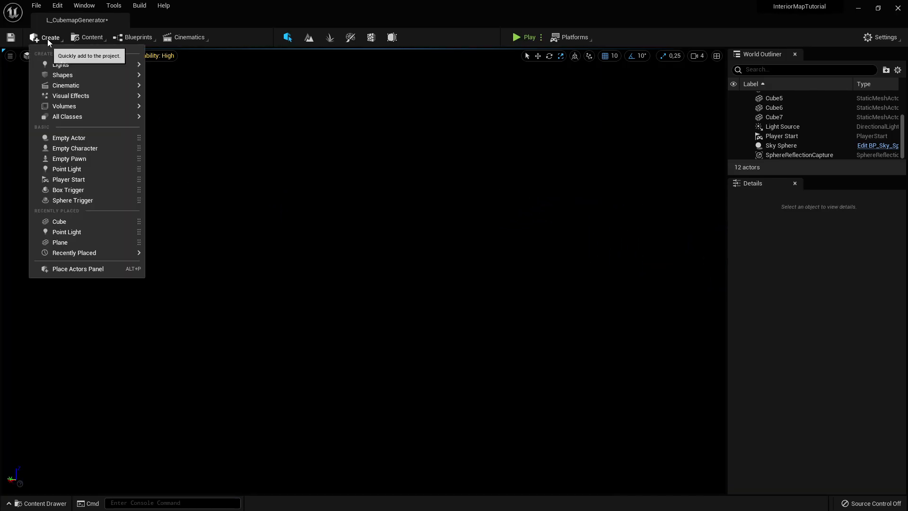
{"action": "left_click", "coordinate": [183, 78]}
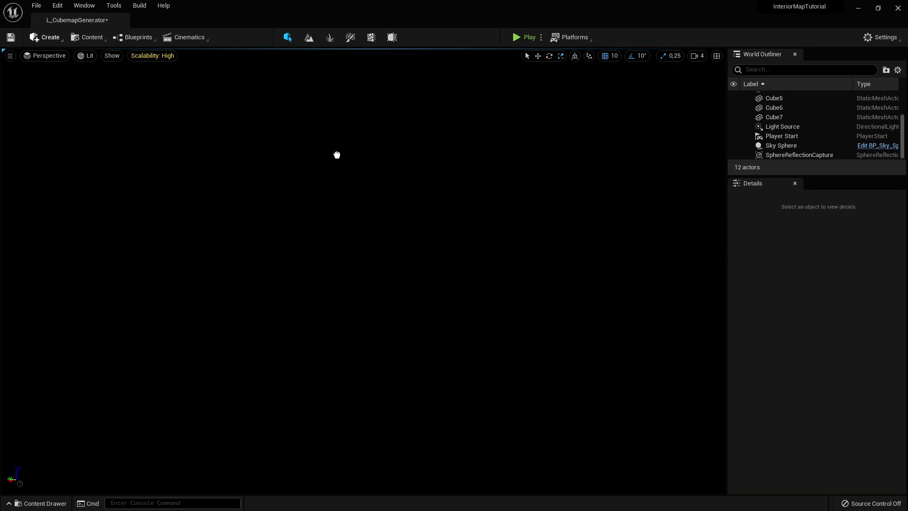
{"action": "left_click_drag", "start_coordinate": [437, 384], "coordinate": [437, 385]}
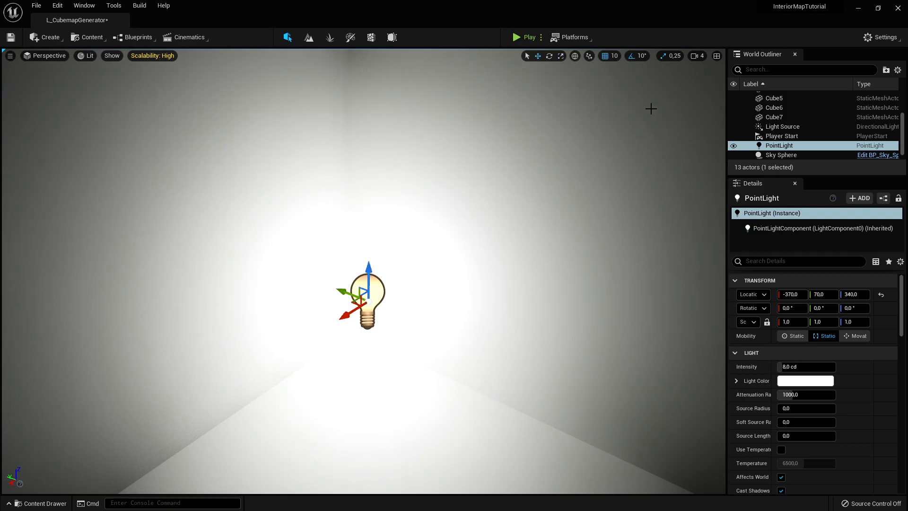
Centre the point light in the room at X -270, Y -20, Z 410, using the orthographic views for alignment
{"action": "left_click", "coordinate": [717, 56]}
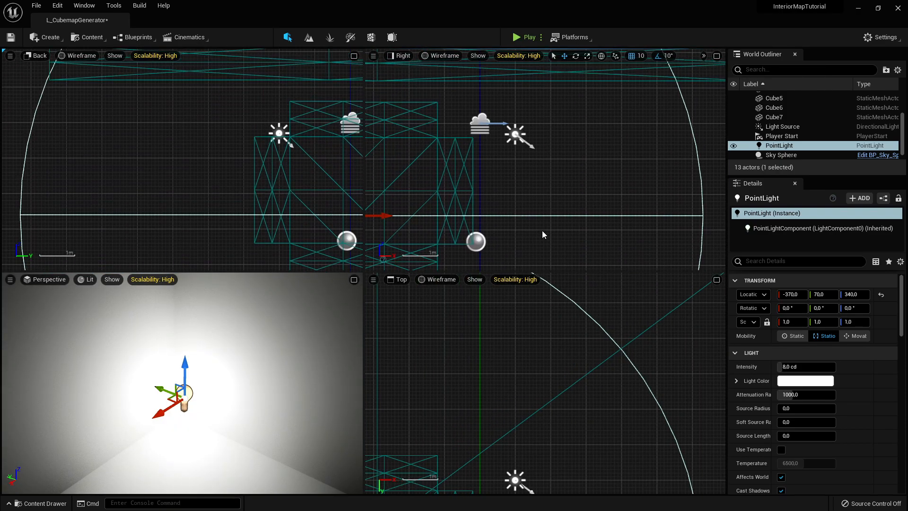
{"action": "left_click_drag", "start_coordinate": [510, 201], "coordinate": [546, 201]}
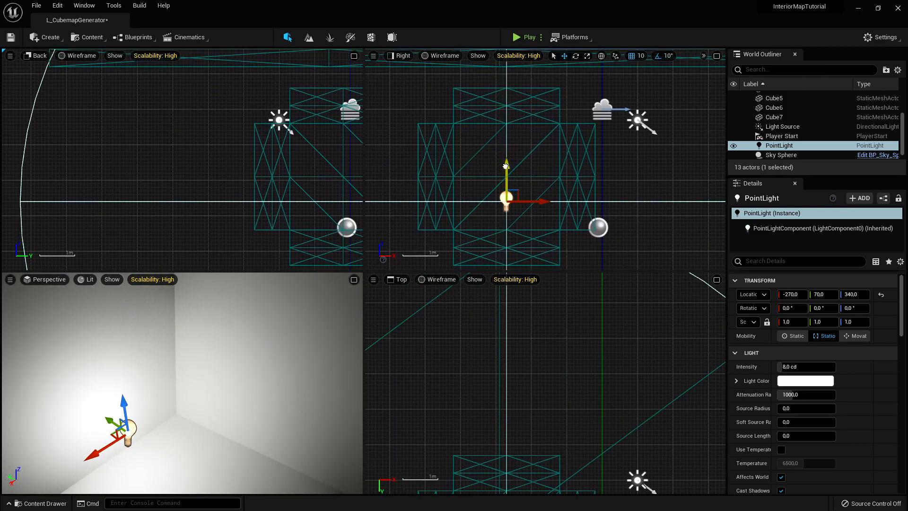
{"action": "left_click_drag", "start_coordinate": [508, 165], "coordinate": [507, 140]}
{"action": "right_click_drag", "start_coordinate": [337, 152], "coordinate": [249, 144]}
{"action": "left_click_drag", "start_coordinate": [328, 165], "coordinate": [290, 172]}
{"action": "right_click_drag", "start_coordinate": [520, 478], "coordinate": [520, 368]}
{"action": "scroll", "coordinate": [524, 431], "scroll_direction": "up", "scroll_amount": 5}
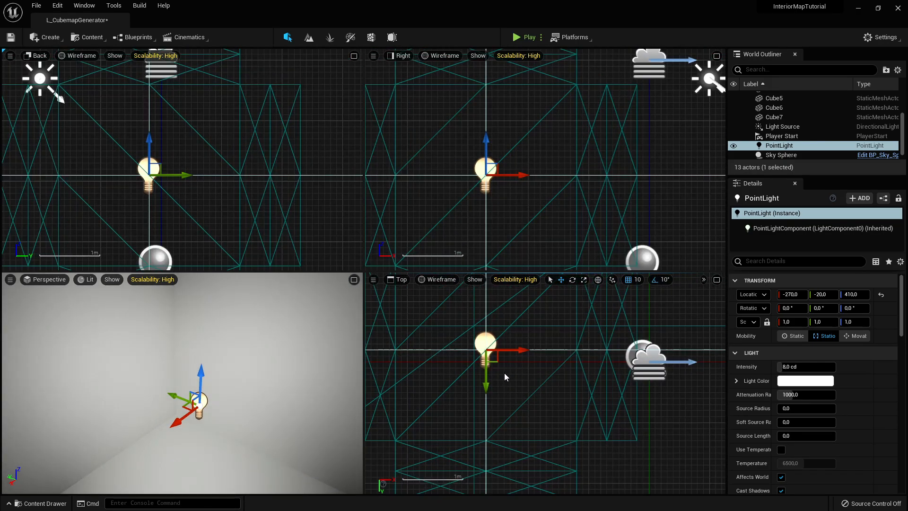
{"action": "right_click_drag", "start_coordinate": [506, 434], "coordinate": [541, 414]}
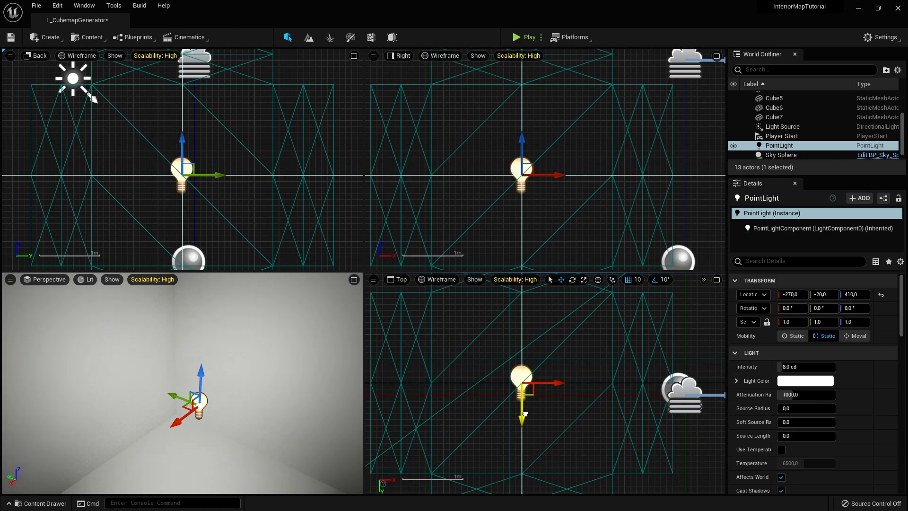
{"action": "left_click", "coordinate": [353, 279]}
{"action": "right_click_drag", "start_coordinate": [361, 280], "coordinate": [331, 212]}
{"action": "key", "text": "s"}
{"action": "key", "text": "w"}
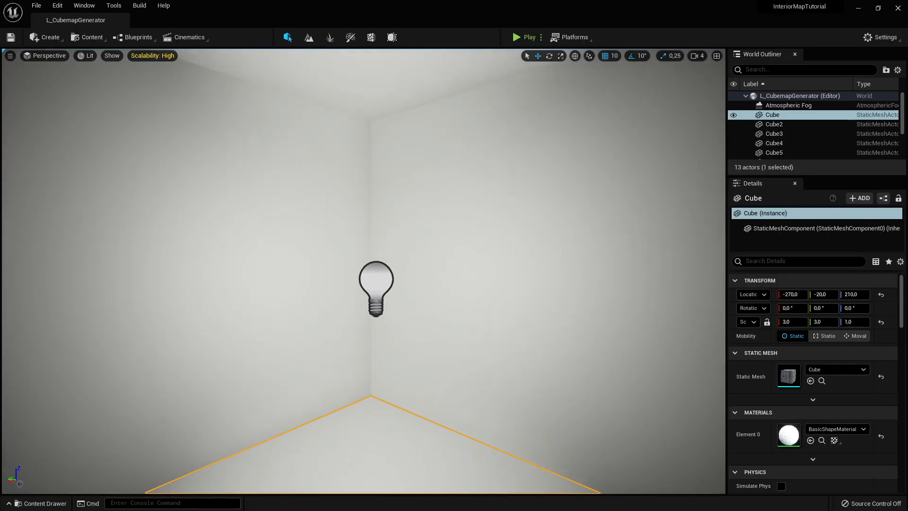
Apply the M_Bricks059 material to the room's walls, M_Wood048 to the floor and M_Basic_Wall to the ceiling
{"action": "key", "text": "ctrl+space"}
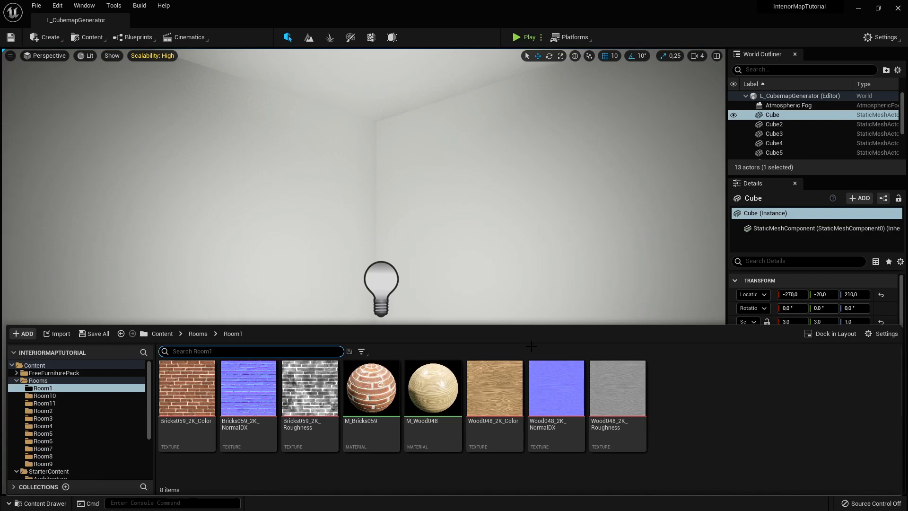
{"action": "left_click_drag", "start_coordinate": [371, 475], "coordinate": [371, 353]}
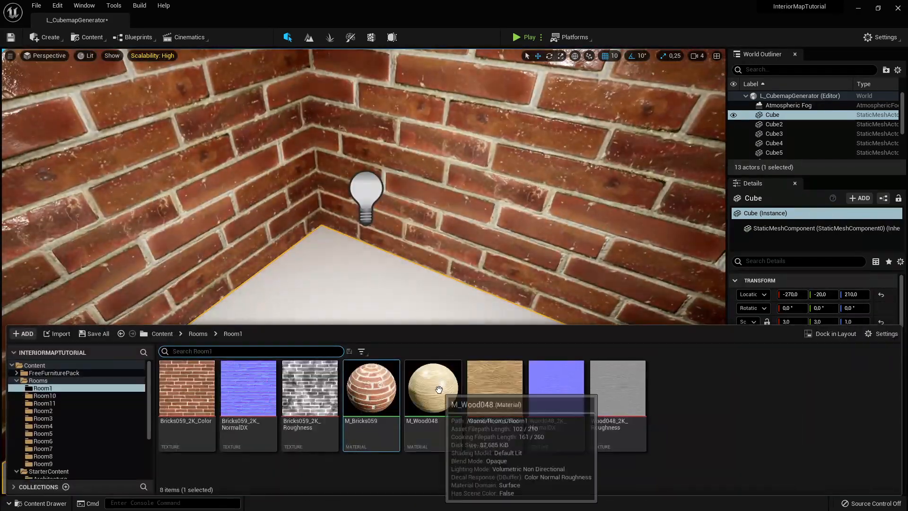
{"action": "left_click_drag", "start_coordinate": [435, 402], "coordinate": [308, 343]}
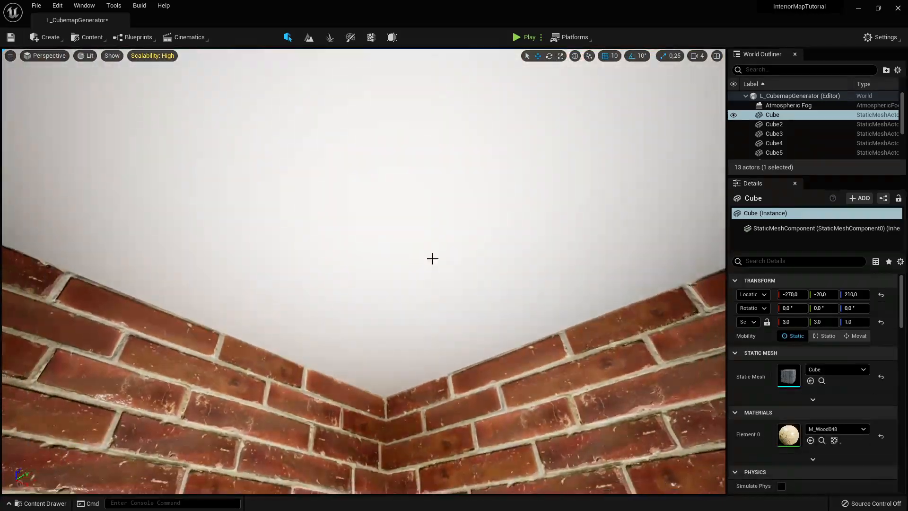
{"action": "key", "text": "ctrl+space"}
{"action": "double_click", "coordinate": [495, 385]}
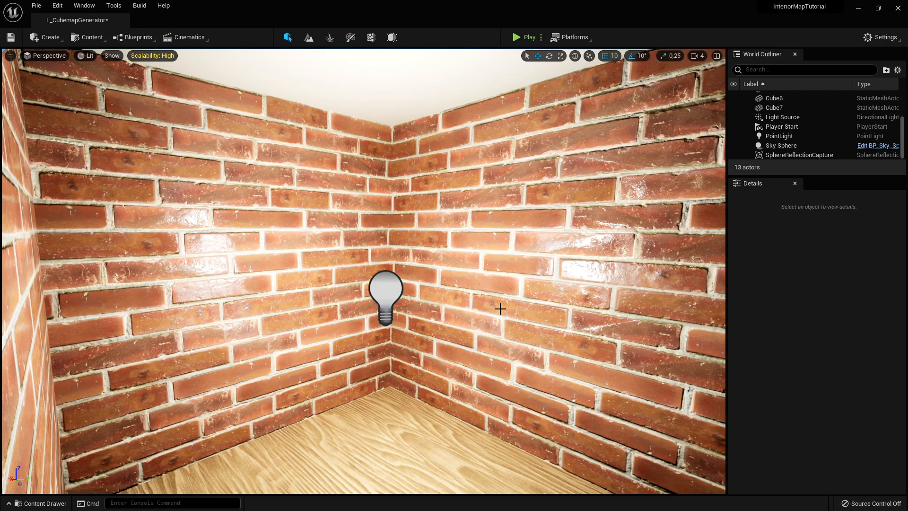
Find the Scene Capture Cube actor among all classes and add it to the room
{"action": "left_click", "coordinate": [50, 39]}
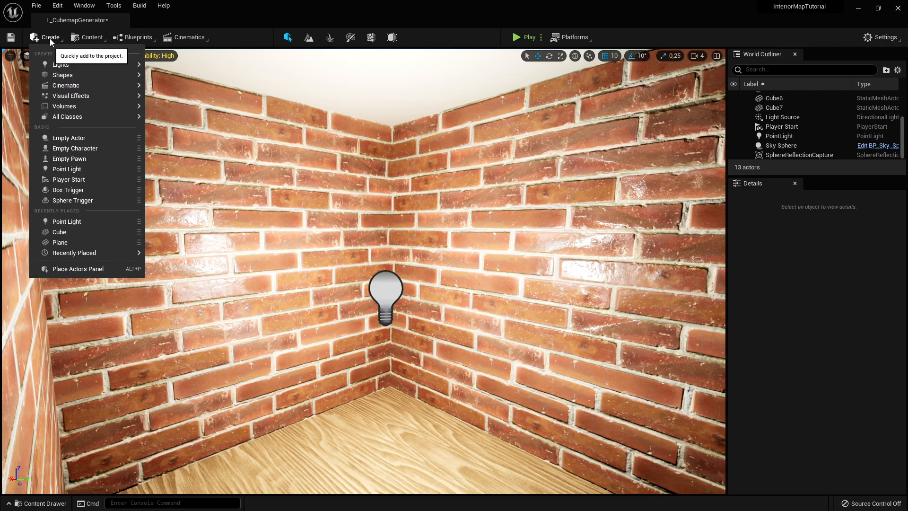
{"action": "mouse_move", "coordinate": [82, 117]}
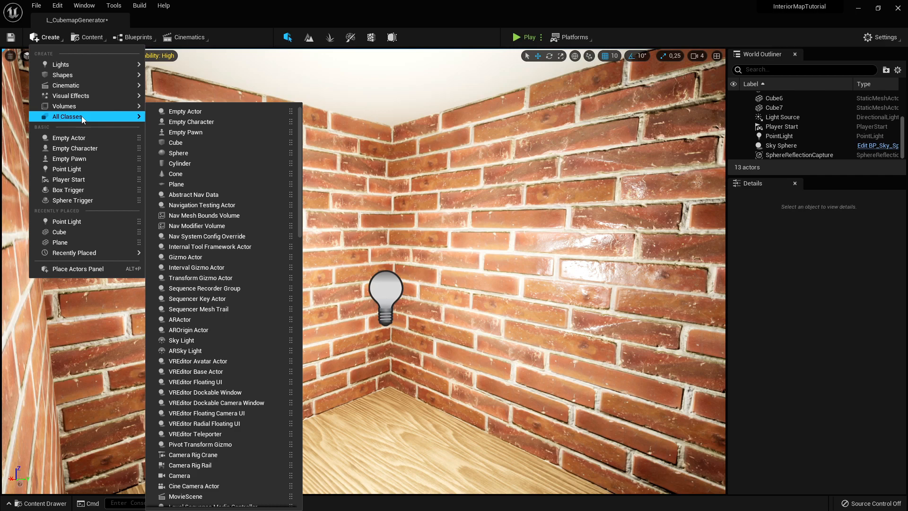
{"action": "type", "text": "Cube"}
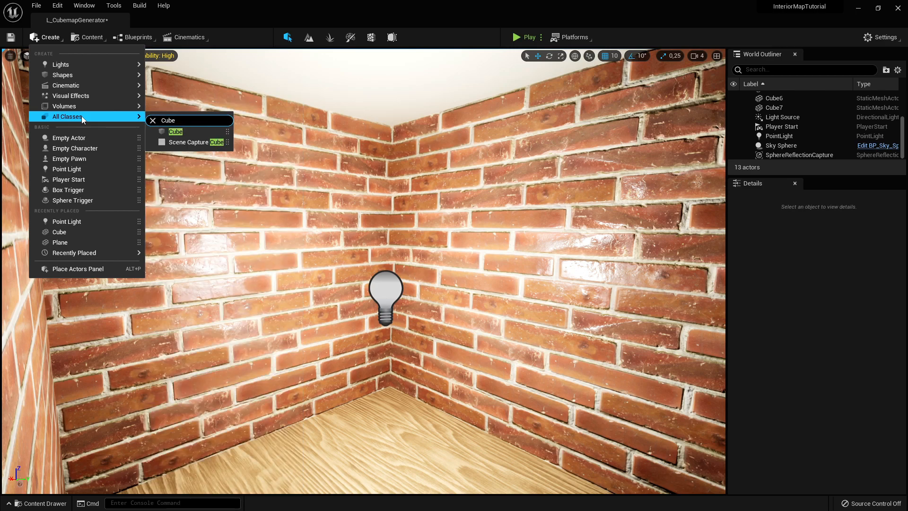
{"action": "left_click", "coordinate": [186, 141]}
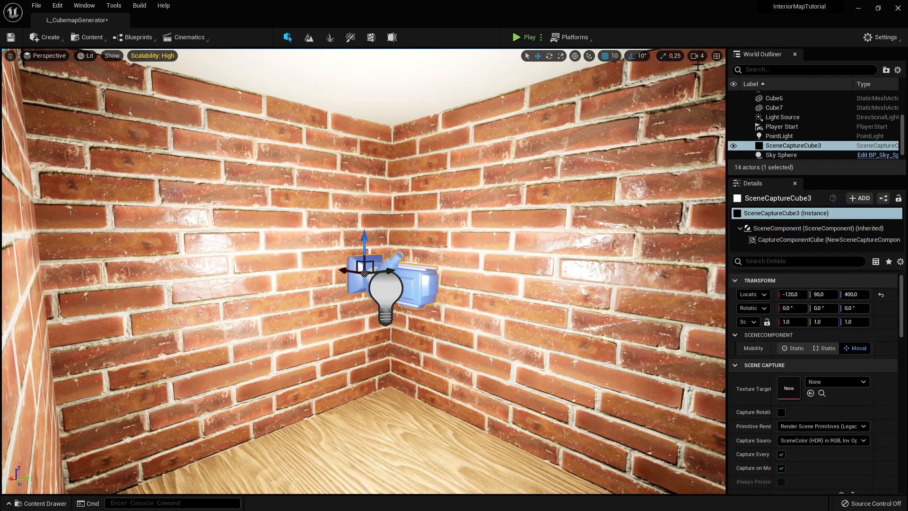
Align the scene capture cube with the point light at the room's centre, at X -270, Y -20, Z 410
{"action": "left_click", "coordinate": [717, 58]}
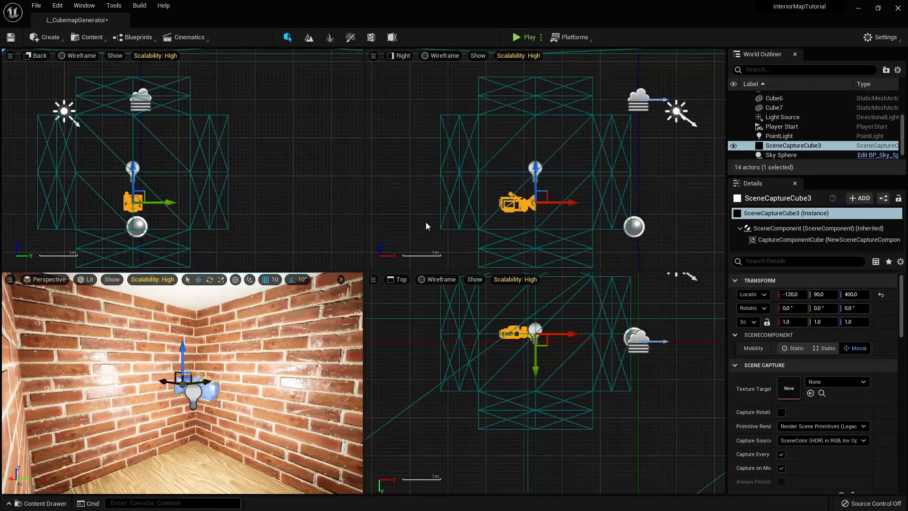
{"action": "scroll", "coordinate": [131, 145], "scroll_direction": "up", "scroll_amount": 3}
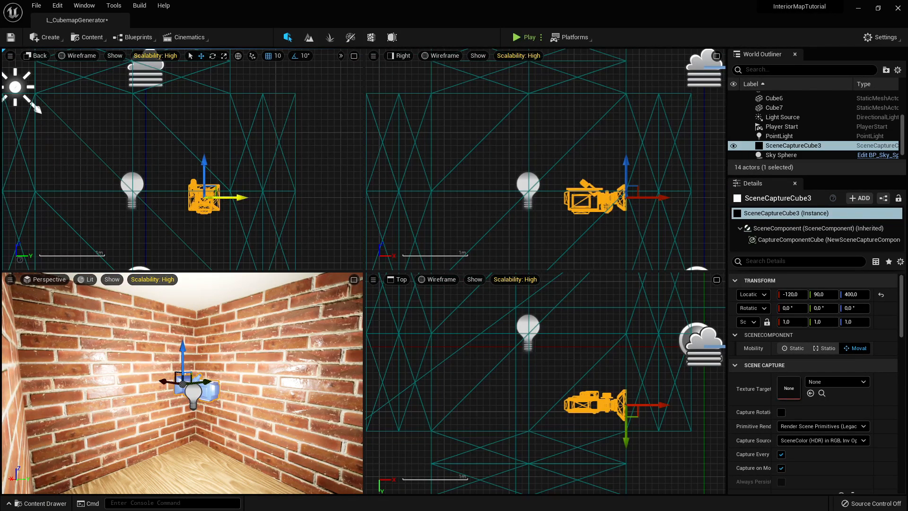
{"action": "left_click_drag", "start_coordinate": [237, 200], "coordinate": [165, 202]}
{"action": "left_click_drag", "start_coordinate": [133, 171], "coordinate": [133, 164]}
{"action": "left_click_drag", "start_coordinate": [644, 193], "coordinate": [545, 193]}
{"action": "right_click_drag", "start_coordinate": [540, 327], "coordinate": [535, 406]}
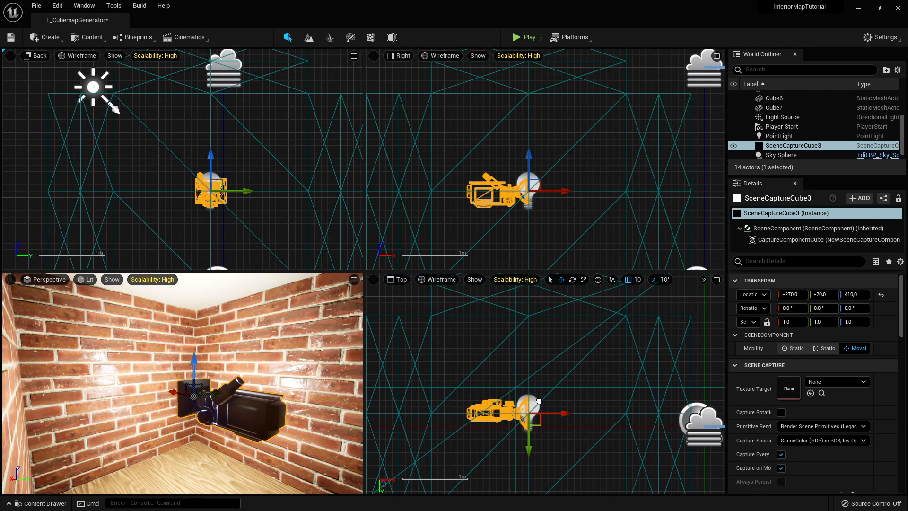
{"action": "left_click", "coordinate": [354, 280]}
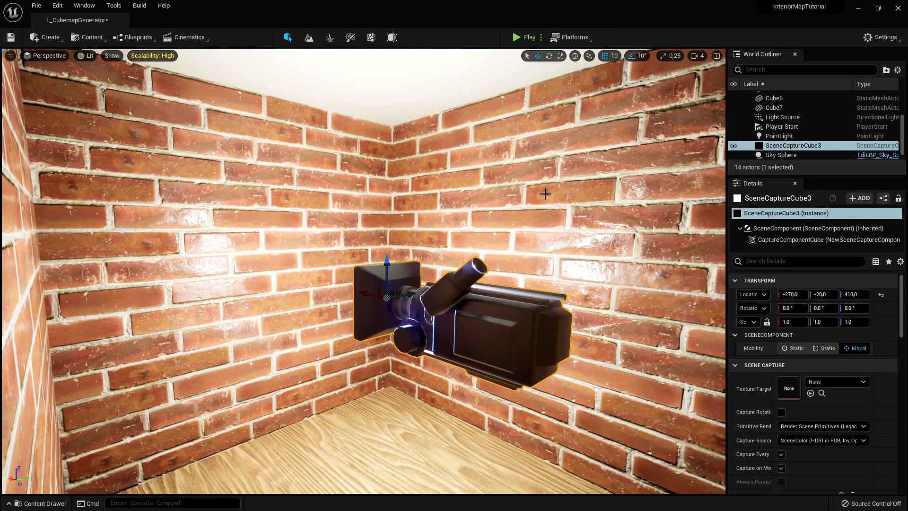
{"action": "right_click_drag", "start_coordinate": [545, 194], "coordinate": [508, 251]}
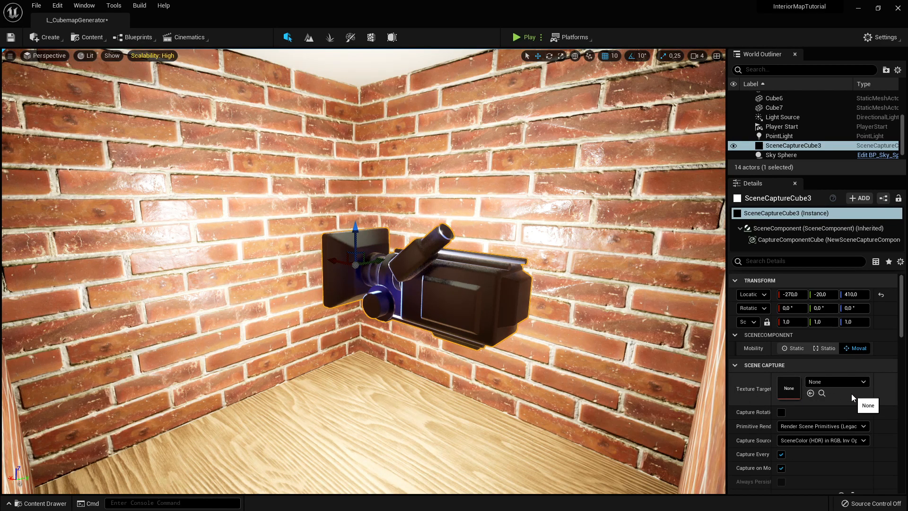
Create a new Cube Render Target named CRT_Room1 in the Content folder as the scene capture's texture target
{"action": "left_click", "coordinate": [835, 383]}
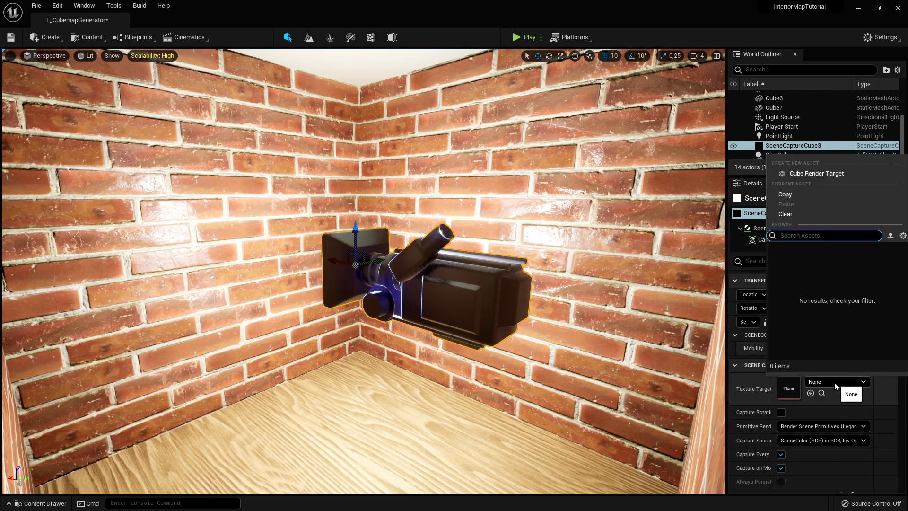
{"action": "left_click", "coordinate": [810, 173]}
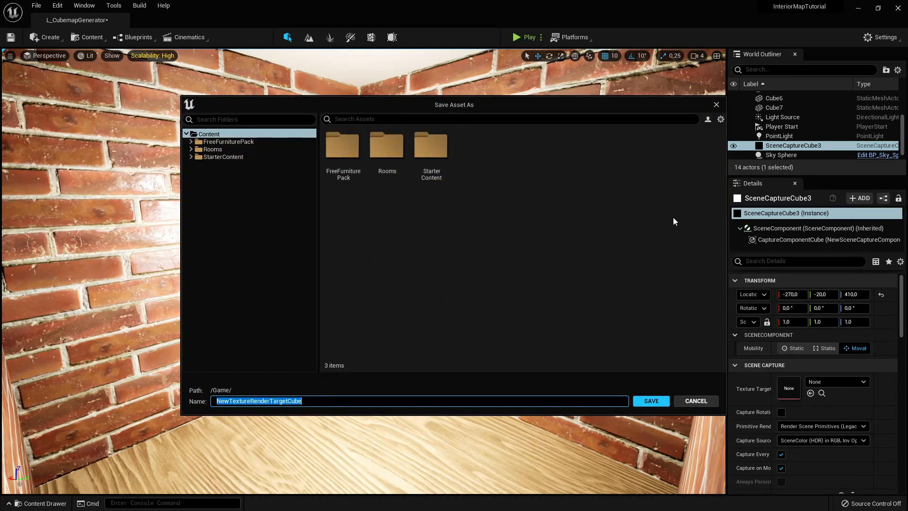
{"action": "key", "text": "BackSpace"}
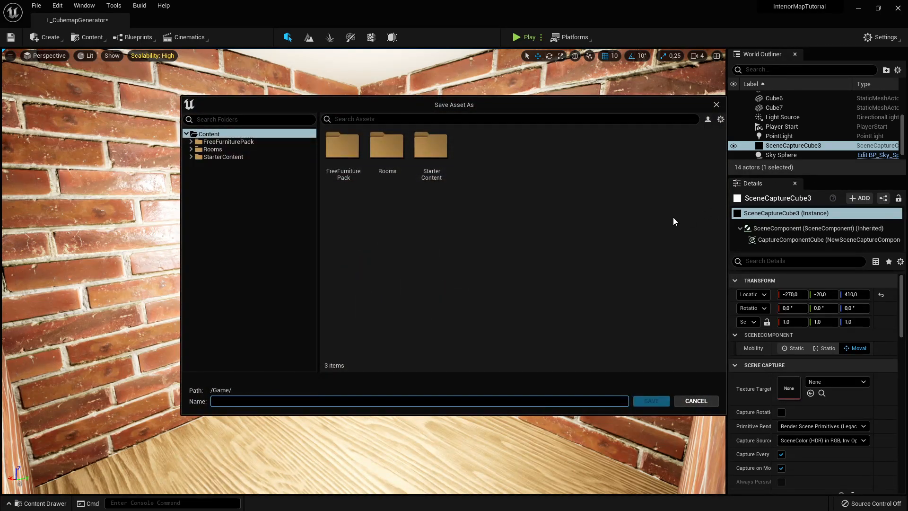
{"action": "type", "text": "CRT"}
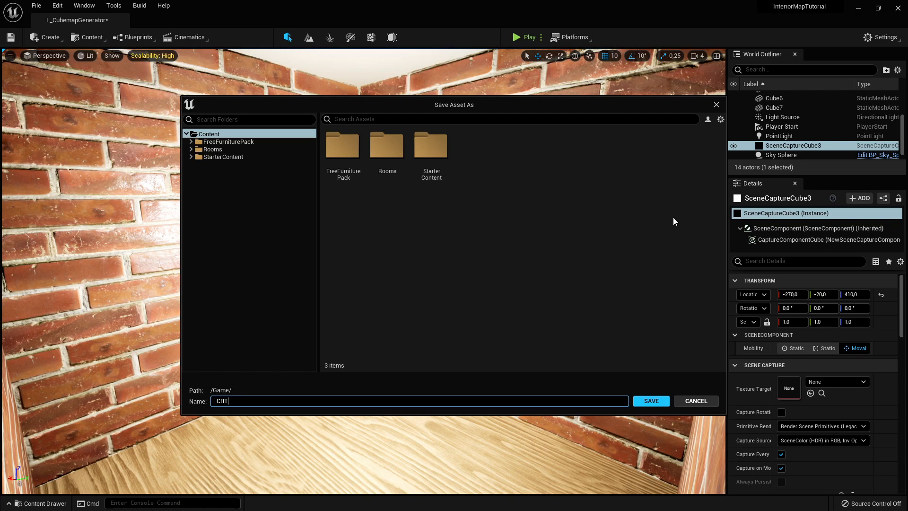
{"action": "type", "text": "_Room1"}
{"action": "key", "text": "Return"}
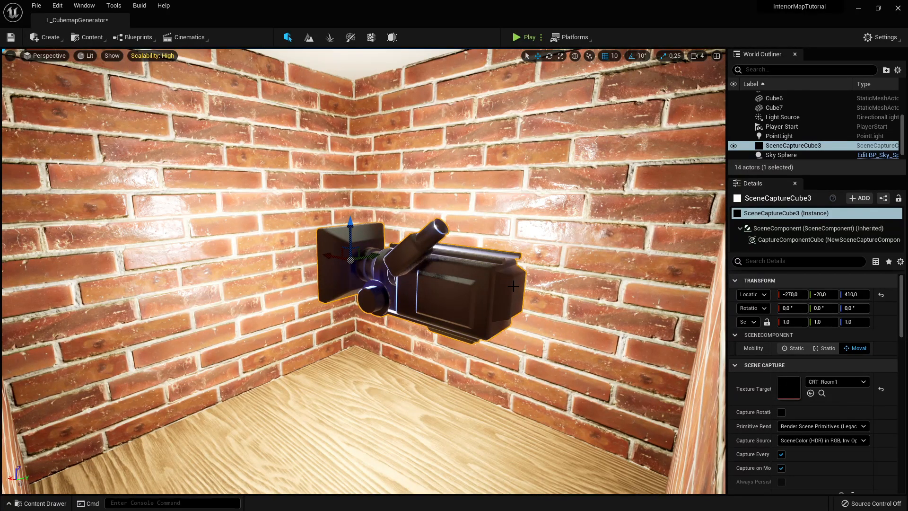
Disable Capture Every Frame on the scene capture cube and nudge the actor vertically to refresh its capture
{"action": "left_click", "coordinate": [781, 454]}
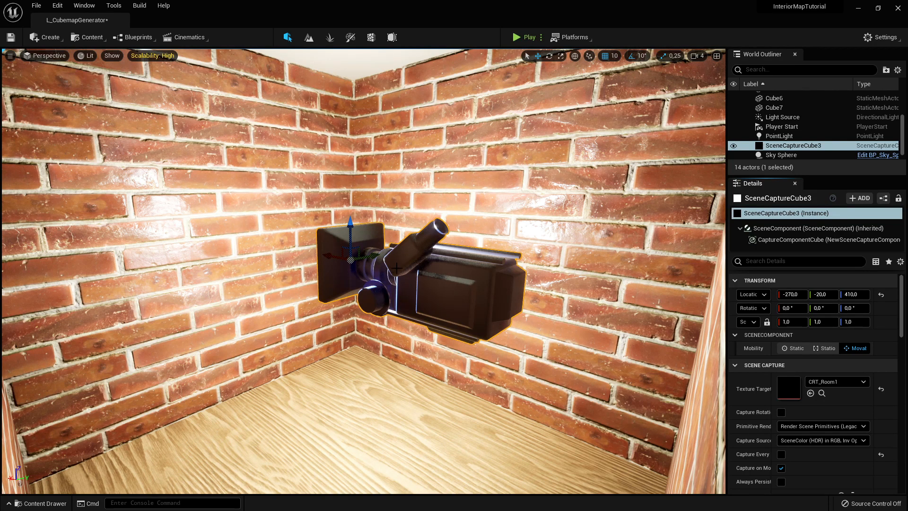
{"action": "left_click_drag", "start_coordinate": [355, 233], "coordinate": [354, 219]}
Open the CRT_Room1 render target from the Content folder, examine the captured room image and close it
{"action": "key", "text": "ctrl+space"}
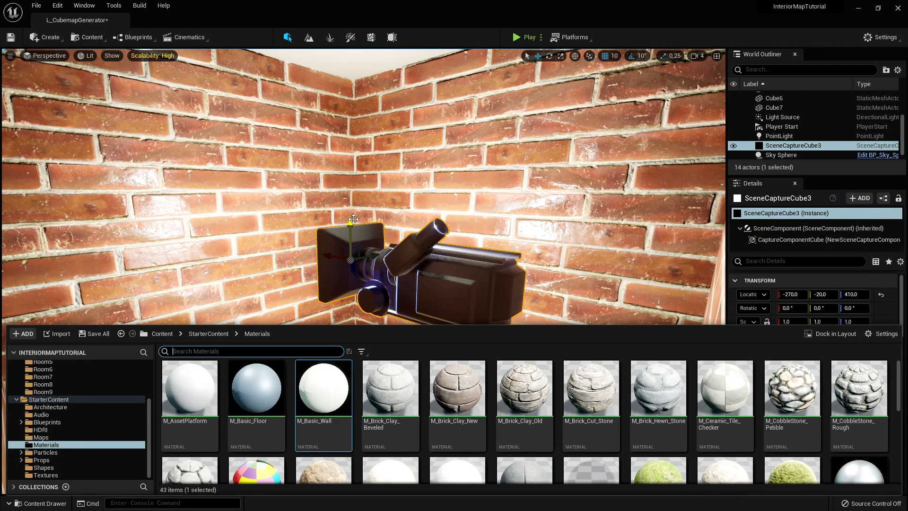
{"action": "left_click", "coordinate": [162, 334]}
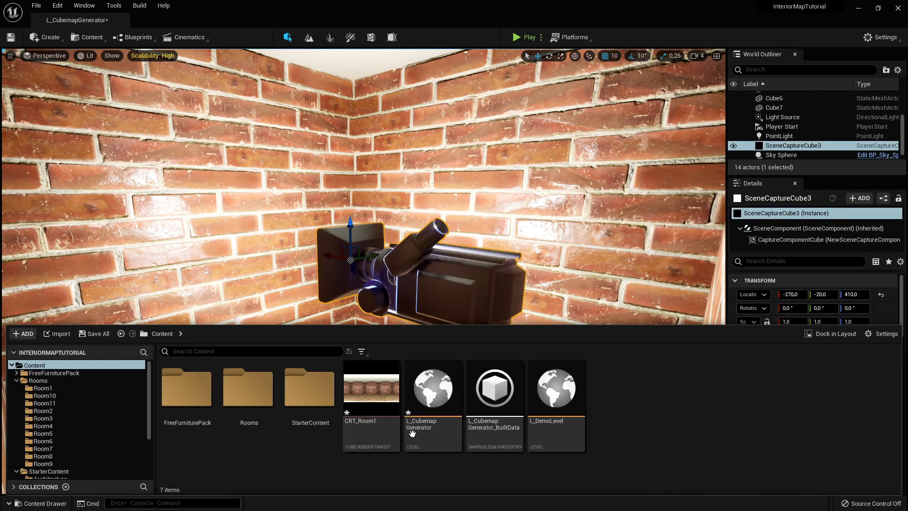
{"action": "double_click", "coordinate": [382, 410]}
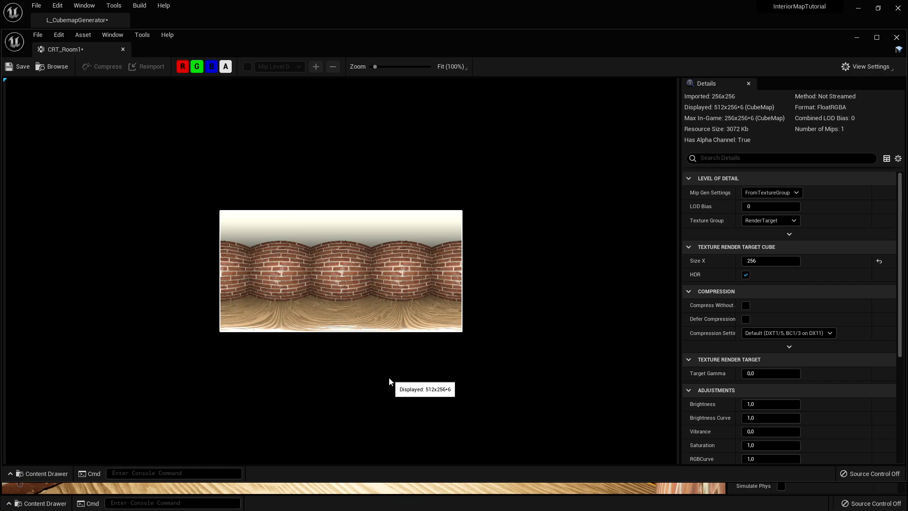
{"action": "left_click", "coordinate": [897, 38]}
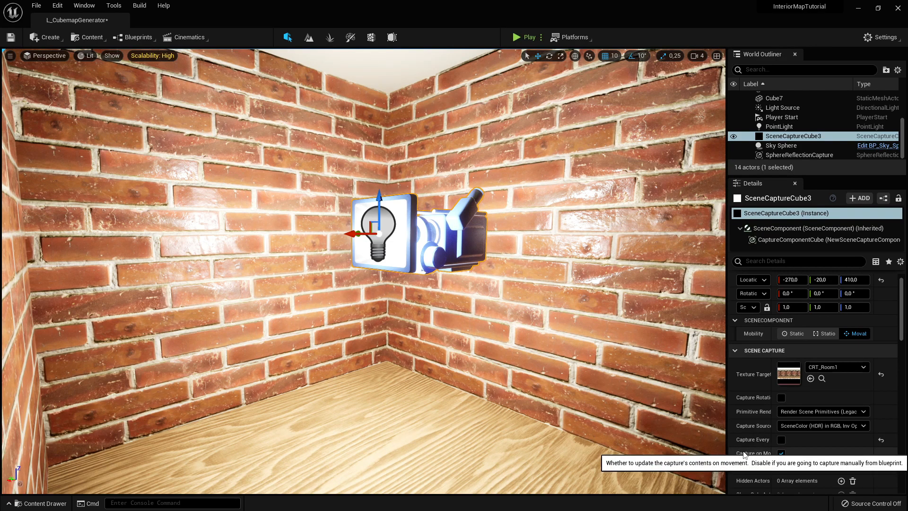
Disable Capture on Movement for the scene capture cube
{"action": "left_click", "coordinate": [782, 454]}
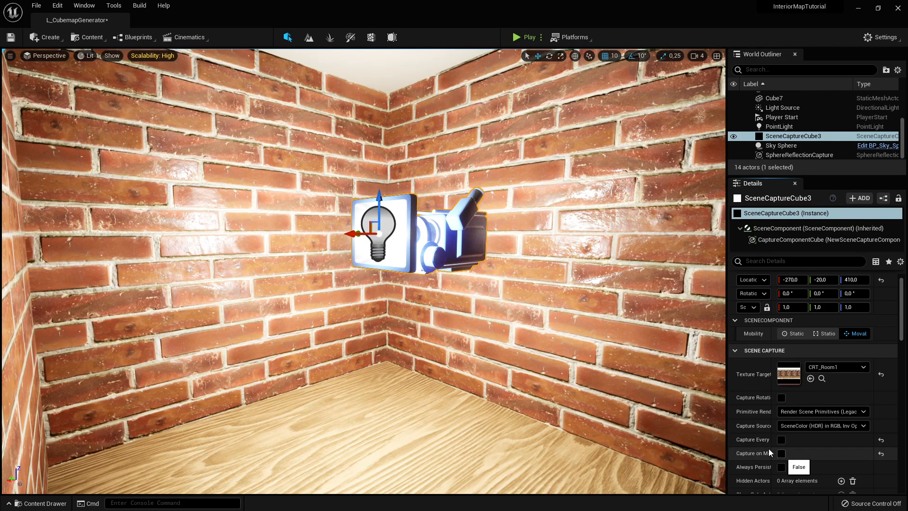
{"action": "right_click_drag", "start_coordinate": [562, 318], "coordinate": [562, 318]}
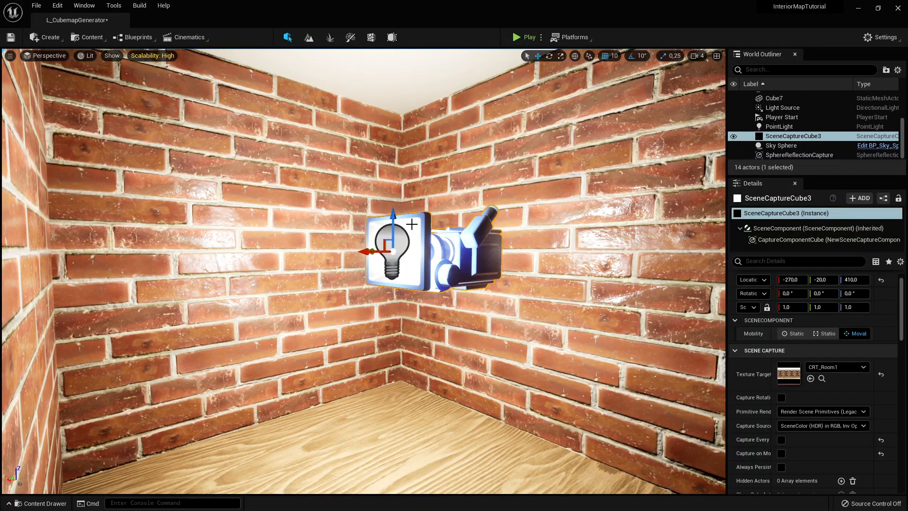
{"action": "right_click_drag", "start_coordinate": [408, 278], "coordinate": [407, 278]}
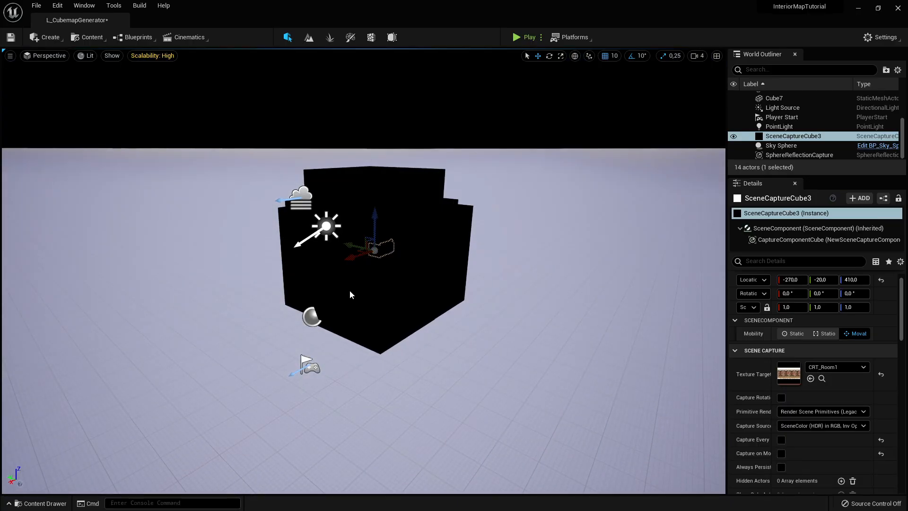
Select all the room's walls, floor, ceiling and cover slab with its point light and scene capture cube, and duplicate them along the Y axis
{"action": "left_click", "coordinate": [350, 290]}
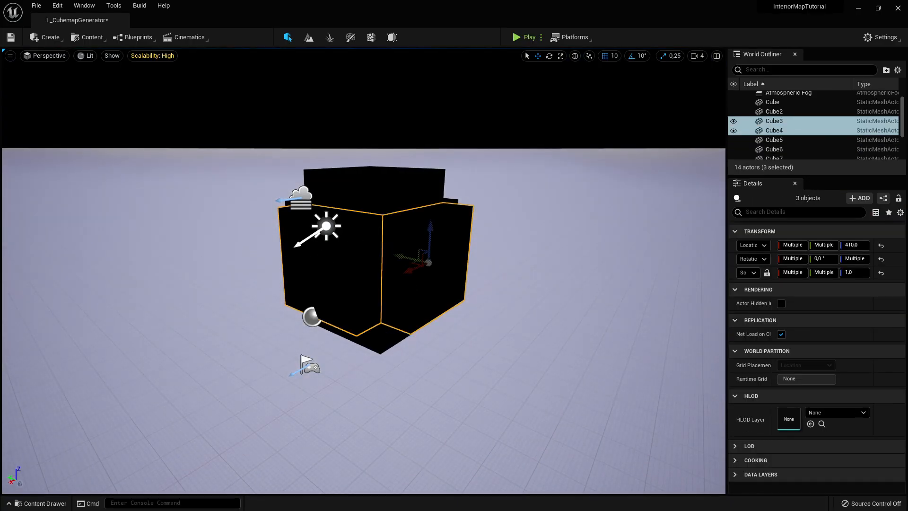
{"action": "left_click", "coordinate": [382, 191], "text": "ctrl"}
{"action": "left_click", "coordinate": [399, 375], "text": "ctrl"}
{"action": "right_click_drag", "start_coordinate": [493, 298], "coordinate": [402, 267]}
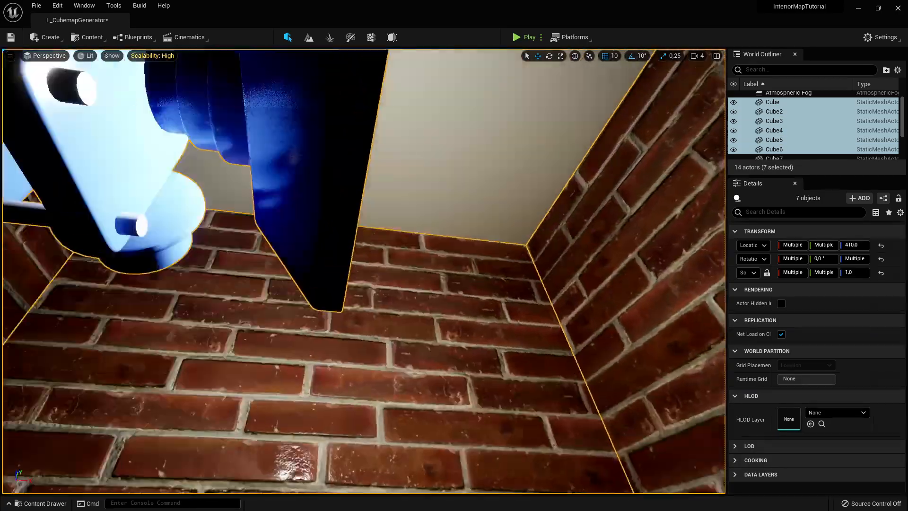
{"action": "right_click_drag", "start_coordinate": [402, 268], "coordinate": [296, 348]}
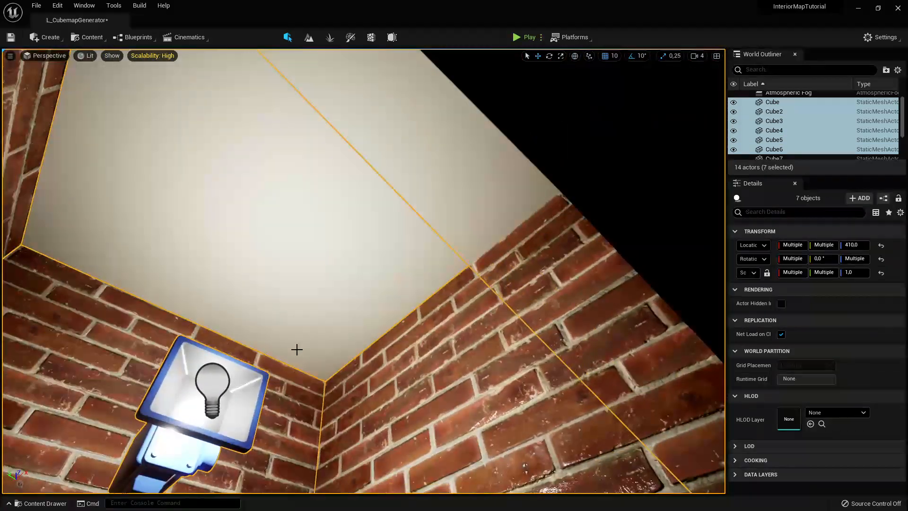
{"action": "left_click", "coordinate": [211, 384], "text": "ctrl"}
{"action": "key", "text": "f"}
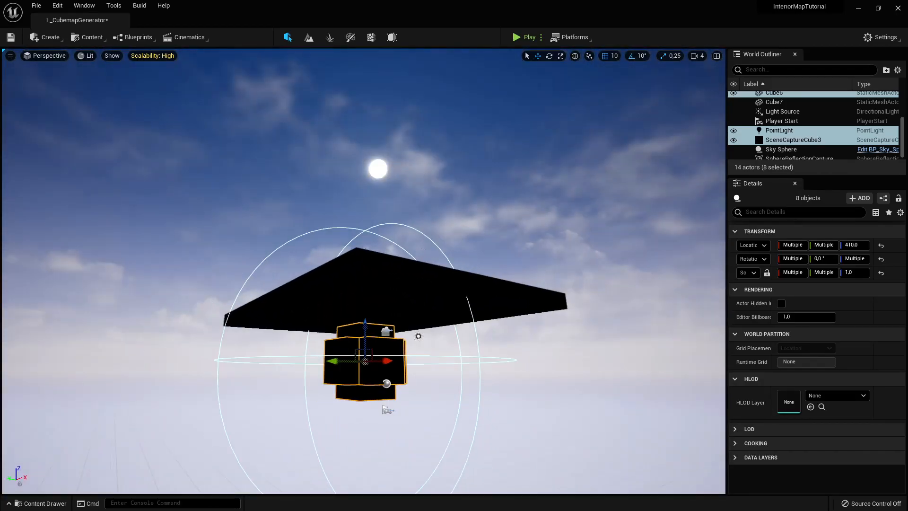
{"action": "left_click", "coordinate": [324, 275], "text": "ctrl"}
{"action": "right_click_drag", "start_coordinate": [325, 276], "coordinate": [226, 324]}
{"action": "key", "text": "s"}
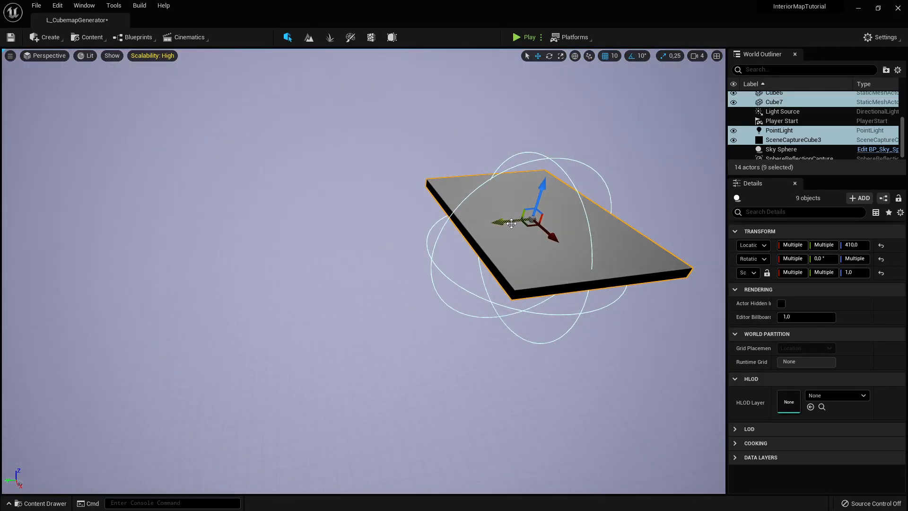
{"action": "left_click_drag", "start_coordinate": [505, 223], "coordinate": [146, 288], "text": "alt"}
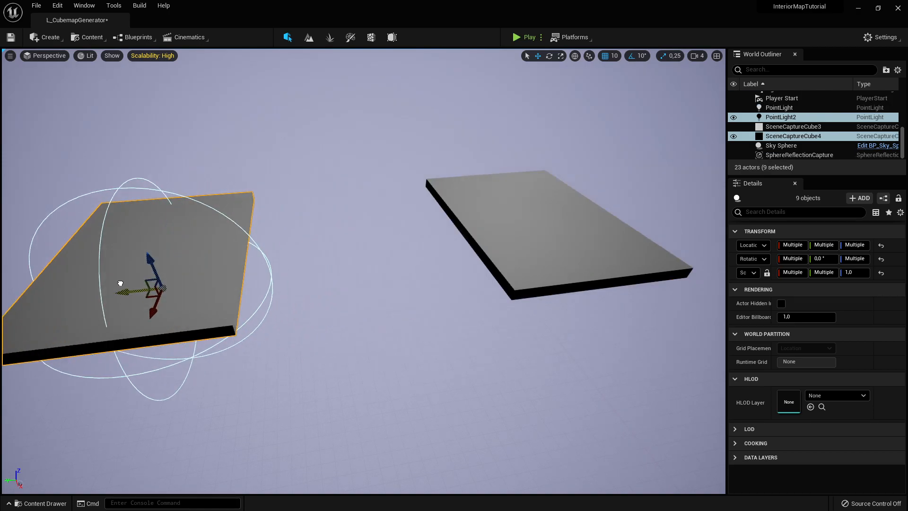
Create a new Cube Render Target named CRT_Room2 in the Content folder as the texture target of the duplicated room's scene capture cube
{"action": "key", "text": "f"}
{"action": "key", "text": "w"}
{"action": "right_click_drag", "start_coordinate": [363, 270], "coordinate": [322, 199]}
{"action": "left_click", "coordinate": [793, 135]}
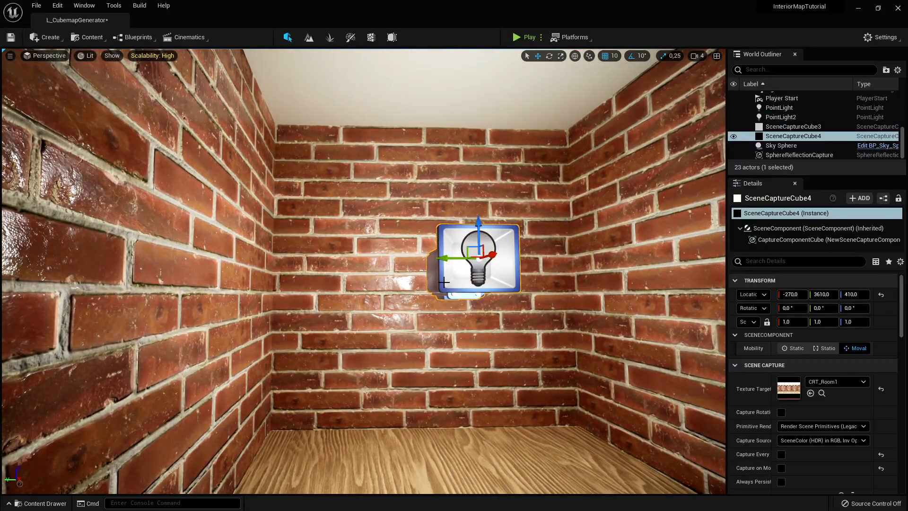
{"action": "left_click", "coordinate": [831, 382]}
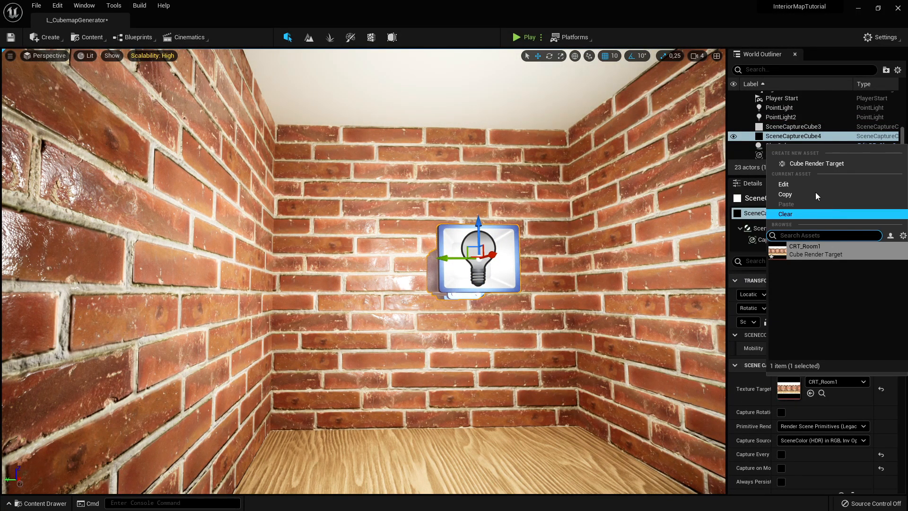
{"action": "left_click", "coordinate": [807, 164]}
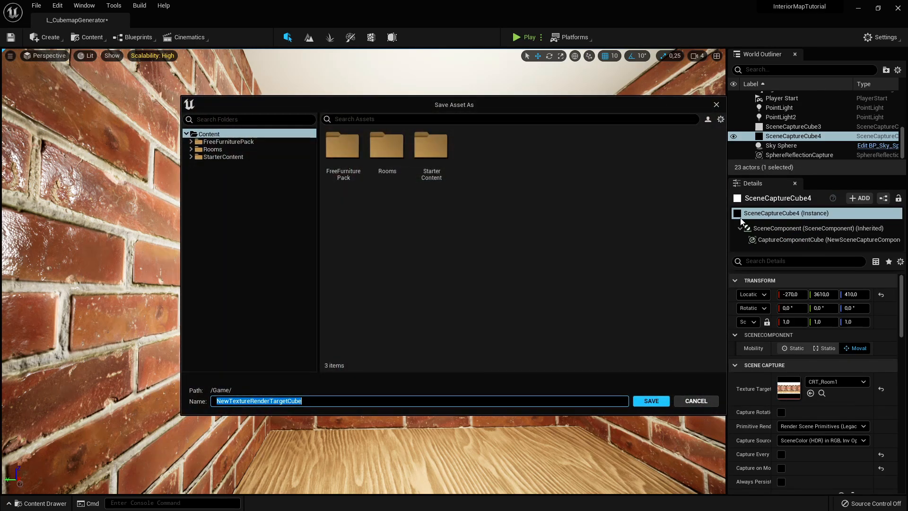
{"action": "key", "text": "BackSpace"}
{"action": "type", "text": "CRT_Room2"}
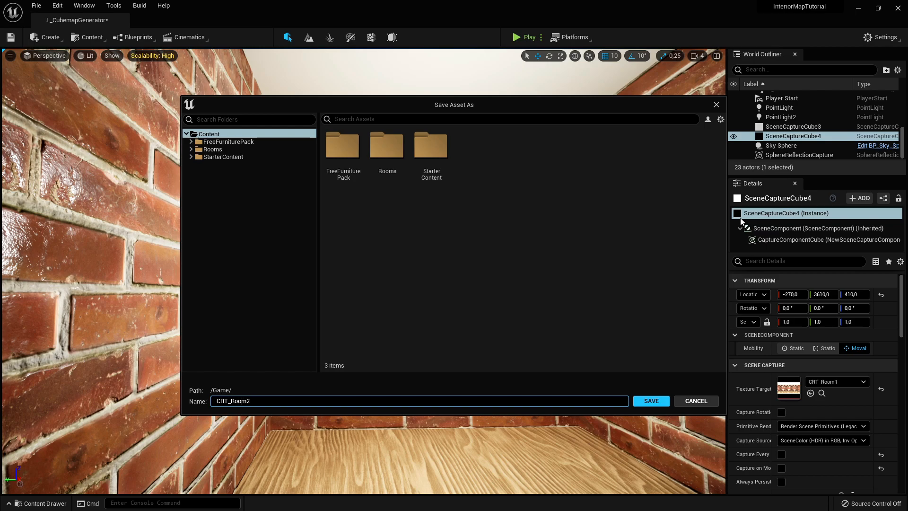
{"action": "key", "text": "Return"}
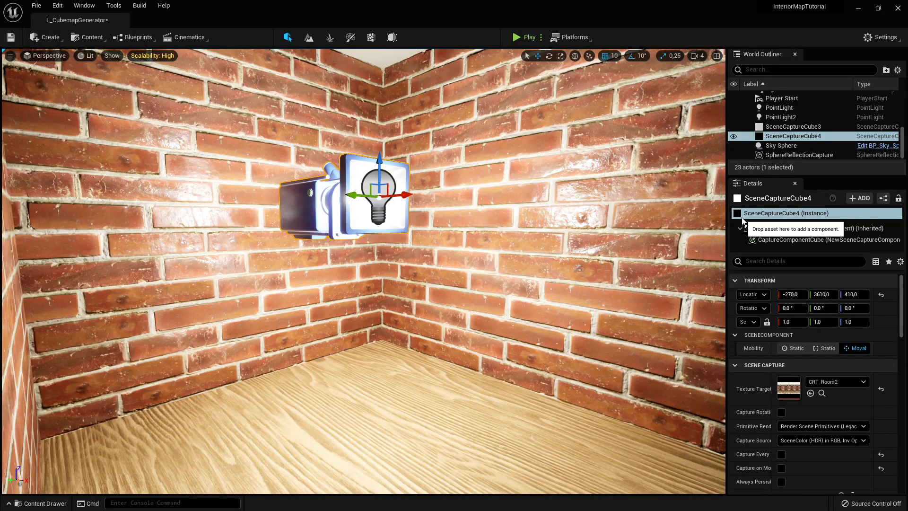
Apply the M_Bricks056 material from the Rooms/Room2 folder to the walls of the duplicated room
{"action": "key", "text": "ctrl+space"}
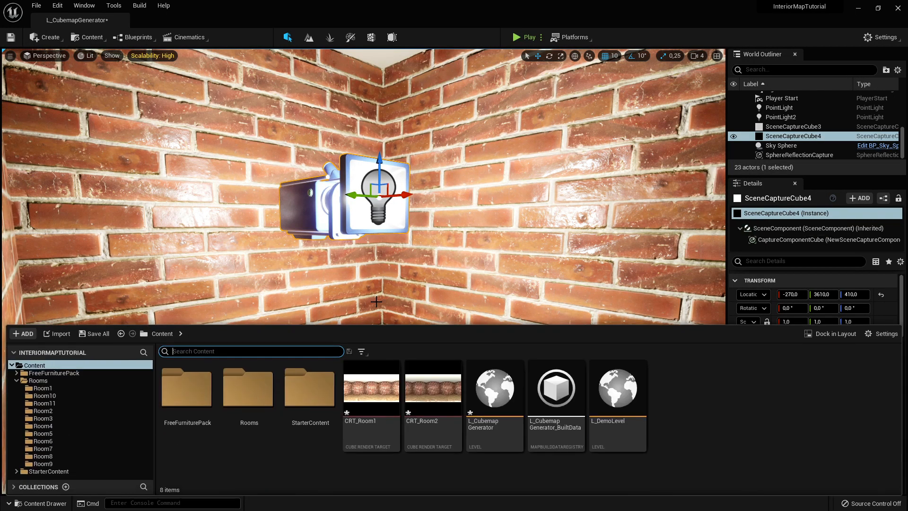
{"action": "double_click", "coordinate": [267, 407]}
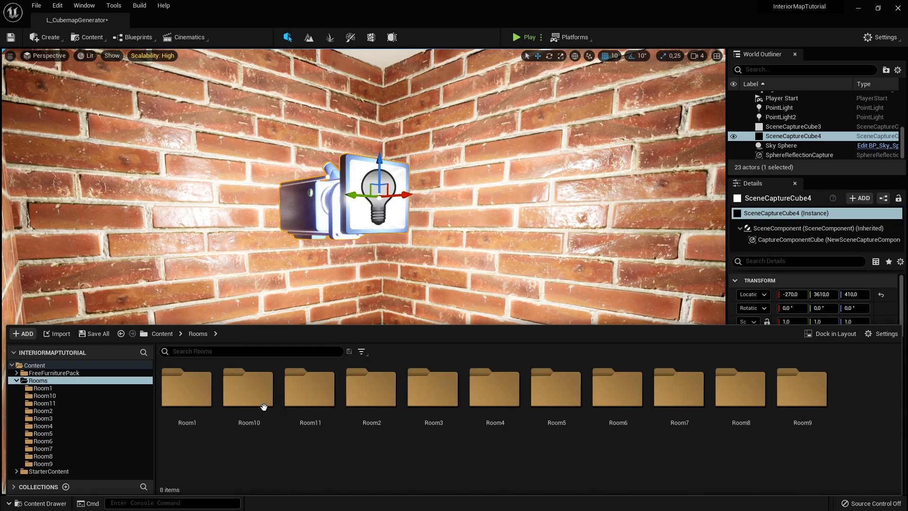
{"action": "double_click", "coordinate": [364, 406]}
{"action": "left_click_drag", "start_coordinate": [363, 406], "coordinate": [539, 182]}
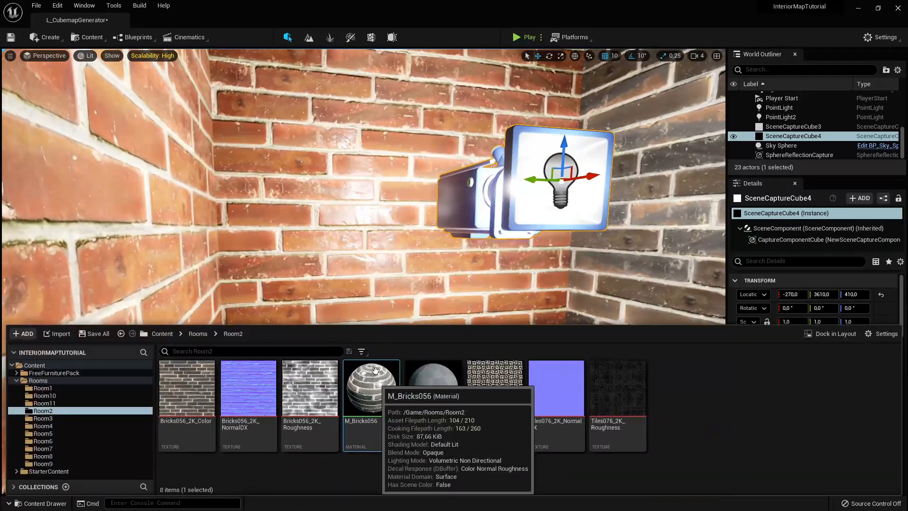
{"action": "left_click_drag", "start_coordinate": [371, 388], "coordinate": [374, 208]}
{"action": "right_click_drag", "start_coordinate": [425, 270], "coordinate": [331, 269]}
{"action": "key", "text": "ctrl+space"}
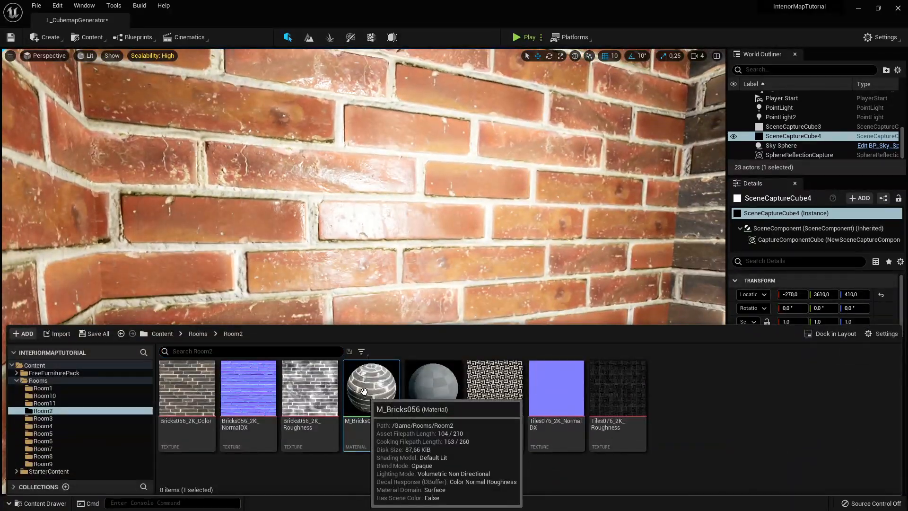
{"action": "left_click_drag", "start_coordinate": [367, 393], "coordinate": [379, 236]}
{"action": "right_click_drag", "start_coordinate": [378, 237], "coordinate": [312, 236]}
{"action": "key", "text": "ctrl+space"}
{"action": "left_click_drag", "start_coordinate": [396, 364], "coordinate": [329, 274]}
Apply the M_Tiles076_2K material from the Room2 folder to the duplicated room's floor
{"action": "right_click_drag", "start_coordinate": [398, 298], "coordinate": [331, 364]}
{"action": "key", "text": "ctrl+space"}
{"action": "left_click_drag", "start_coordinate": [433, 388], "coordinate": [457, 276]}
{"action": "key", "text": "s"}
{"action": "right_click_drag", "start_coordinate": [457, 276], "coordinate": [506, 208]}
Enable Capture on Movement for the duplicated room's scene capture cube
{"action": "right_click_drag", "start_coordinate": [382, 311], "coordinate": [534, 289]}
{"action": "key", "text": "a"}
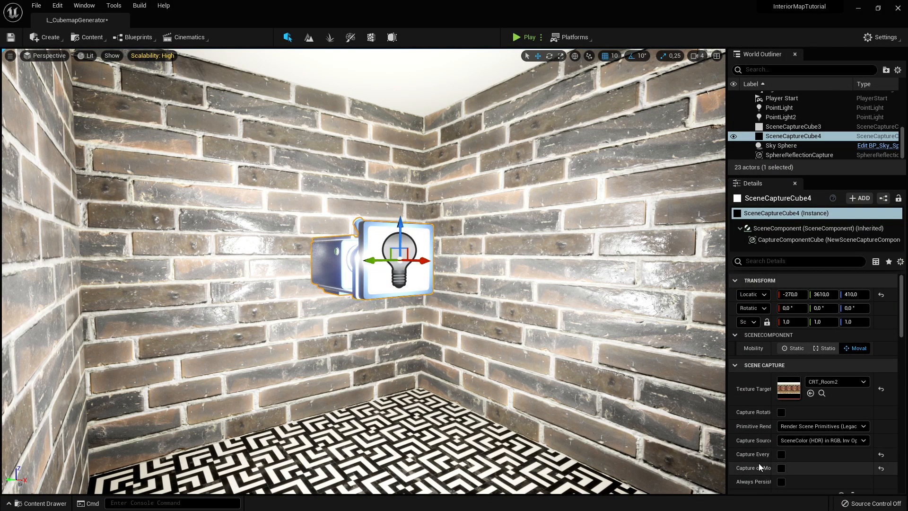
{"action": "left_click", "coordinate": [781, 469]}
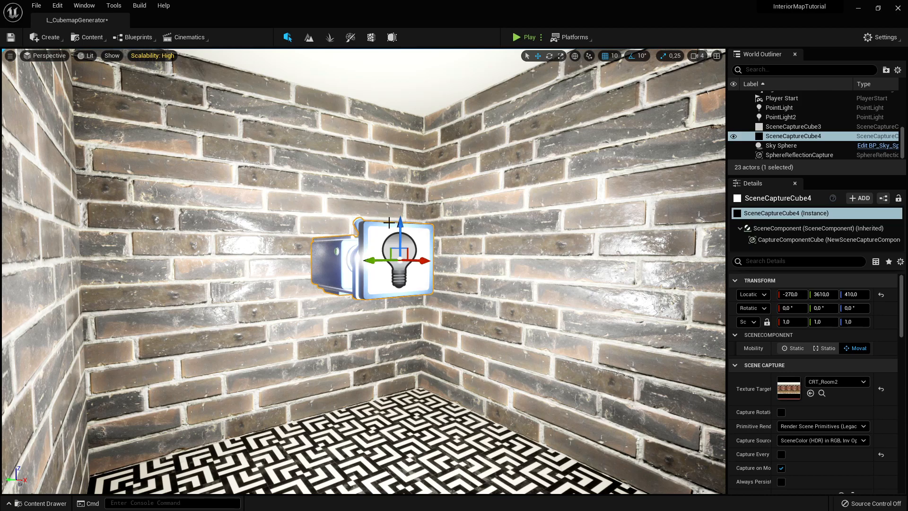
Open the CRT_Room2 render target from the Content folder, examine the captured room image and close it
{"action": "key", "text": "ctrl+space"}
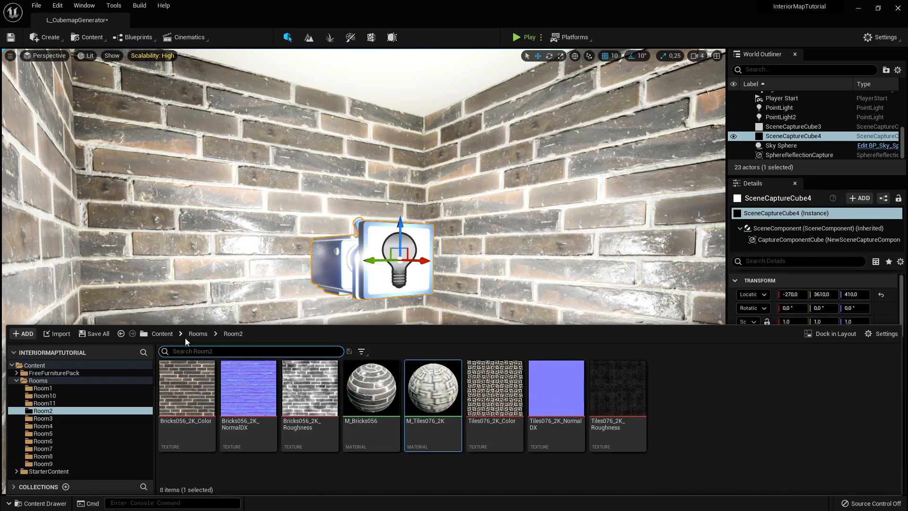
{"action": "left_click", "coordinate": [163, 334]}
{"action": "double_click", "coordinate": [425, 394]}
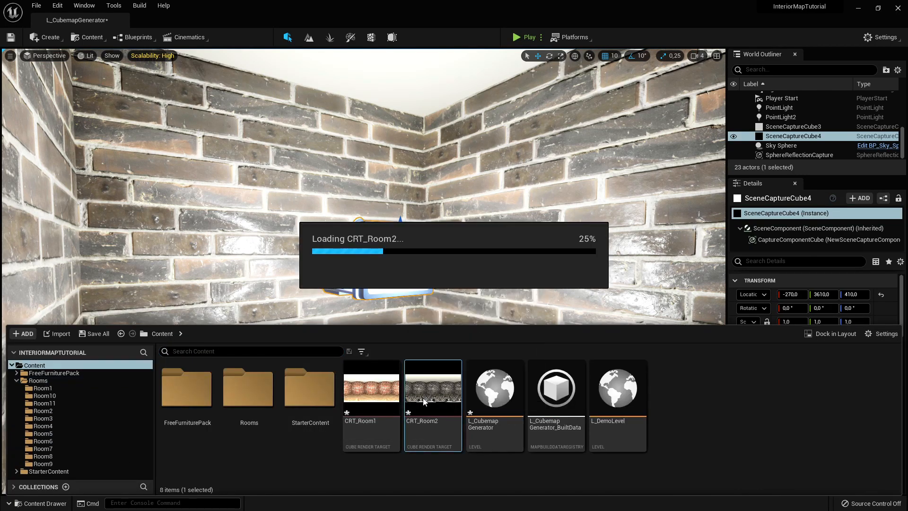
{"action": "scroll", "coordinate": [383, 302], "scroll_direction": "up", "scroll_amount": 6}
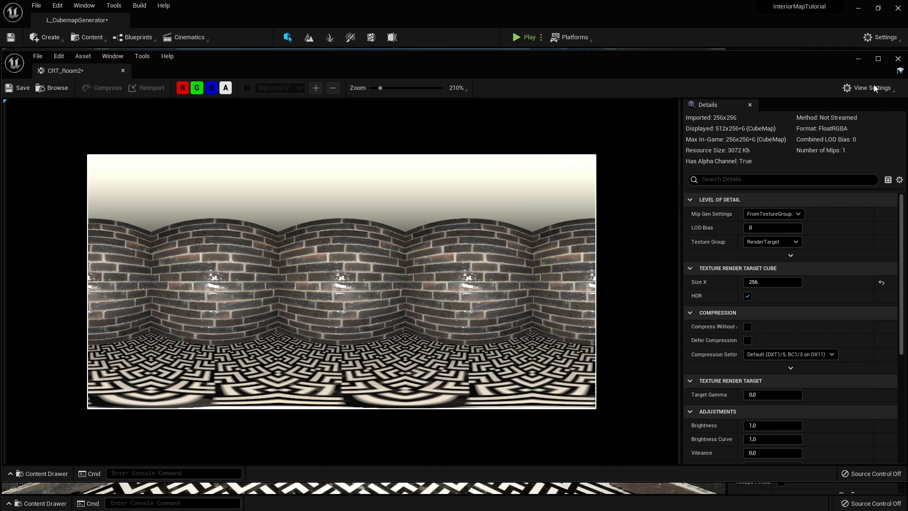
{"action": "left_click", "coordinate": [898, 59]}
Create a new material named M_InteriorShader in the Content folder
{"action": "key", "text": "ctrl+space"}
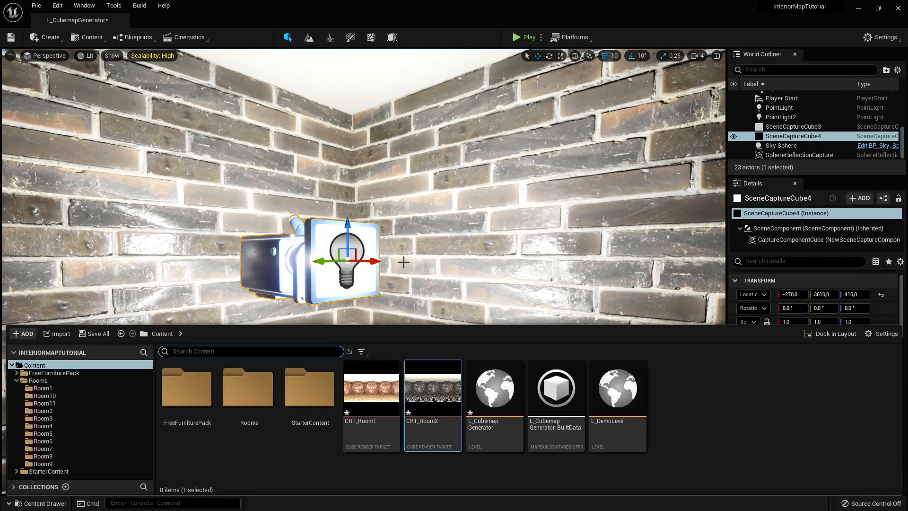
{"action": "right_click", "coordinate": [662, 408]}
{"action": "left_click", "coordinate": [705, 217]}
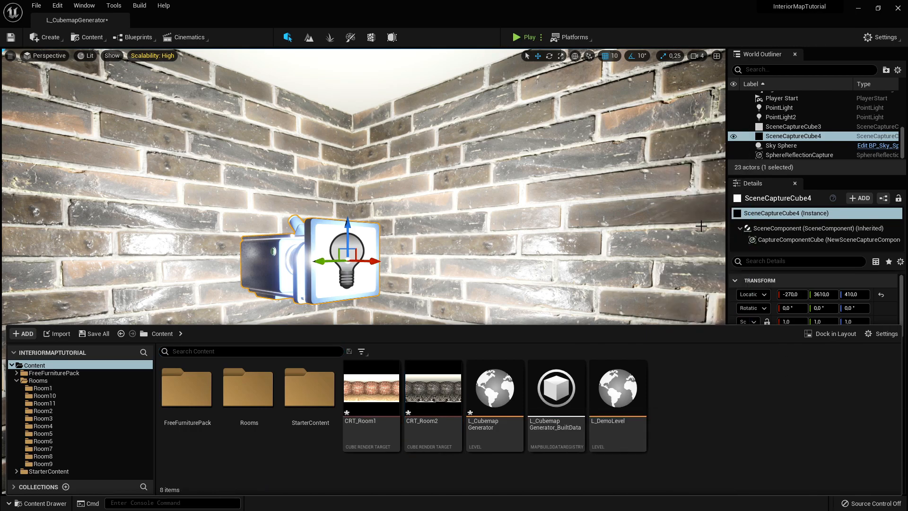
{"action": "key", "text": "BackSpace"}
{"action": "type", "text": "M_inte"}
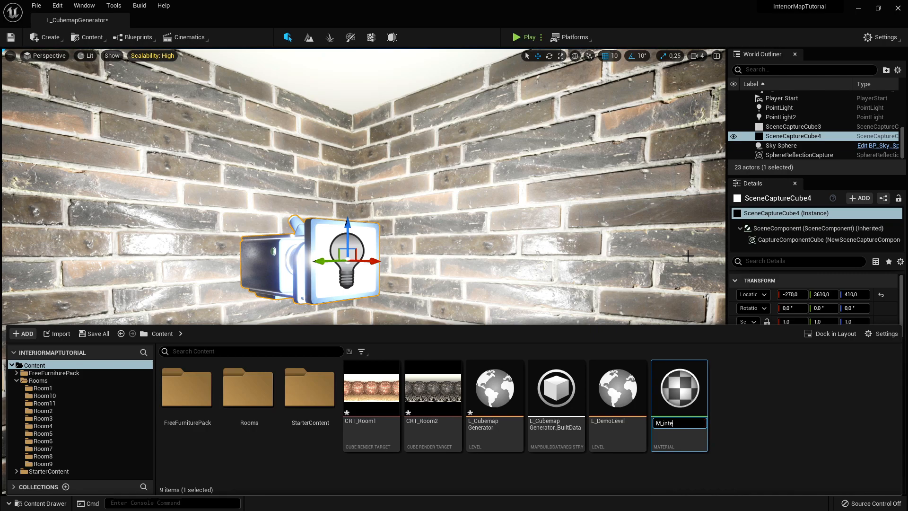
{"action": "type", "text": "riorShader"}
{"action": "key", "text": "Return"}
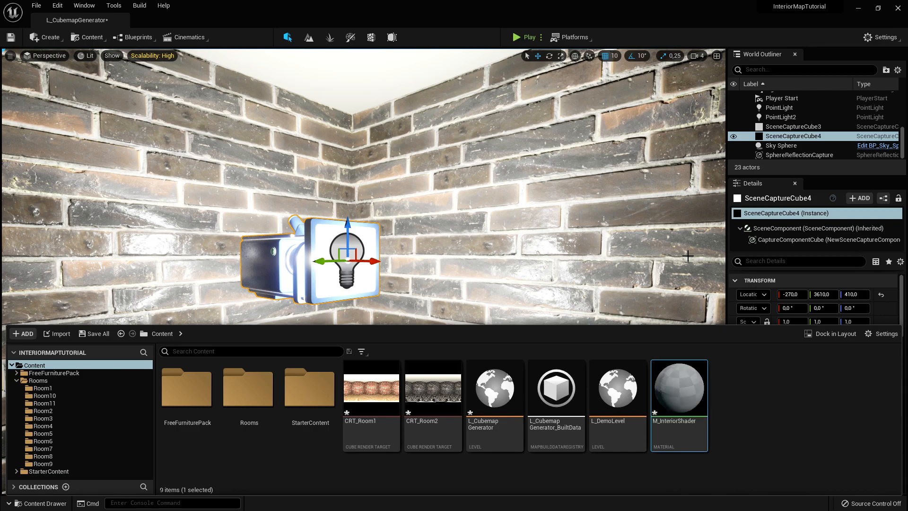
Open M_InteriorShader docked beside the level and add an InteriorCubemap function node to its graph
{"action": "double_click", "coordinate": [690, 393]}
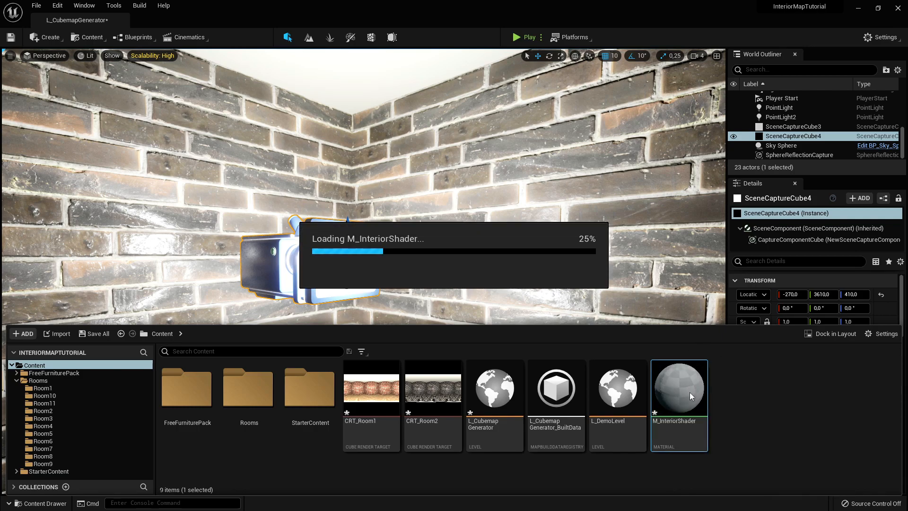
{"action": "left_click_drag", "start_coordinate": [78, 50], "coordinate": [177, 16]}
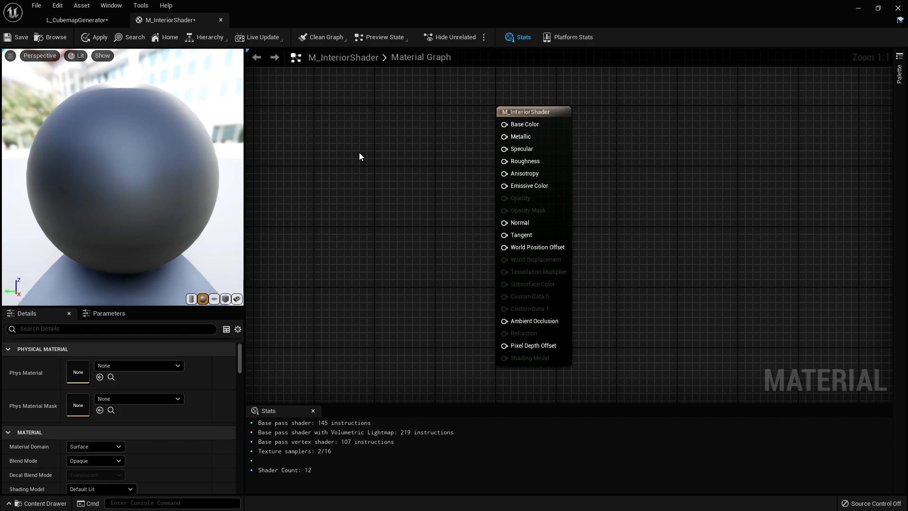
{"action": "right_click_drag", "start_coordinate": [359, 152], "coordinate": [464, 204]}
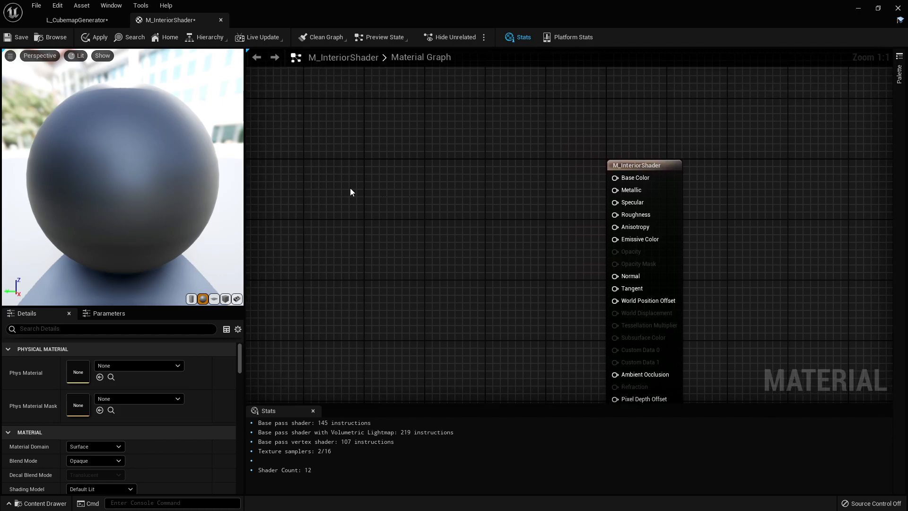
{"action": "right_click", "coordinate": [350, 189]}
{"action": "type", "text": "interior"}
{"action": "key", "text": "Return"}
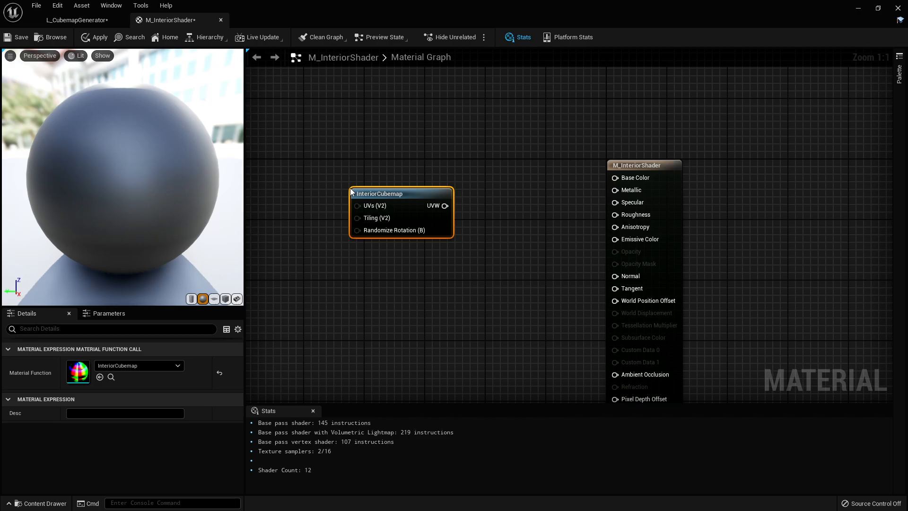
{"action": "left_click", "coordinate": [443, 303]}
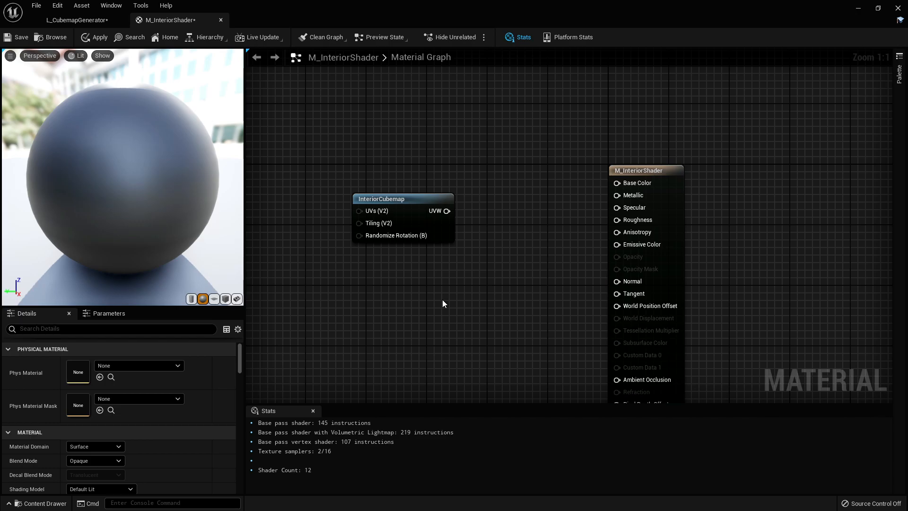
Add CRT_Room1 as a texture sample, feed InteriorCubemap's UVW into its UVs, and connect its RGB output to Base Color
{"action": "key", "text": "ctrl+space"}
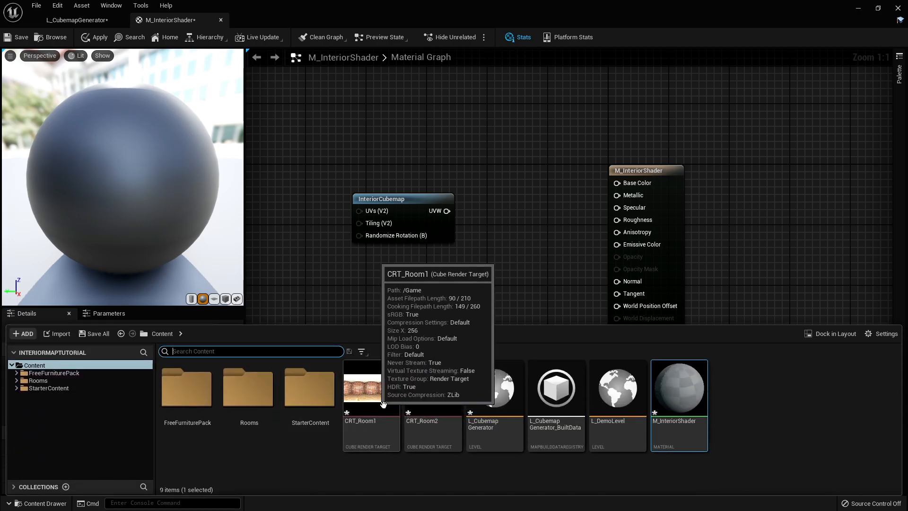
{"action": "left_click", "coordinate": [473, 278]}
{"action": "key", "text": "ctrl+space"}
{"action": "left_click", "coordinate": [493, 246]}
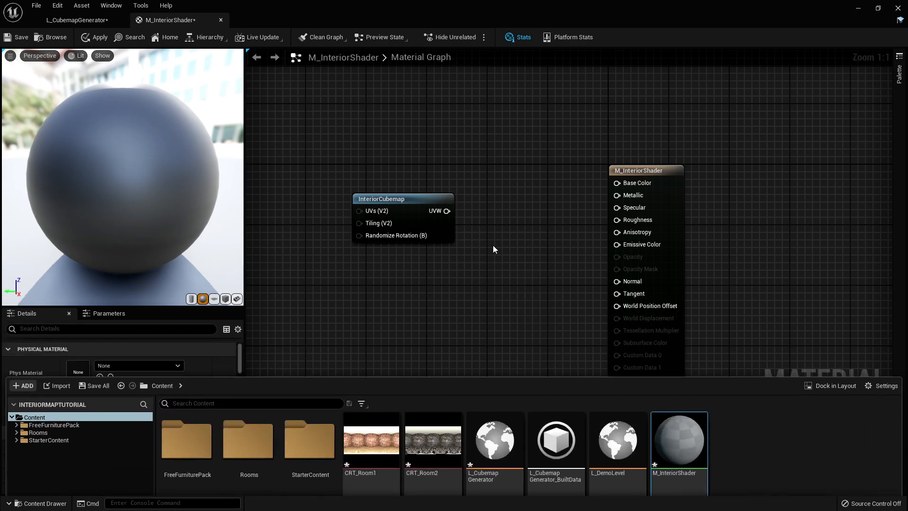
{"action": "key", "text": "ctrl+space"}
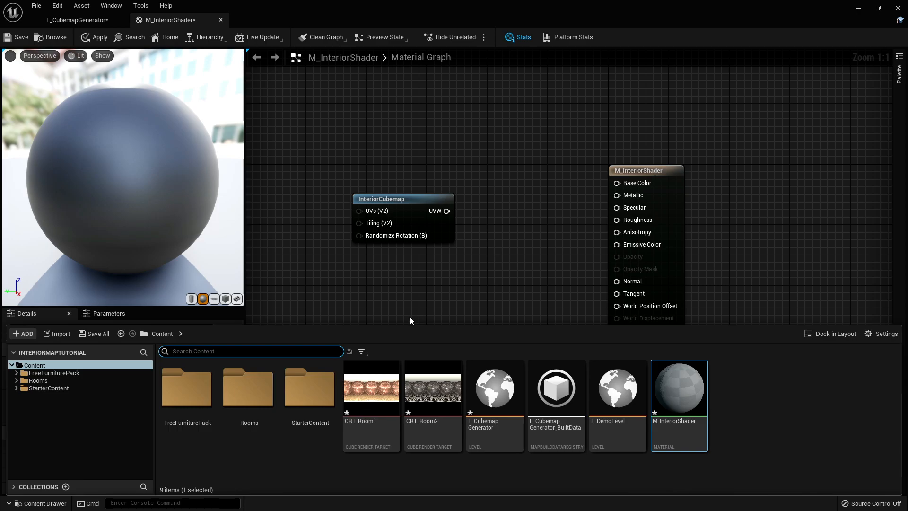
{"action": "left_click_drag", "start_coordinate": [371, 390], "coordinate": [514, 202]}
{"action": "left_click_drag", "start_coordinate": [446, 211], "coordinate": [487, 206]}
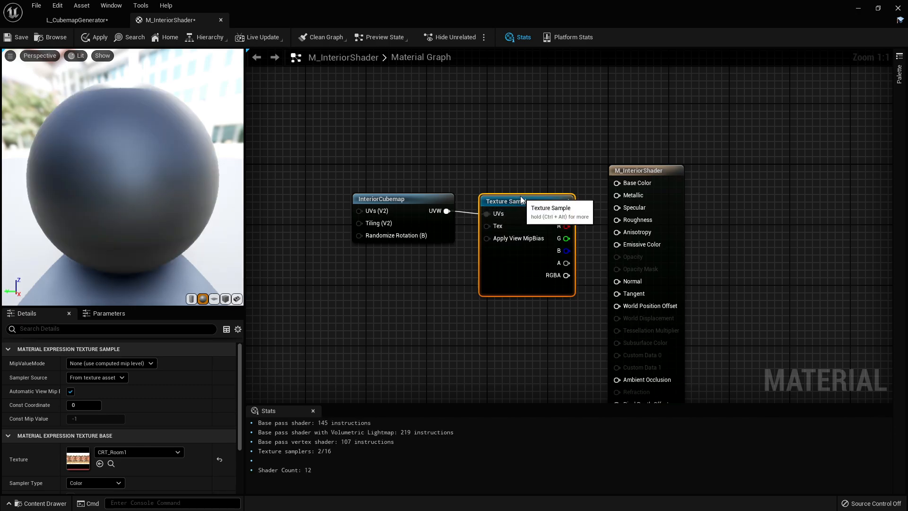
{"action": "left_click_drag", "start_coordinate": [567, 207], "coordinate": [636, 184]}
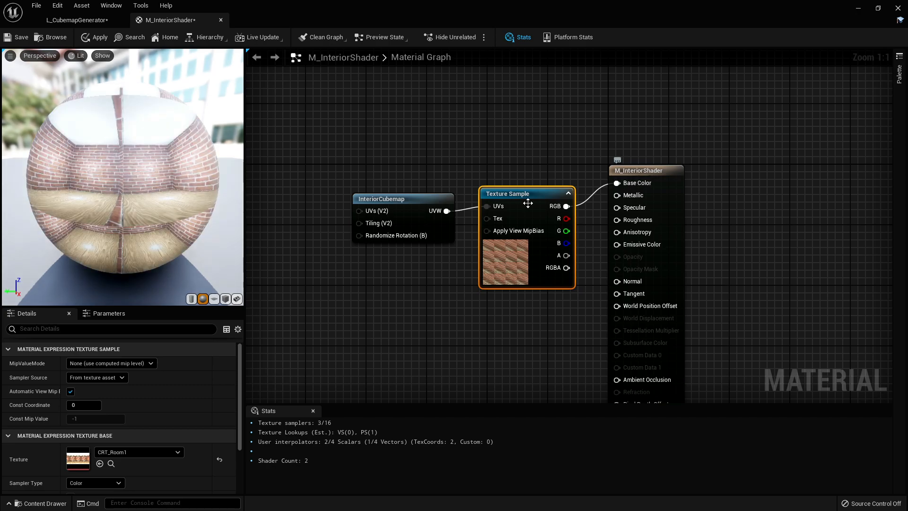
Show the material preview on a cube and orbit it to examine the interior effect
{"action": "left_click", "coordinate": [224, 300]}
{"action": "left_click_drag", "start_coordinate": [47, 244], "coordinate": [128, 227]}
{"action": "left_click", "coordinate": [581, 340]}
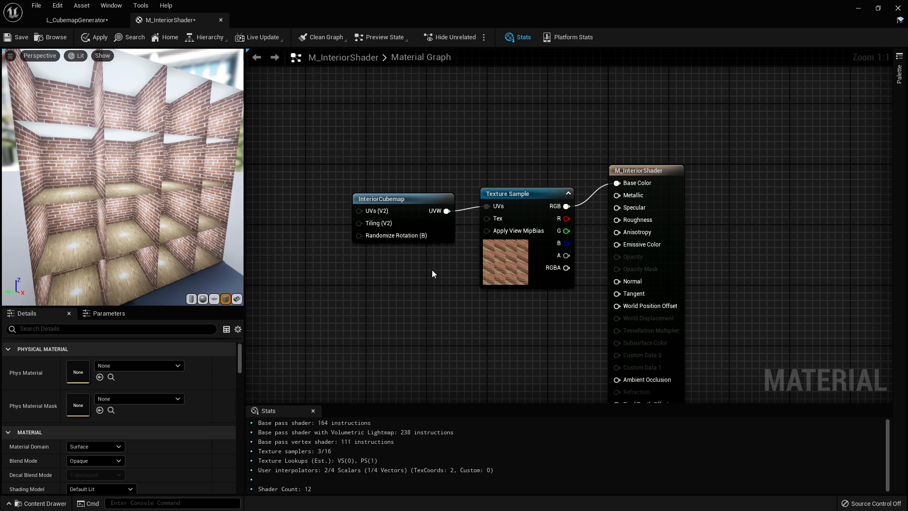
Add a scalar parameter named InteriorMappingXTiling in the empty area beside the InteriorCubemap node
{"action": "right_click_drag", "start_coordinate": [432, 273], "coordinate": [607, 287]}
{"action": "right_click_drag", "start_coordinate": [551, 296], "coordinate": [543, 265]}
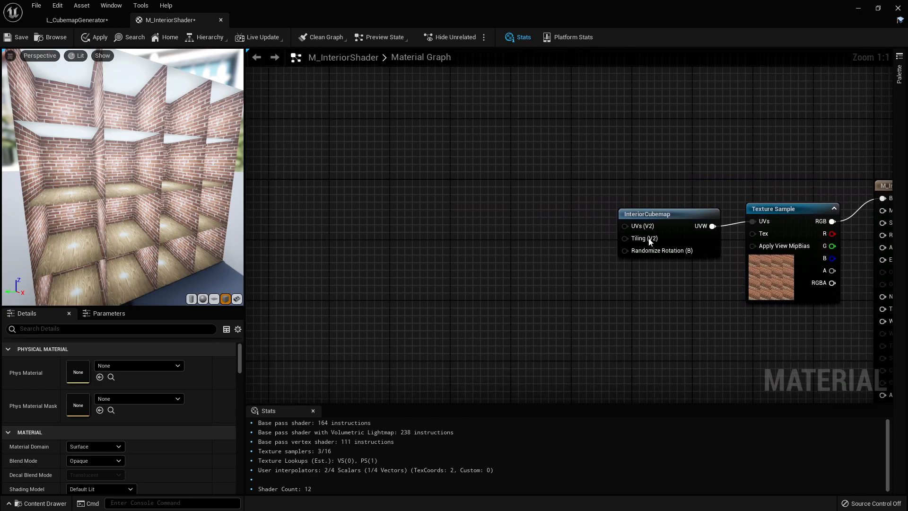
{"action": "right_click_drag", "start_coordinate": [630, 231], "coordinate": [654, 204]}
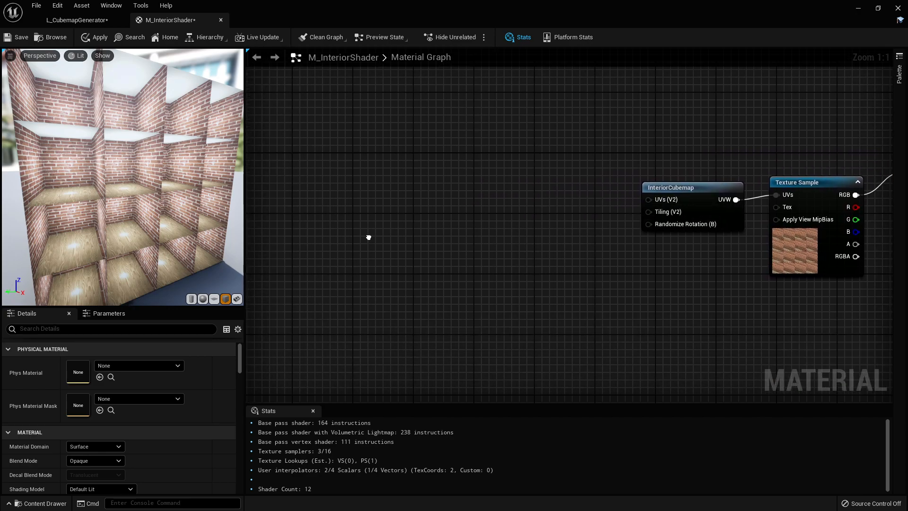
{"action": "right_click", "coordinate": [519, 215]}
{"action": "left_click", "coordinate": [495, 204]}
{"action": "left_click", "coordinate": [504, 214]}
{"action": "type", "text": "ssss"}
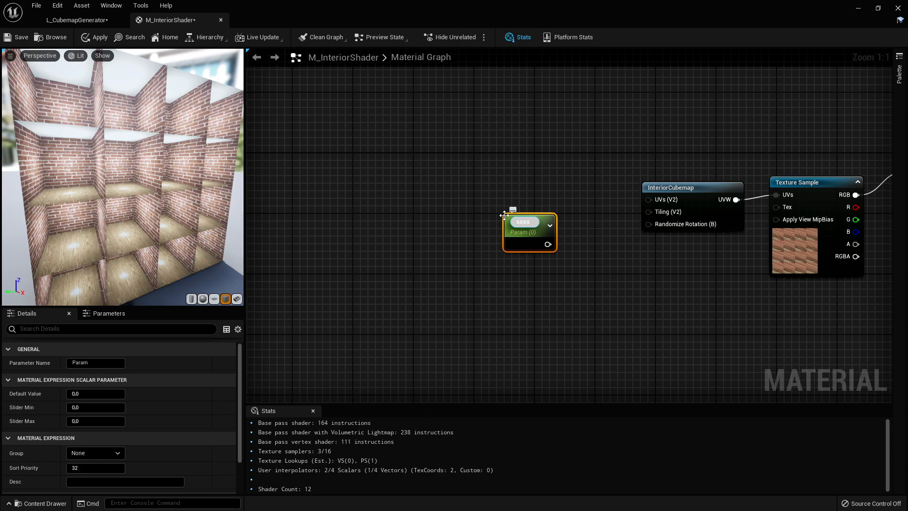
{"action": "key", "text": "BackSpace"}
{"action": "key", "text": "BackSpace"}
{"action": "key", "text": "BackSpace"}
{"action": "key", "text": "BackSpace"}
{"action": "type", "text": "InteriorMa"}
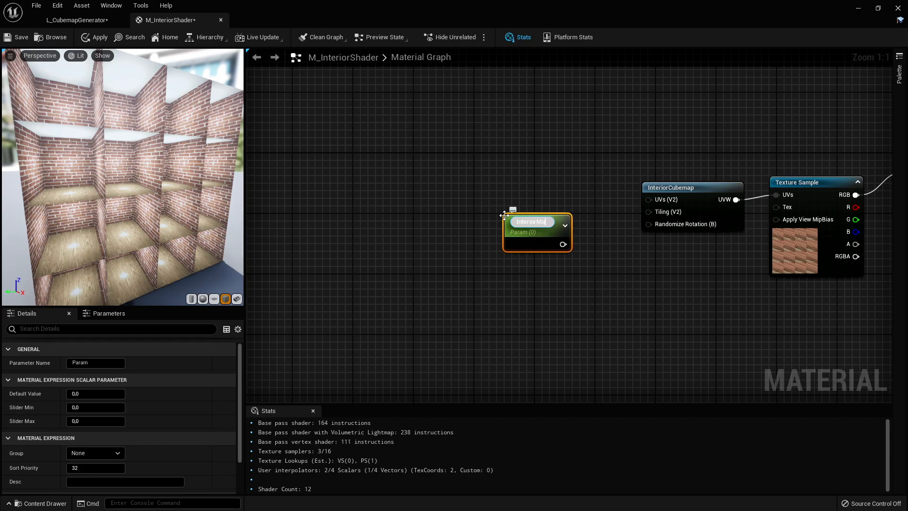
{"action": "type", "text": "ppingXTiling"}
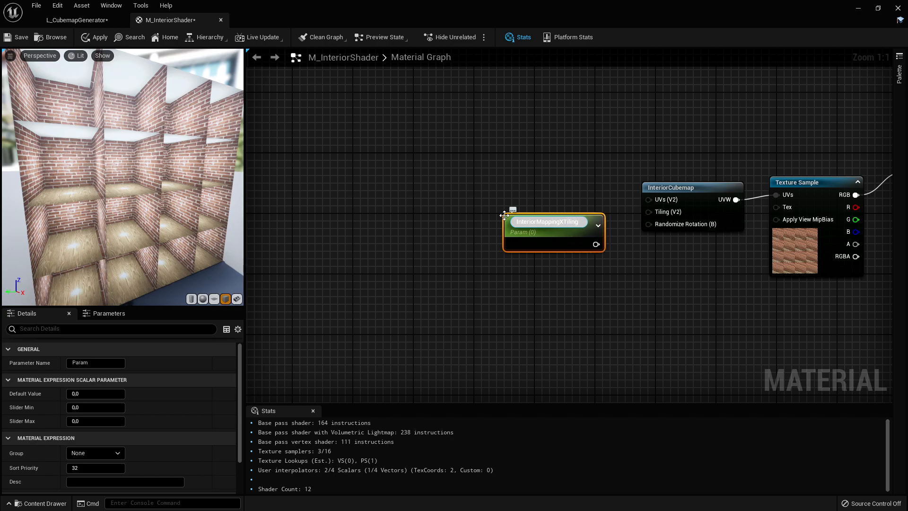
{"action": "key", "text": "Return"}
Duplicate the InteriorMappingXTiling parameter below the original and rename the copy InteriorMappingYTiling
{"action": "key", "text": "ctrl+w"}
{"action": "left_click_drag", "start_coordinate": [554, 254], "coordinate": [516, 254]}
{"action": "left_click", "coordinate": [110, 362]}
{"action": "key", "text": "Left"}
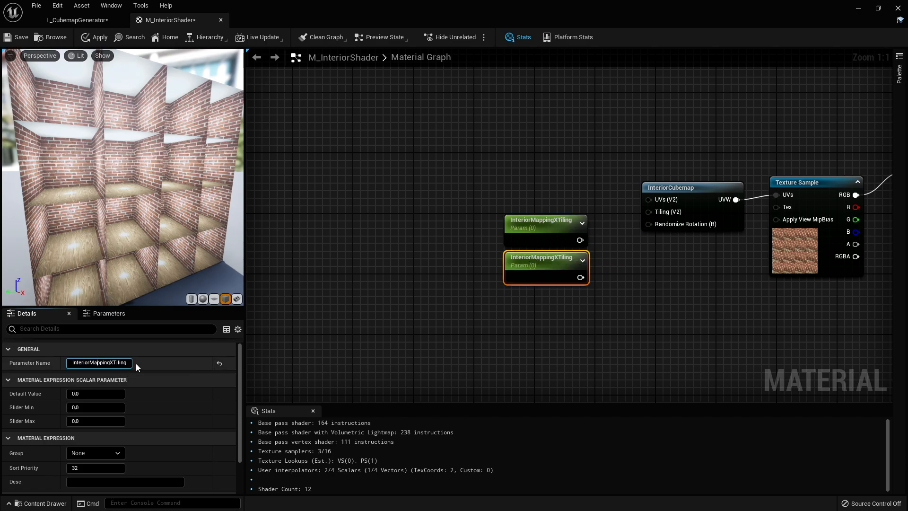
{"action": "type", "text": "Y"}
{"action": "key", "text": "Return"}
Set the default value of both InteriorMappingXTiling and InteriorMappingYTiling to 10
{"action": "left_click", "coordinate": [564, 226]}
{"action": "left_click", "coordinate": [80, 393]}
{"action": "key", "text": "BackSpace"}
{"action": "type", "text": "10"}
{"action": "key", "text": "Return"}
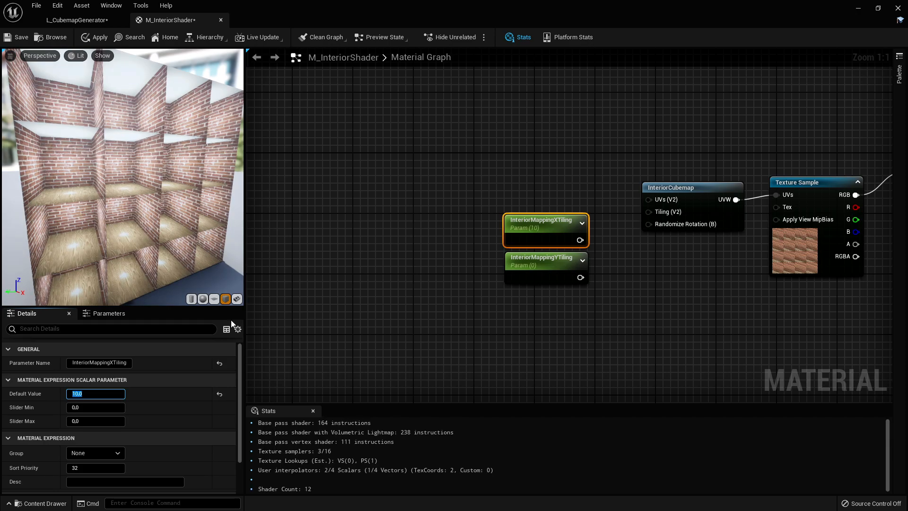
{"action": "left_click", "coordinate": [542, 258]}
{"action": "left_click", "coordinate": [90, 393]}
{"action": "type", "text": "0"}
{"action": "key", "text": "BackSpace"}
{"action": "type", "text": "10"}
{"action": "key", "text": "Return"}
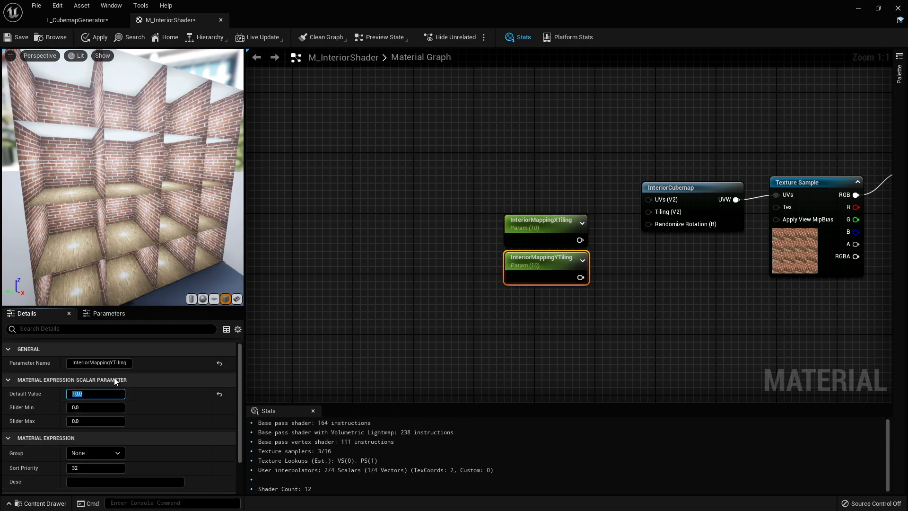
Create a TextureSettings parameter group on InteriorMappingYTiling and assign InteriorMappingXTiling to the same group
{"action": "right_click_drag", "start_coordinate": [639, 233], "coordinate": [609, 244]}
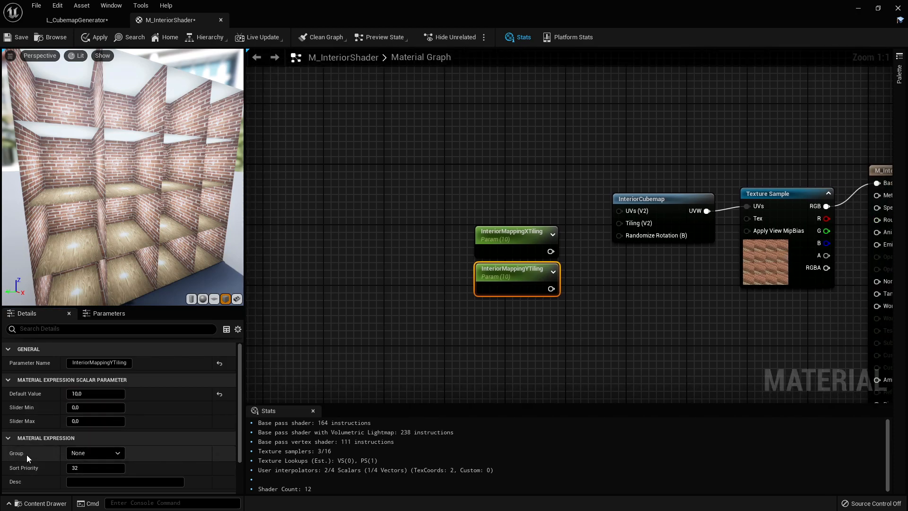
{"action": "left_click", "coordinate": [90, 453]}
{"action": "key", "text": "BackSpace"}
{"action": "type", "text": "TextureSettings"}
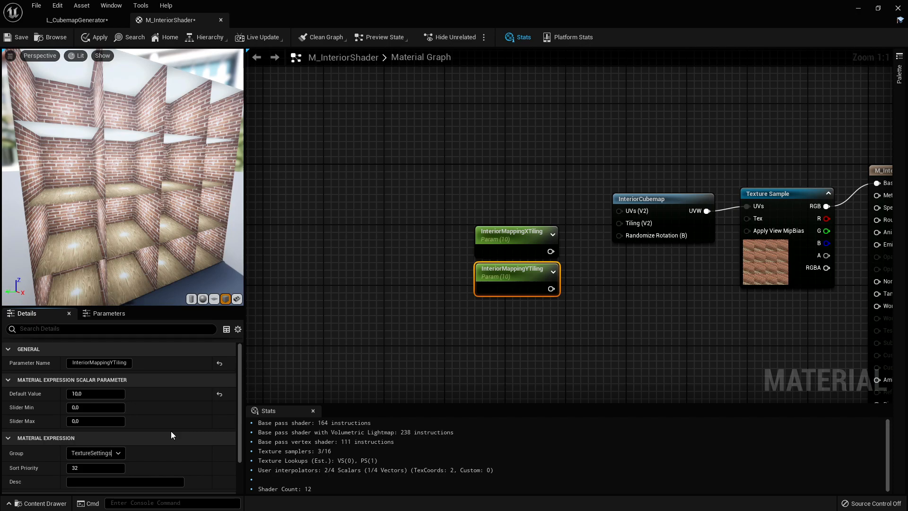
{"action": "key", "text": "Return"}
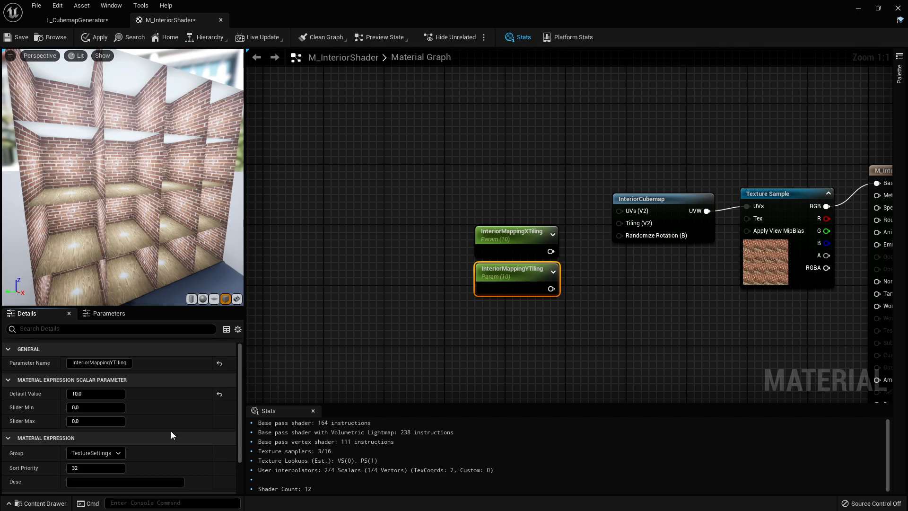
{"action": "left_click", "coordinate": [509, 244]}
{"action": "left_click", "coordinate": [119, 455]}
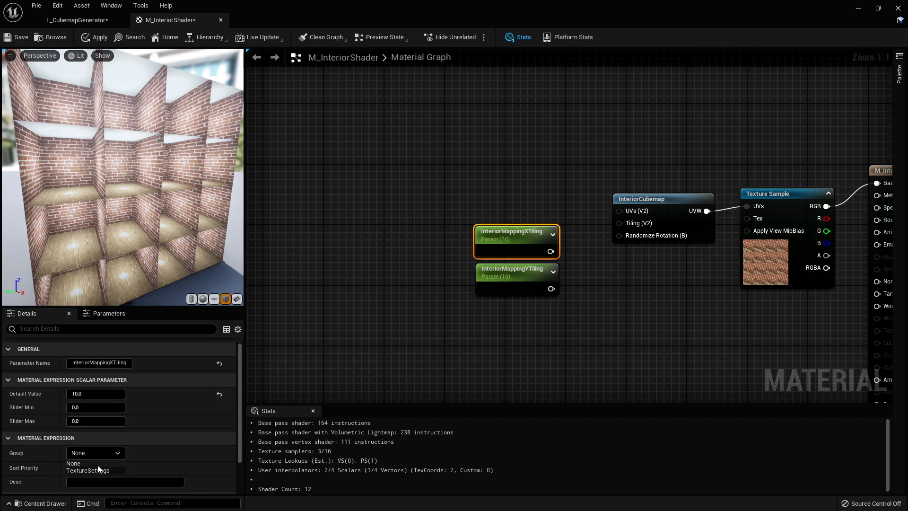
{"action": "left_click", "coordinate": [99, 468]}
Add an AppendVector node combining the X and Y tiling parameters and connect its output to InteriorCubemap's Tiling input
{"action": "right_click_drag", "start_coordinate": [560, 314], "coordinate": [482, 317]}
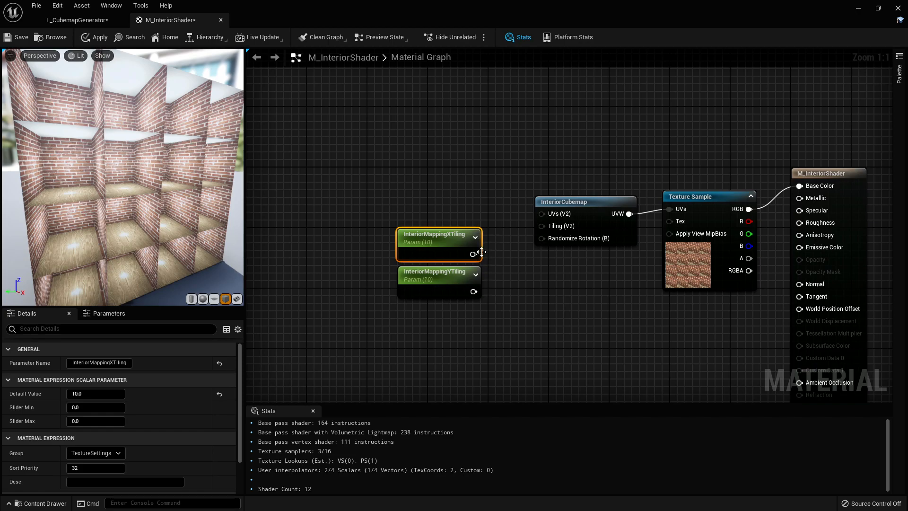
{"action": "right_click_drag", "start_coordinate": [505, 265], "coordinate": [494, 267]}
{"action": "right_click", "coordinate": [476, 268]}
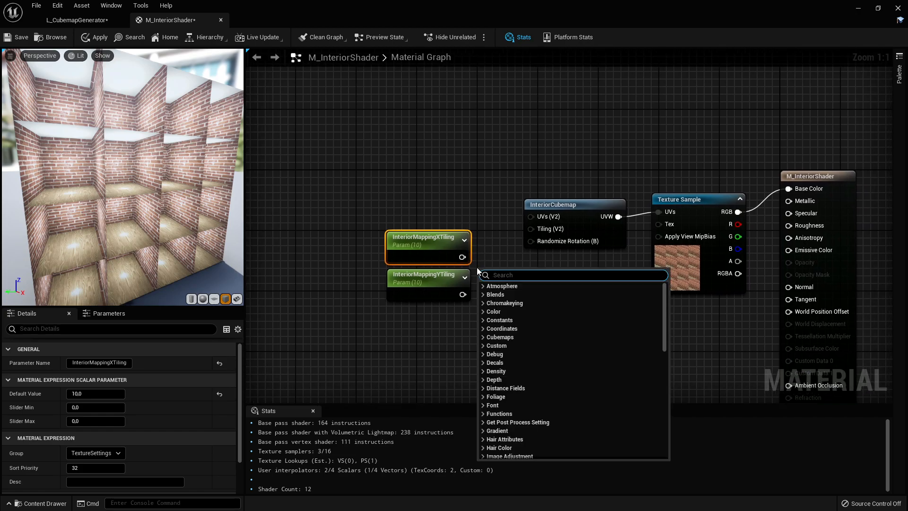
{"action": "type", "text": "append"}
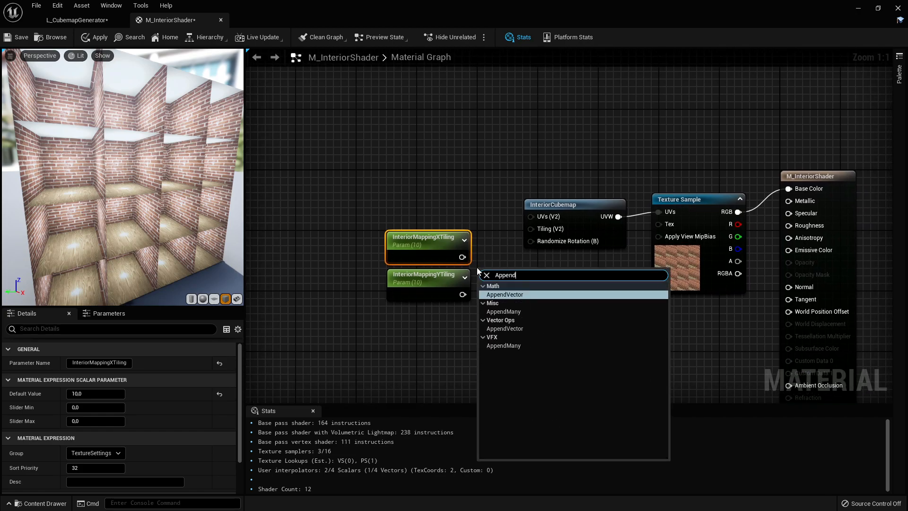
{"action": "key", "text": "Return"}
{"action": "left_click_drag", "start_coordinate": [484, 286], "coordinate": [462, 257]}
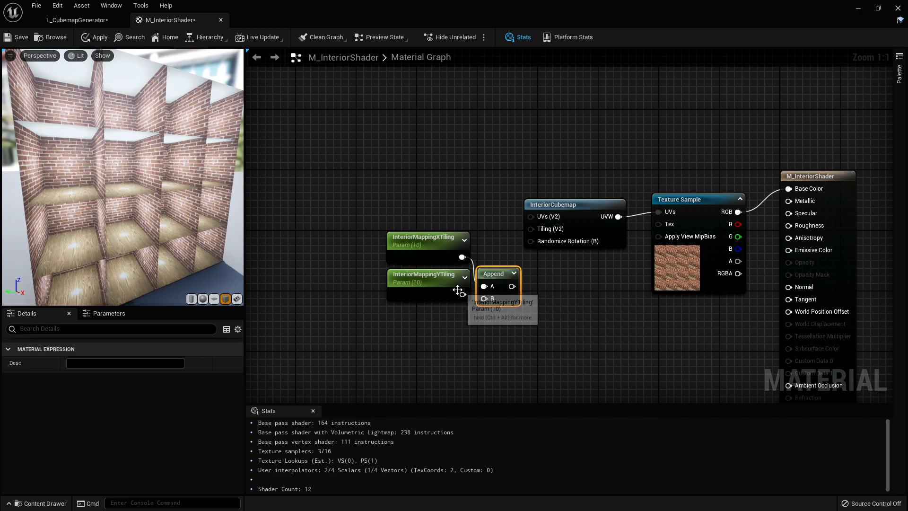
{"action": "left_click_drag", "start_coordinate": [462, 294], "coordinate": [539, 231]}
{"action": "left_click", "coordinate": [504, 261]}
{"action": "left_click_drag", "start_coordinate": [501, 279], "coordinate": [501, 266]}
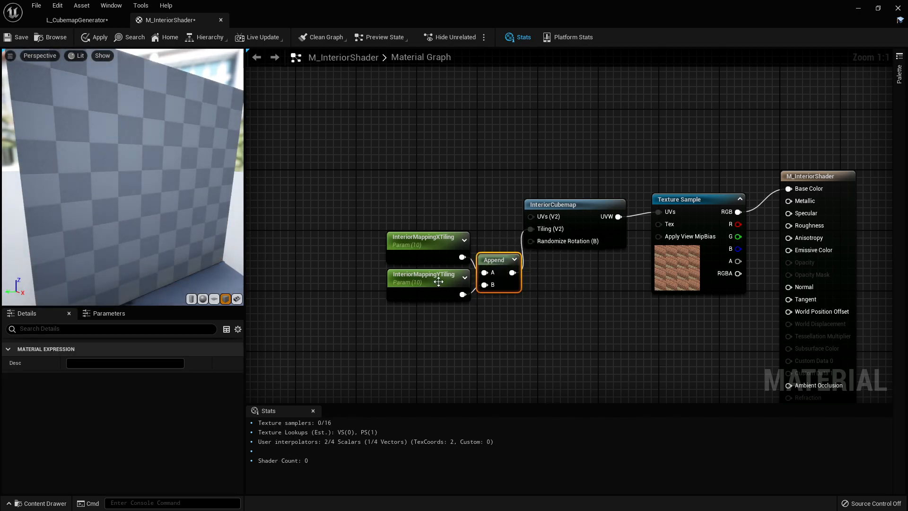
Test InteriorMappingXTiling in the preview with default values such as 1 and 15, and restore it to 10
{"action": "left_click", "coordinate": [405, 257]}
{"action": "left_click", "coordinate": [95, 393]}
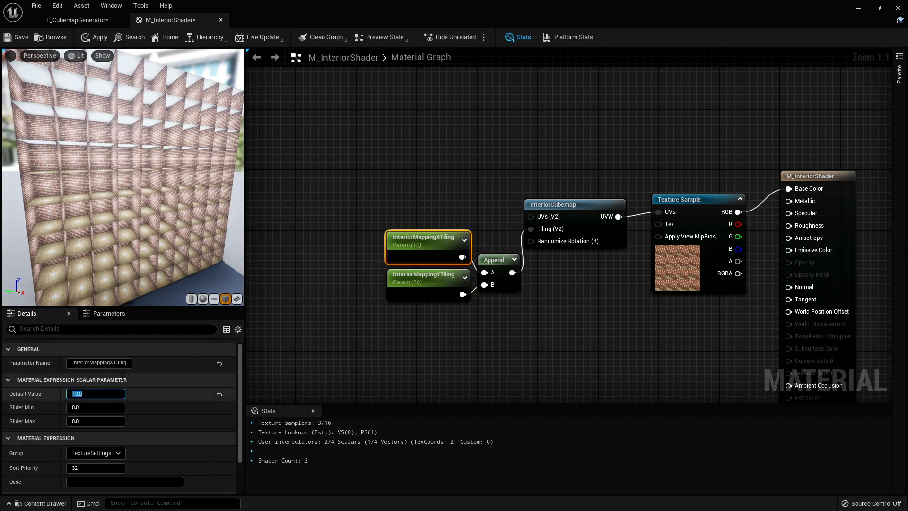
{"action": "type", "text": "9"}
{"action": "key", "text": "Return"}
{"action": "key", "text": "BackSpace"}
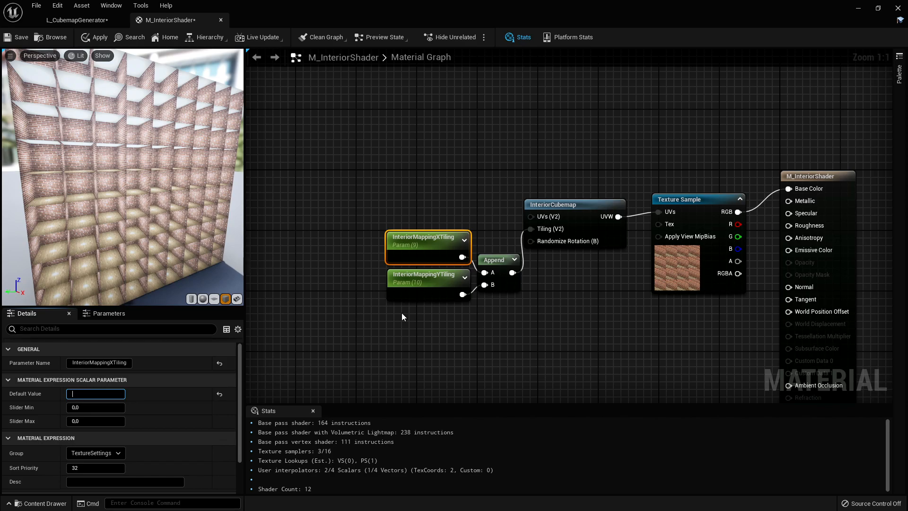
{"action": "key", "text": "Return"}
{"action": "key", "text": "BackSpace"}
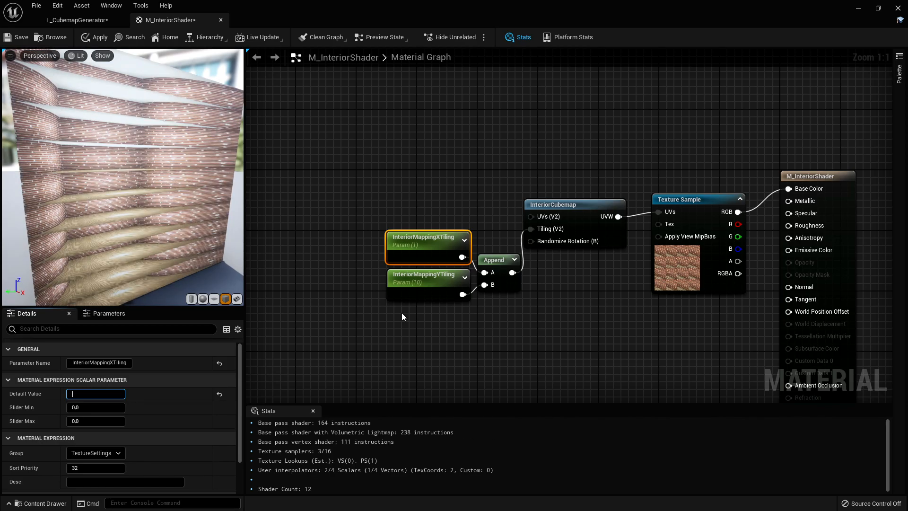
{"action": "type", "text": "10"}
{"action": "key", "text": "Return"}
{"action": "key", "text": "BackSpace"}
{"action": "type", "text": "15"}
{"action": "key", "text": "Return"}
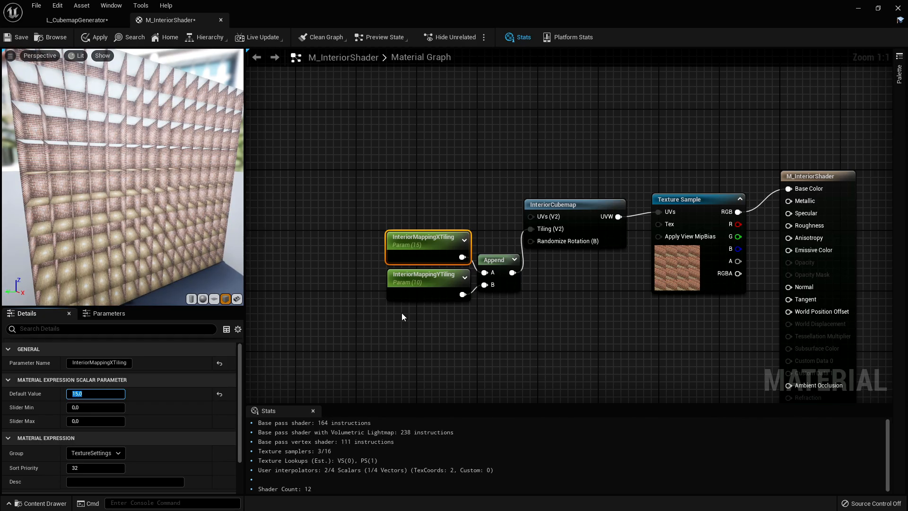
{"action": "key", "text": "BackSpace"}
{"action": "type", "text": "10"}
{"action": "key", "text": "Return"}
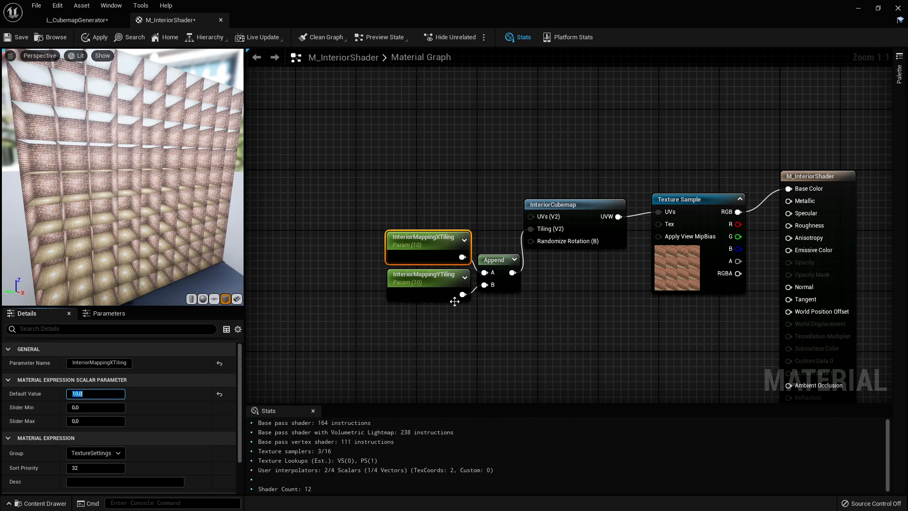
Move the two tiling parameters and the Append node up together so they line up with InteriorCubemap's Tiling input
{"action": "right_click_drag", "start_coordinate": [522, 307], "coordinate": [506, 256]}
{"action": "left_click_drag", "start_coordinate": [499, 300], "coordinate": [431, 199]}
{"action": "left_click_drag", "start_coordinate": [487, 208], "coordinate": [465, 162]}
{"action": "right_click_drag", "start_coordinate": [554, 191], "coordinate": [583, 245]}
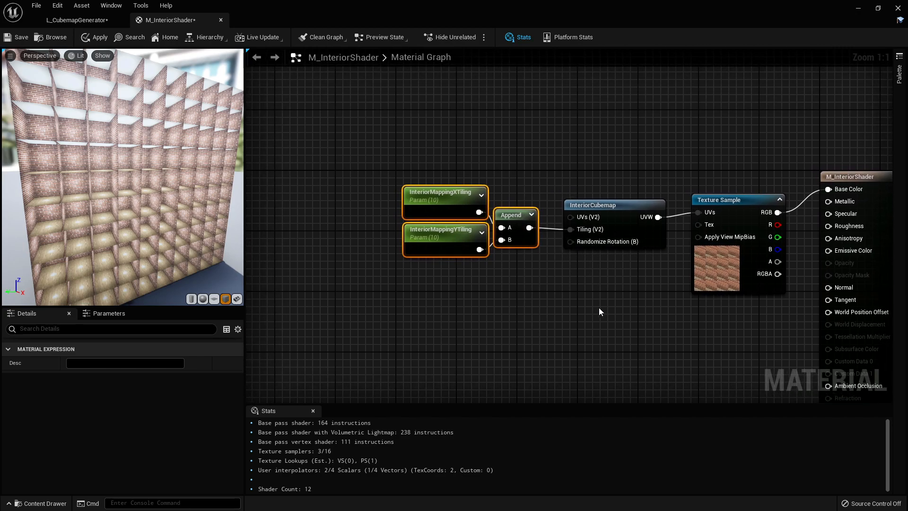
{"action": "right_click_drag", "start_coordinate": [598, 312], "coordinate": [600, 295]}
Promote InteriorCubemap's Randomize Rotation input to a parameter, place it below the tiling parameters, and rename it Randomize Rotation
{"action": "right_click", "coordinate": [587, 227]}
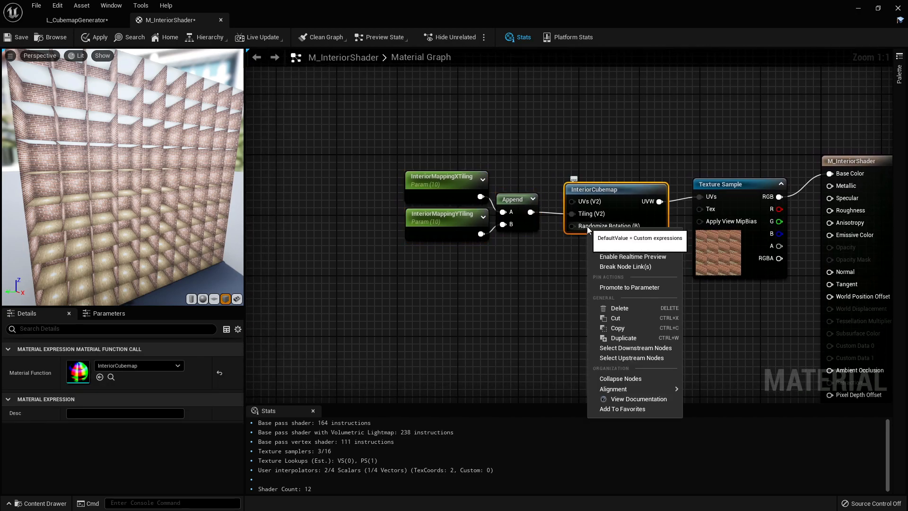
{"action": "left_click", "coordinate": [618, 287]}
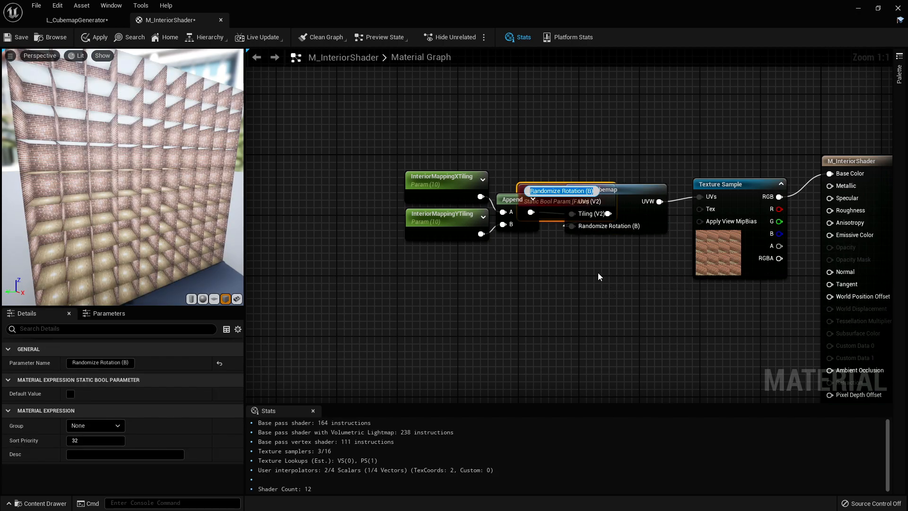
{"action": "left_click_drag", "start_coordinate": [556, 208], "coordinate": [434, 269]}
{"action": "left_click", "coordinate": [128, 362]}
{"action": "key", "text": "Right"}
{"action": "key", "text": "BackSpace"}
{"action": "key", "text": "BackSpace"}
{"action": "key", "text": "BackSpace"}
{"action": "key", "text": "BackSpace"}
{"action": "key", "text": "Return"}
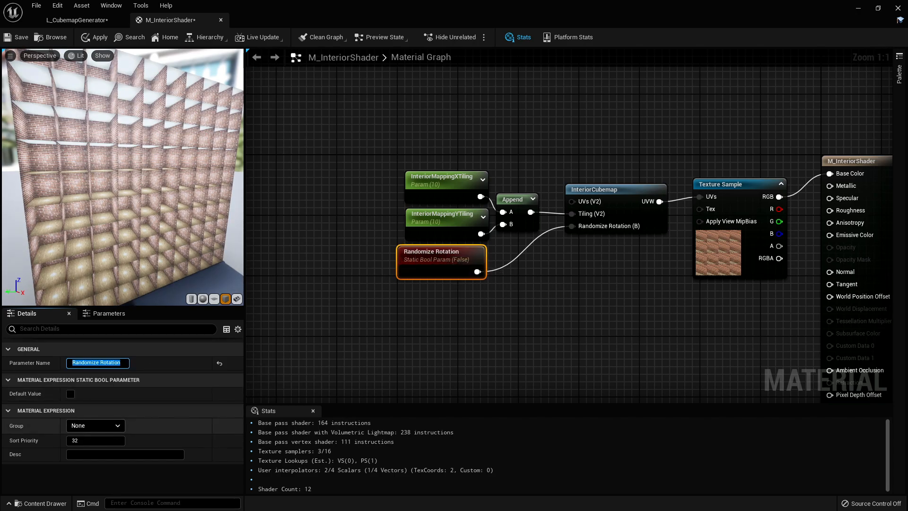
Assign the Randomize Rotation parameter to the TextureSettings group
{"action": "left_click", "coordinate": [165, 426]}
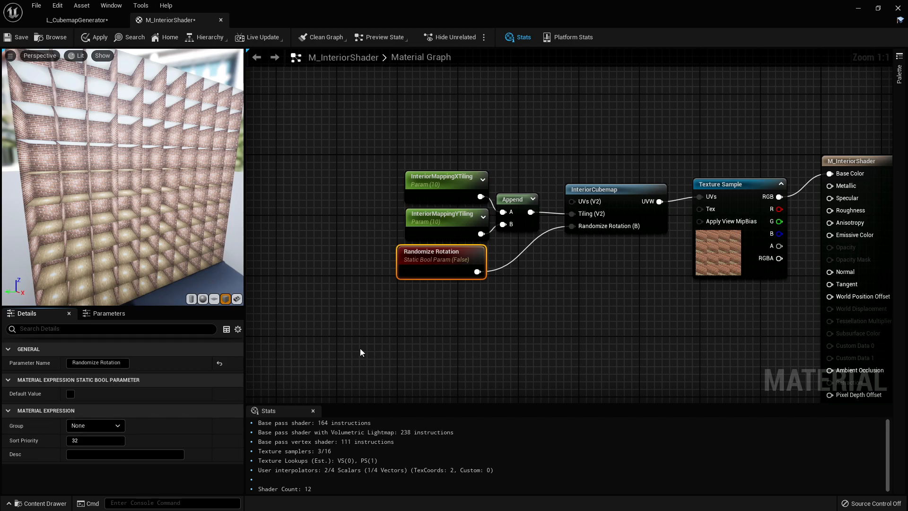
{"action": "left_click", "coordinate": [165, 416]}
{"action": "left_click", "coordinate": [105, 408]}
{"action": "left_click", "coordinate": [120, 426]}
{"action": "left_click", "coordinate": [106, 442]}
{"action": "right_click_drag", "start_coordinate": [573, 301], "coordinate": [440, 325]}
{"action": "right_click_drag", "start_coordinate": [583, 273], "coordinate": [651, 264]}
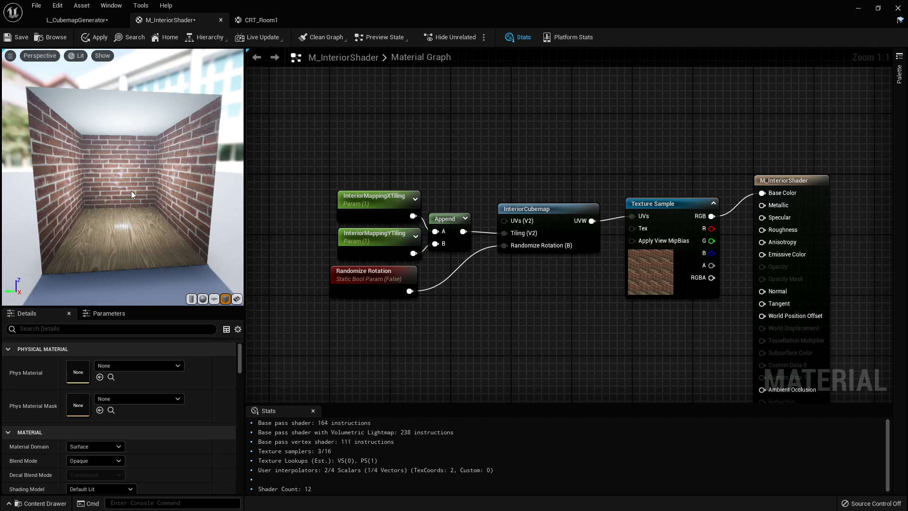
Switch to the L_CubemapGenerator level and open the Meshes folder of FreeFurniturePack
{"action": "left_click", "coordinate": [69, 20]}
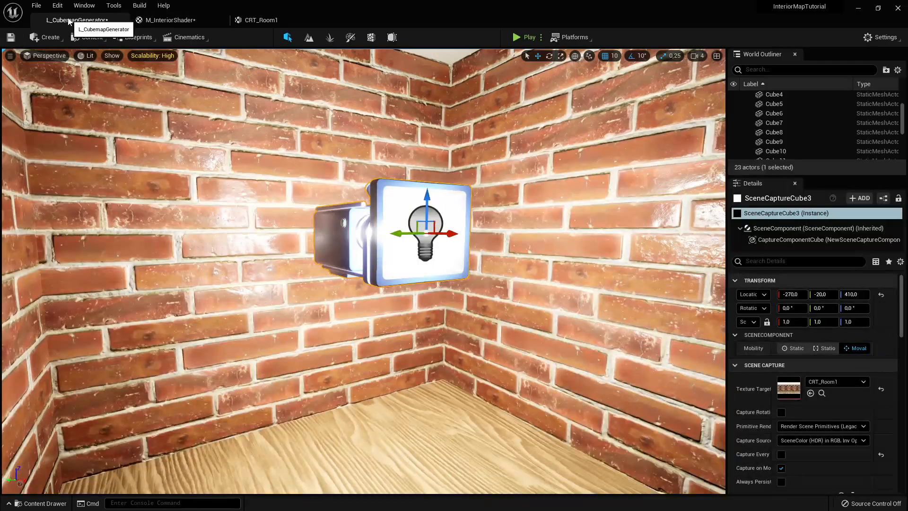
{"action": "right_click_drag", "start_coordinate": [443, 347], "coordinate": [481, 384]}
{"action": "right_click_drag", "start_coordinate": [391, 284], "coordinate": [395, 302]}
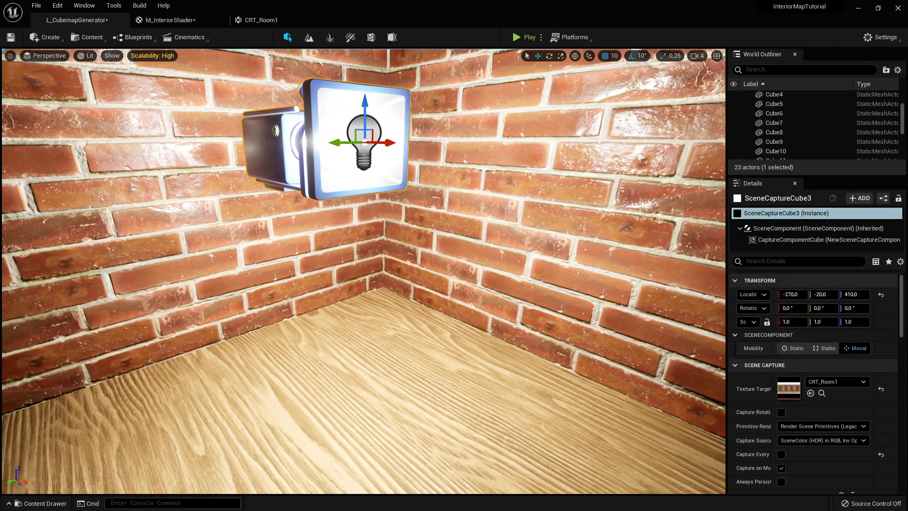
{"action": "key", "text": "ctrl+space"}
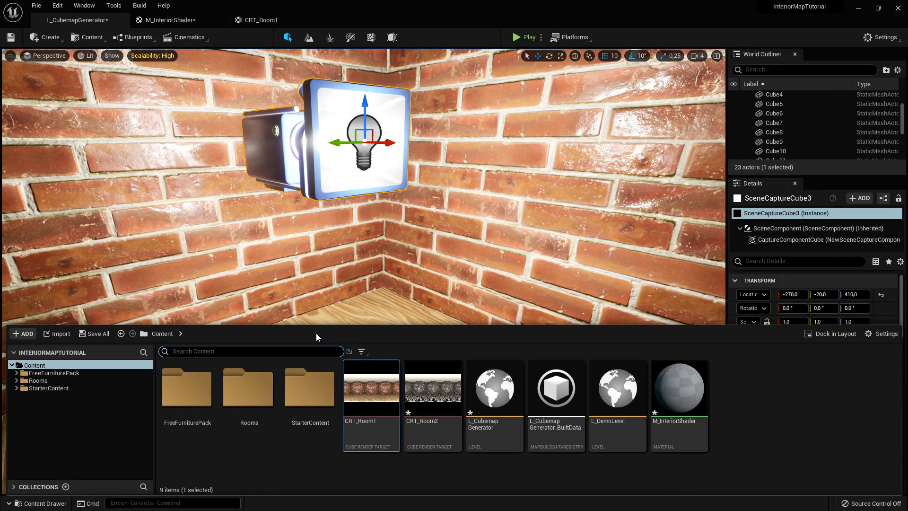
{"action": "double_click", "coordinate": [199, 400]}
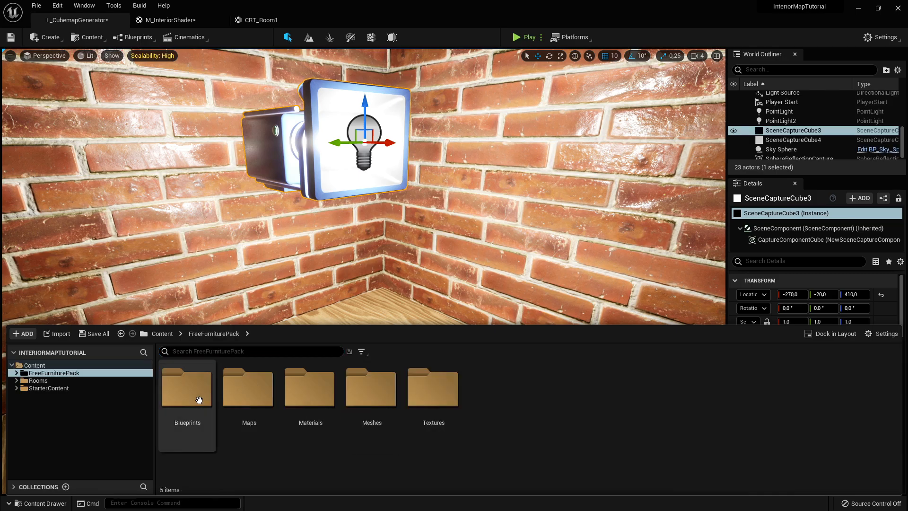
{"action": "left_click", "coordinate": [371, 403]}
{"action": "double_click", "coordinate": [371, 403]}
Place the SM_Modern_Table mesh on the brick room's floor along one wall
{"action": "right_click_drag", "start_coordinate": [467, 238], "coordinate": [445, 274]}
{"action": "key", "text": "ctrl+space"}
{"action": "scroll", "coordinate": [528, 408], "scroll_direction": "down", "scroll_amount": 5}
{"action": "left_click", "coordinate": [458, 416]}
{"action": "left_click_drag", "start_coordinate": [522, 274], "coordinate": [473, 305]}
{"action": "right_click_drag", "start_coordinate": [476, 287], "coordinate": [544, 265]}
Place the SM_Classic_Leather_Sofa mesh opposite the table and rotate it 180 degrees about its vertical axis
{"action": "key", "text": "ctrl+space"}
{"action": "left_click_drag", "start_coordinate": [592, 470], "coordinate": [335, 274]}
{"action": "key", "text": "e"}
{"action": "left_click_drag", "start_coordinate": [388, 284], "coordinate": [365, 321]}
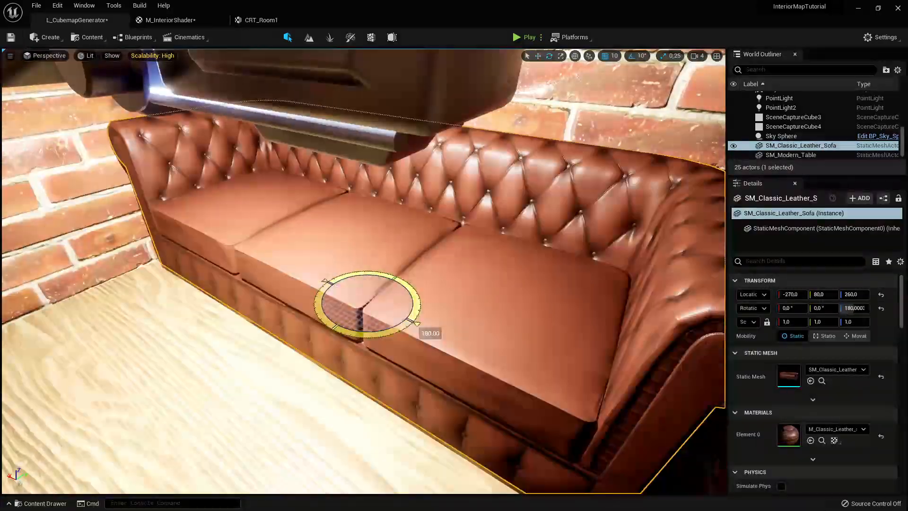
Place the SM_TV mesh on top of the table and select SceneCaptureCube3
{"action": "key", "text": "ctrl+space"}
{"action": "left_click_drag", "start_coordinate": [445, 421], "coordinate": [293, 194]}
{"action": "key", "text": "f"}
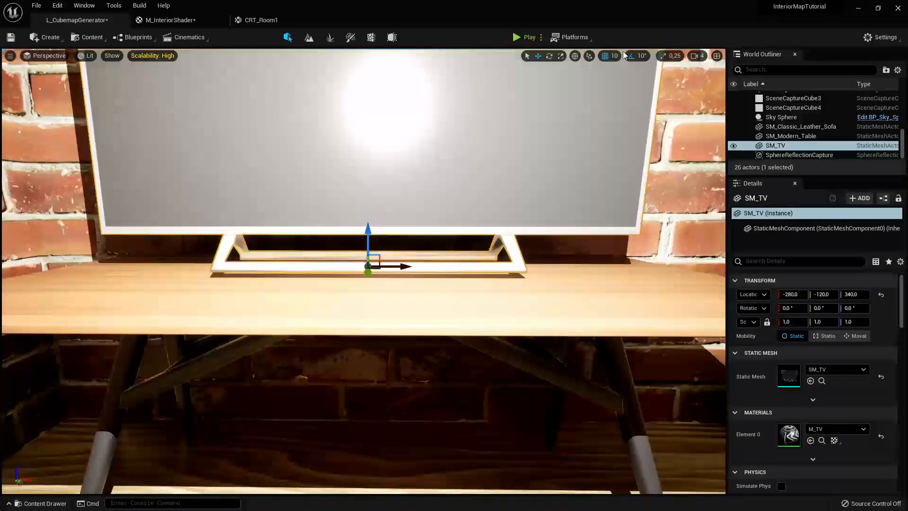
{"action": "right_click_drag", "start_coordinate": [500, 186], "coordinate": [501, 187]}
{"action": "left_click", "coordinate": [364, 208]}
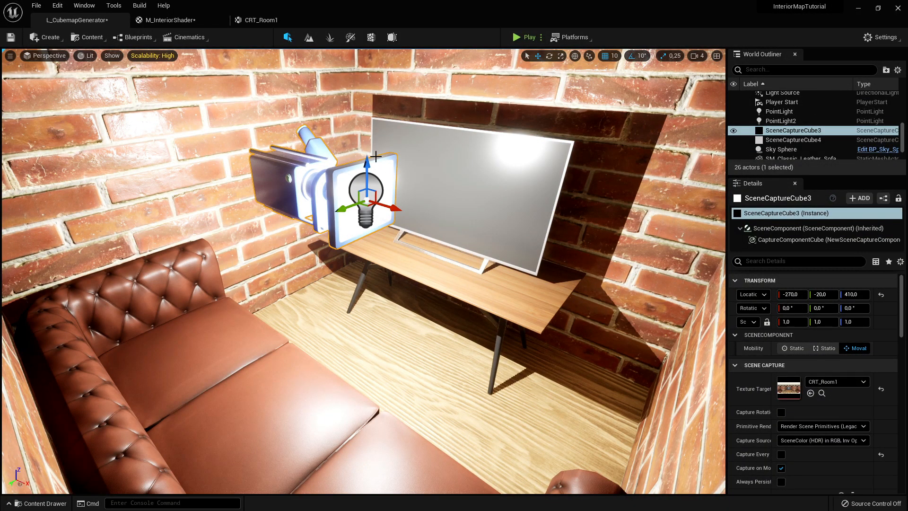
Refresh the SceneCaptureCube3 capture and examine the furnished room in the M_InteriorShader preview from several angles
{"action": "mouse_move", "coordinate": [366, 168]}
{"action": "left_mouse_down"}
{"action": "mouse_move", "coordinate": [365, 142]}
{"action": "mouse_move", "coordinate": [365, 174]}
{"action": "left_mouse_up"}
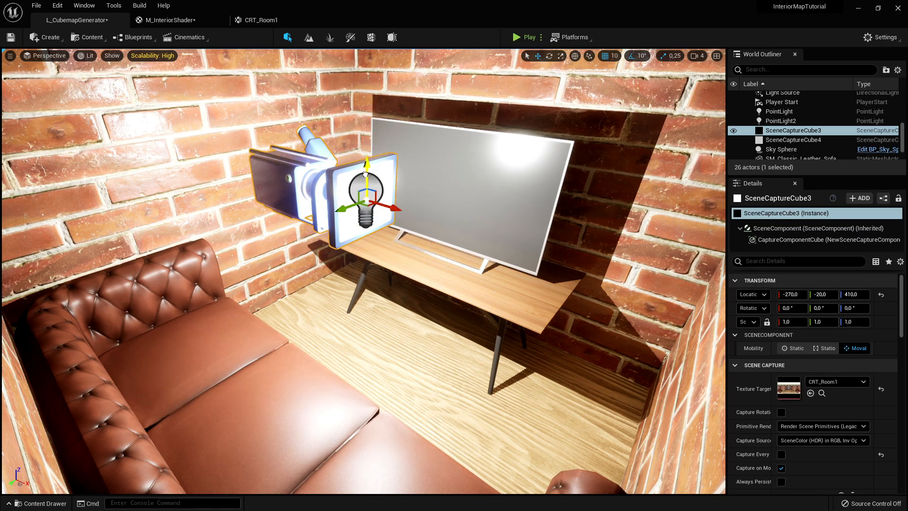
{"action": "left_click", "coordinate": [175, 20]}
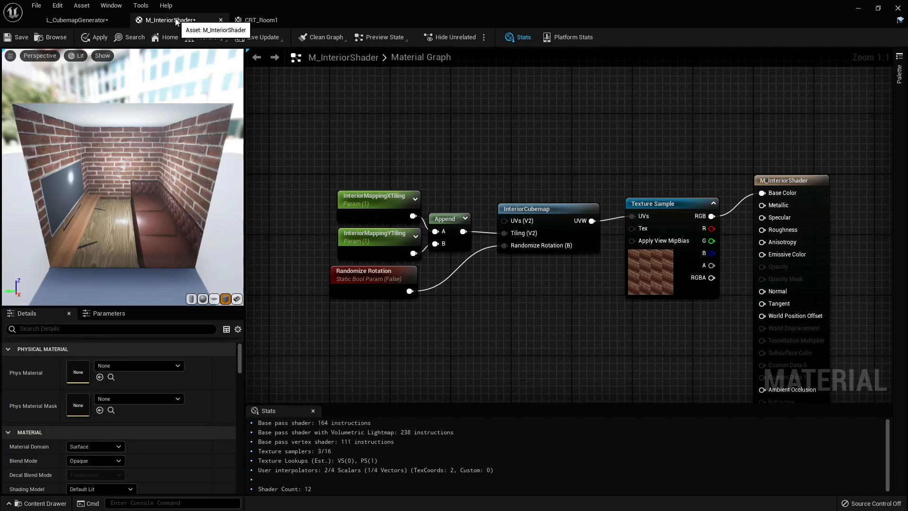
{"action": "left_click_drag", "start_coordinate": [155, 186], "coordinate": [76, 261]}
{"action": "mouse_move", "coordinate": [116, 188]}
{"action": "left_mouse_down"}
{"action": "mouse_move", "coordinate": [125, 178]}
{"action": "mouse_move", "coordinate": [117, 188]}
{"action": "left_mouse_up"}
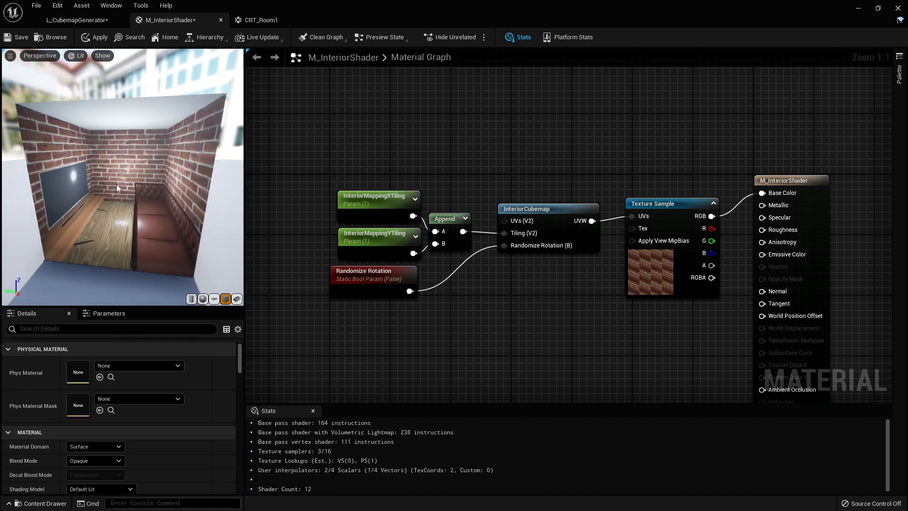
{"action": "left_click_drag", "start_coordinate": [117, 184], "coordinate": [140, 181]}
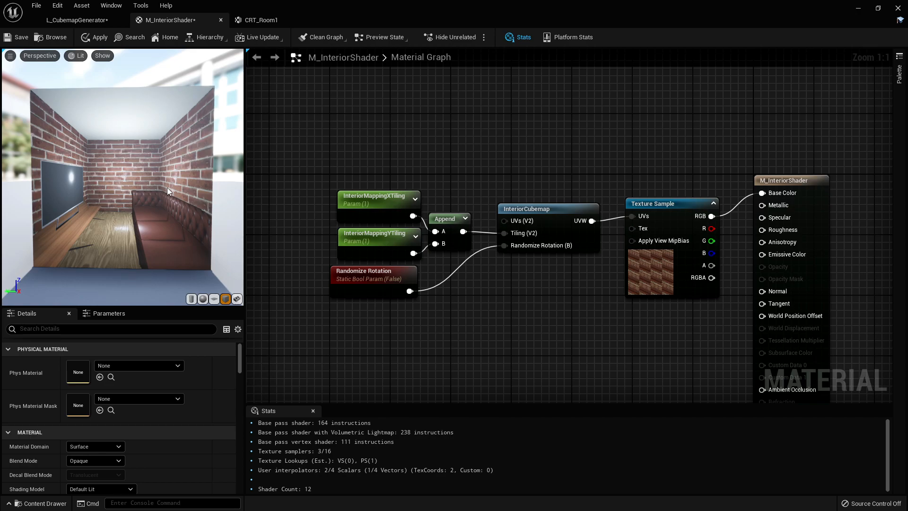
{"action": "left_click_drag", "start_coordinate": [166, 187], "coordinate": [147, 189]}
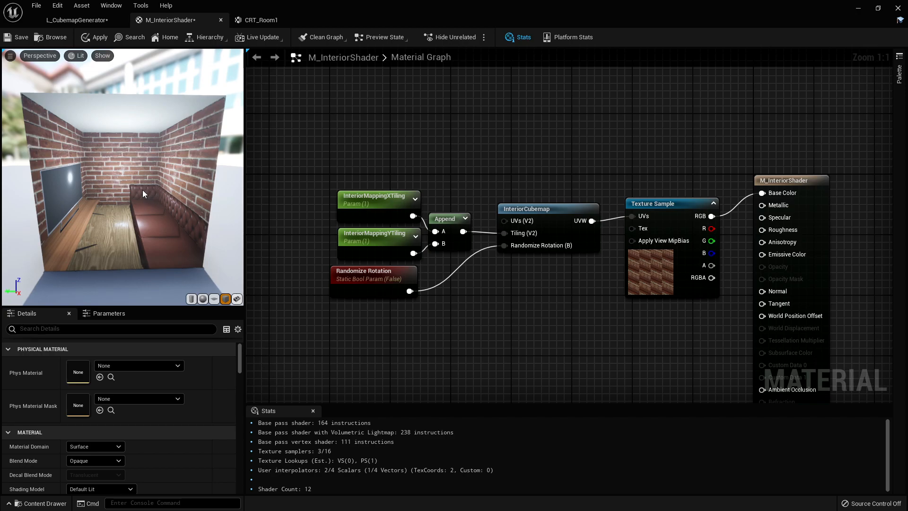
{"action": "left_click_drag", "start_coordinate": [143, 193], "coordinate": [40, 163]}
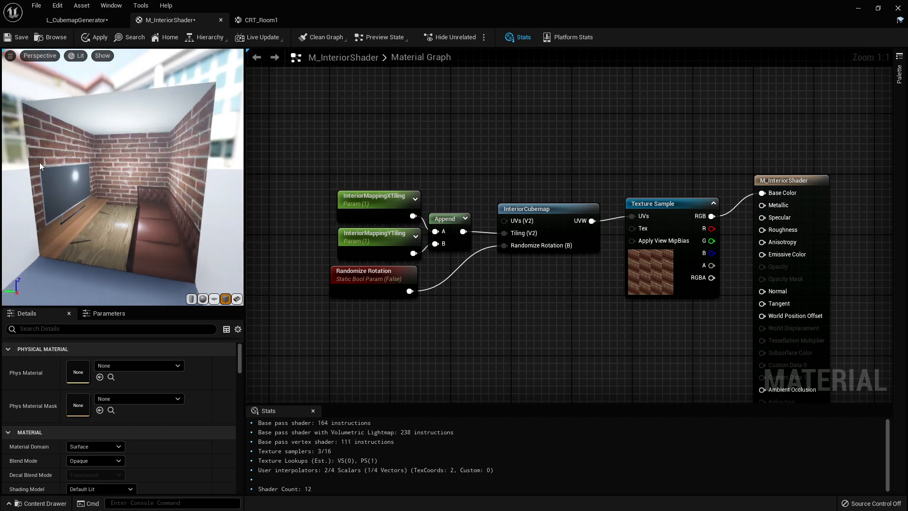
{"action": "left_click_drag", "start_coordinate": [44, 201], "coordinate": [237, 219]}
{"action": "left_click_drag", "start_coordinate": [155, 211], "coordinate": [135, 204]}
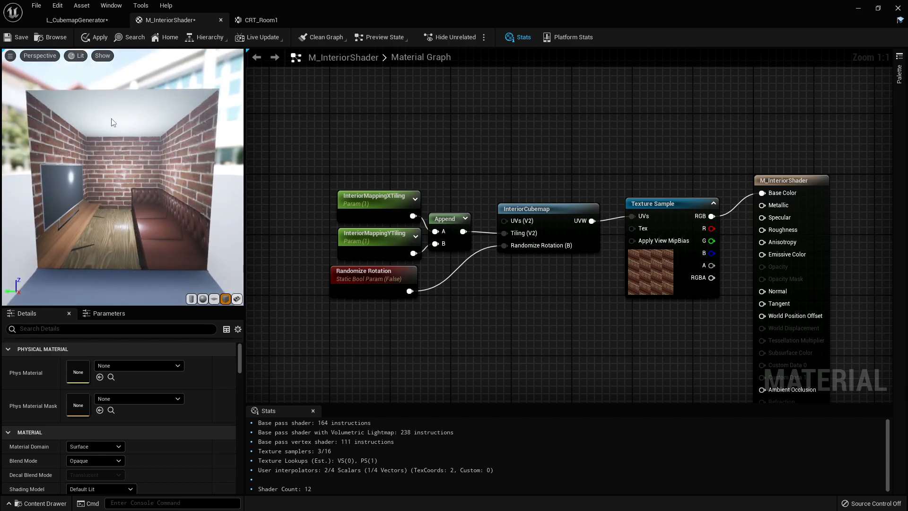
{"action": "left_click_drag", "start_coordinate": [126, 126], "coordinate": [154, 162]}
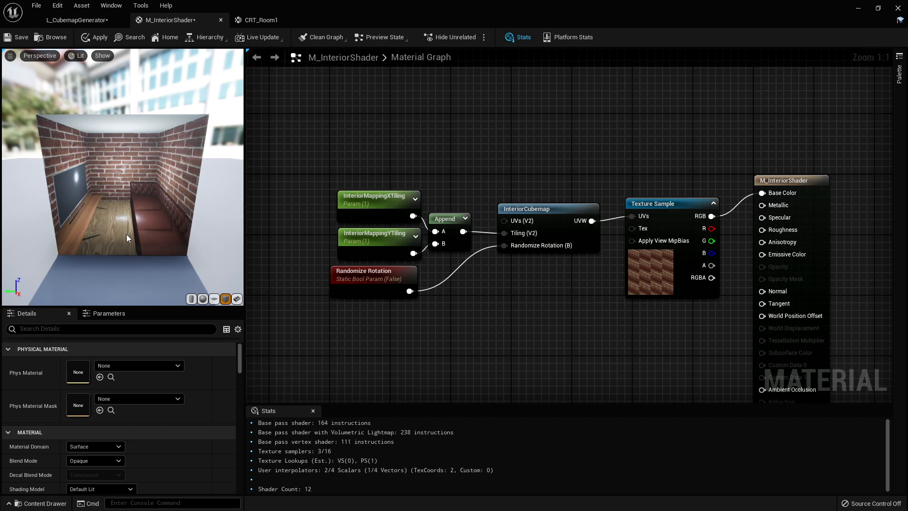
{"action": "left_click_drag", "start_coordinate": [126, 234], "coordinate": [139, 215]}
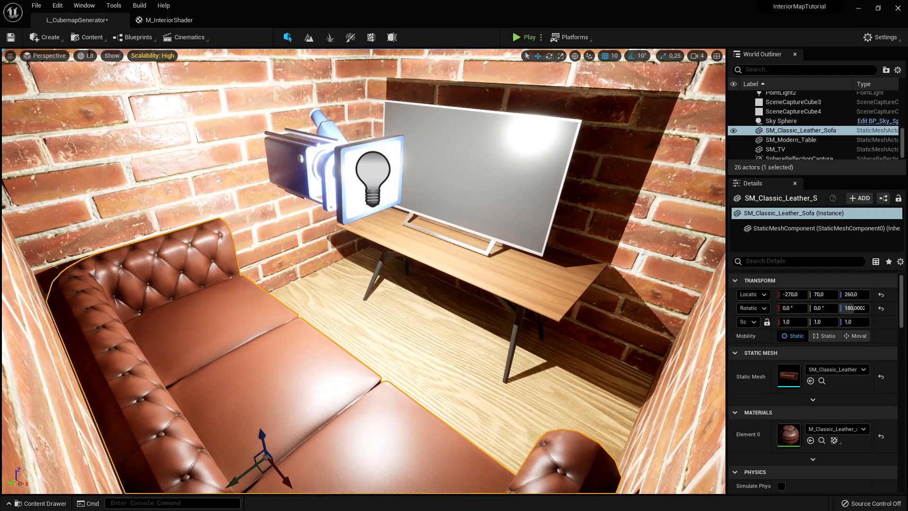
Flatten the SM_Classic_Leather_Sofa in depth by setting its Y scale to 0,05
{"action": "key", "text": "f"}
{"action": "key", "text": "r"}
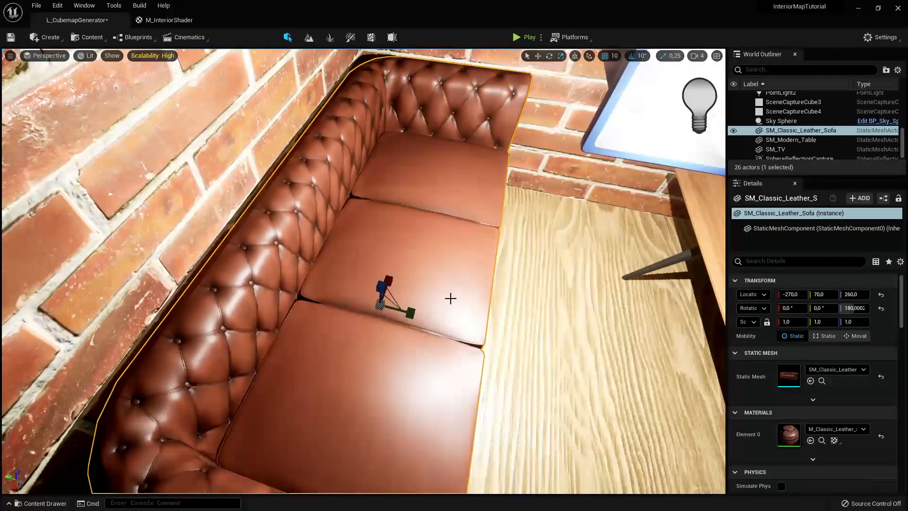
{"action": "mouse_move", "coordinate": [407, 312]}
{"action": "left_mouse_down"}
{"action": "mouse_move", "coordinate": [385, 314]}
{"action": "mouse_move", "coordinate": [410, 314]}
{"action": "left_mouse_up"}
{"action": "mouse_move", "coordinate": [470, 336]}
{"action": "right_mouse_down"}
{"action": "mouse_move", "coordinate": [444, 334]}
{"action": "mouse_move", "coordinate": [456, 336]}
{"action": "right_mouse_up"}
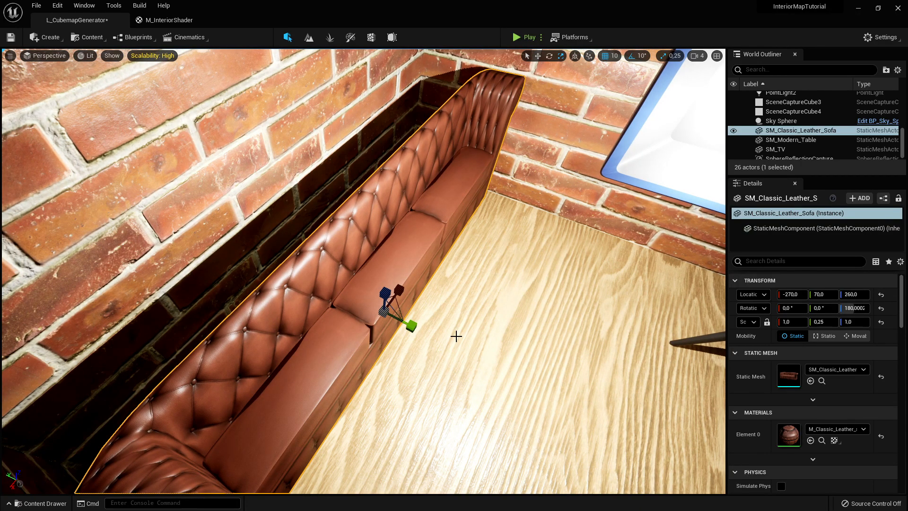
{"action": "left_click", "coordinate": [822, 320]}
{"action": "type", "text": "0,05"}
{"action": "key", "text": "Return"}
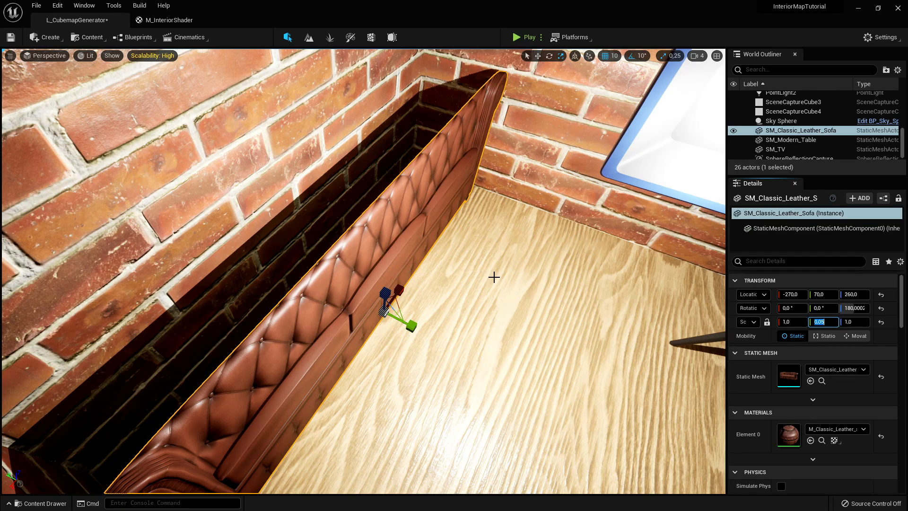
Move the flattened sofa against the brick wall behind it to Y about 126,8, suspending grid snapping for the fine adjustment
{"action": "right_click_drag", "start_coordinate": [429, 299], "coordinate": [492, 300]}
{"action": "key", "text": "w"}
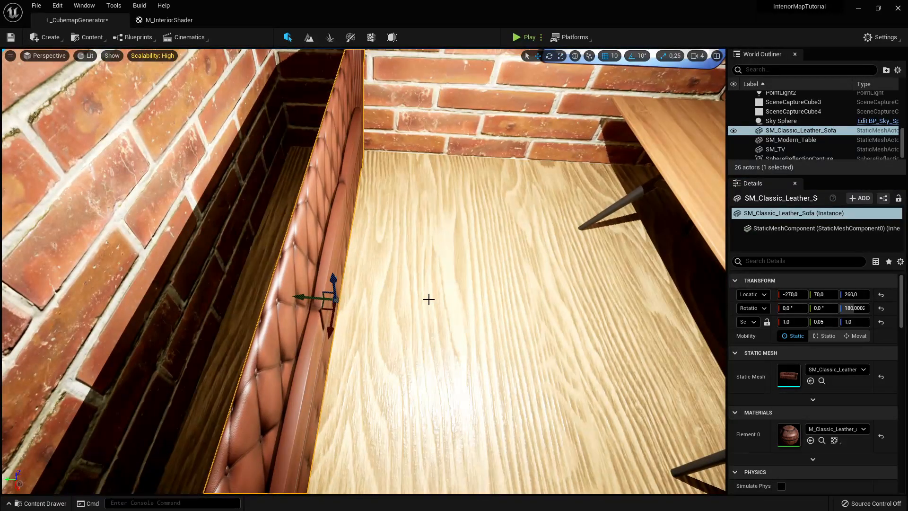
{"action": "left_click_drag", "start_coordinate": [307, 298], "coordinate": [218, 295]}
{"action": "right_click_drag", "start_coordinate": [218, 295], "coordinate": [254, 272]}
{"action": "mouse_move", "coordinate": [335, 279]}
{"action": "left_mouse_down"}
{"action": "mouse_move", "coordinate": [312, 282]}
{"action": "mouse_move", "coordinate": [337, 282]}
{"action": "left_mouse_up"}
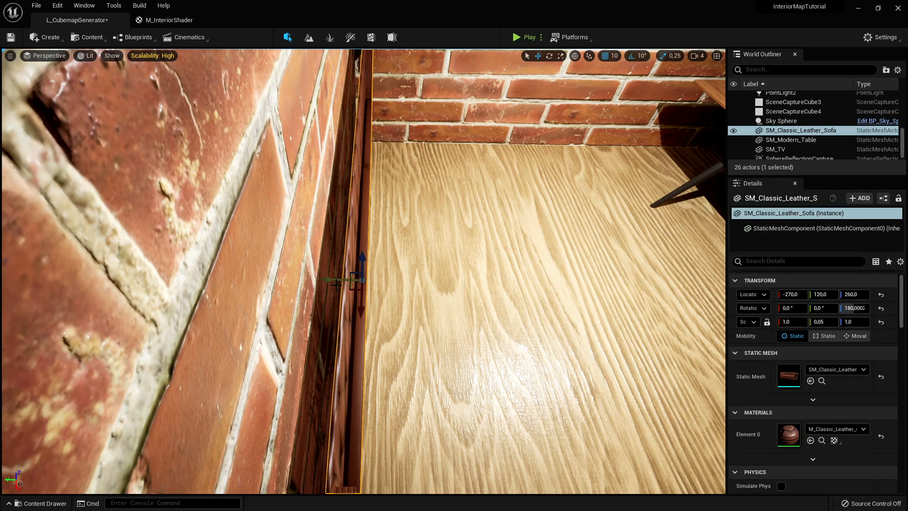
{"action": "left_click", "coordinate": [605, 56]}
{"action": "left_click_drag", "start_coordinate": [334, 279], "coordinate": [323, 285]}
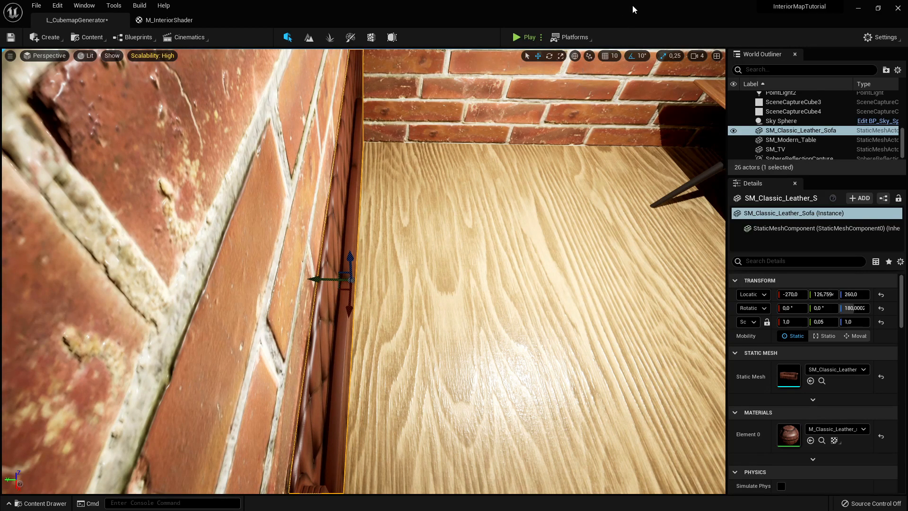
{"action": "left_click", "coordinate": [607, 58]}
Refresh the SceneCaptureCube3 capture and compare the flattened sofa in the M_InteriorShader preview with the room in the level
{"action": "right_click_drag", "start_coordinate": [472, 263], "coordinate": [571, 137]}
{"action": "left_click", "coordinate": [434, 309]}
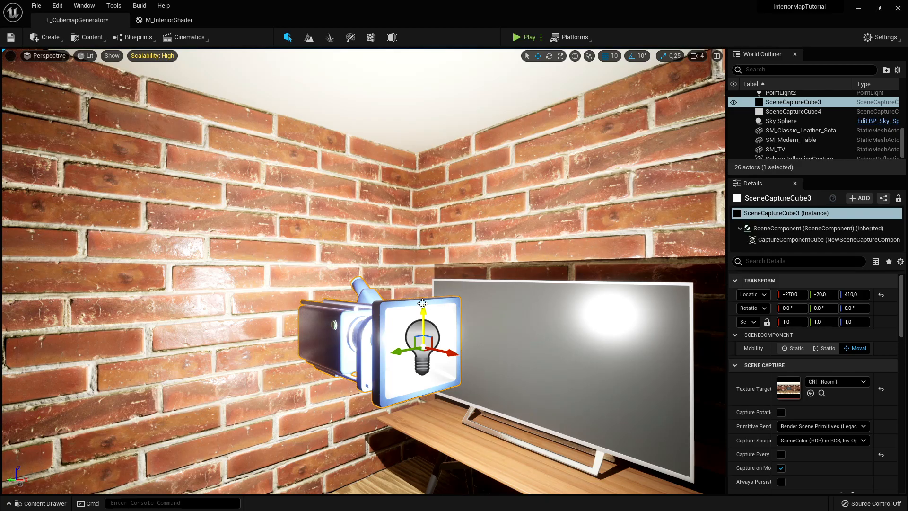
{"action": "right_click_drag", "start_coordinate": [442, 289], "coordinate": [462, 308]}
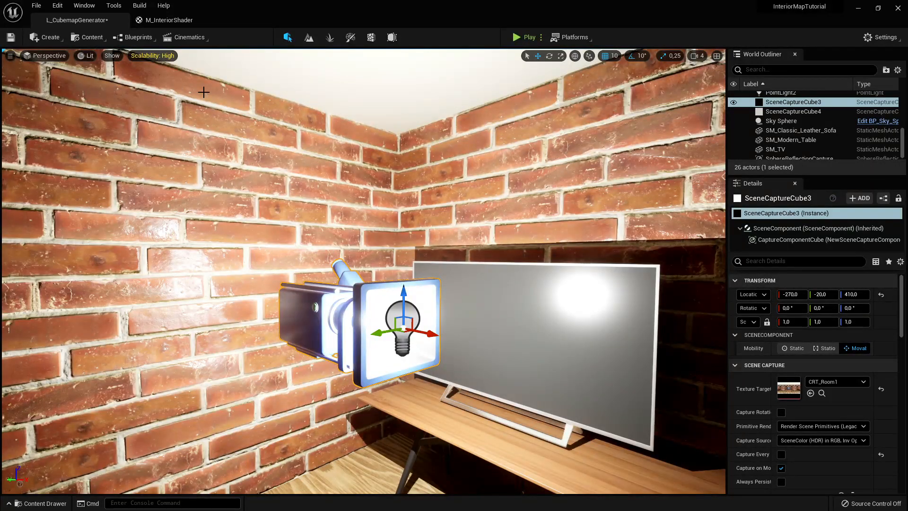
{"action": "left_click", "coordinate": [177, 23]}
{"action": "left_click_drag", "start_coordinate": [185, 231], "coordinate": [69, 225]}
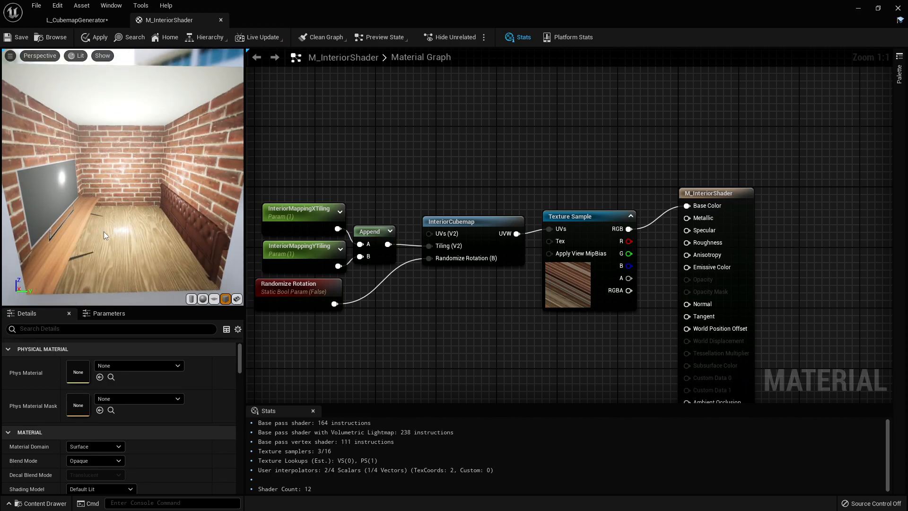
{"action": "left_click", "coordinate": [81, 21]}
{"action": "right_click_drag", "start_coordinate": [341, 356], "coordinate": [290, 299]}
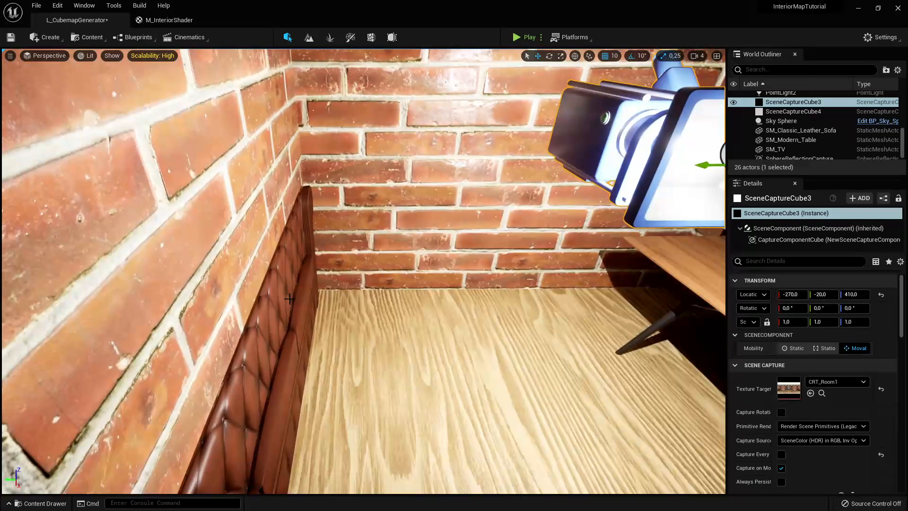
{"action": "key", "text": "f"}
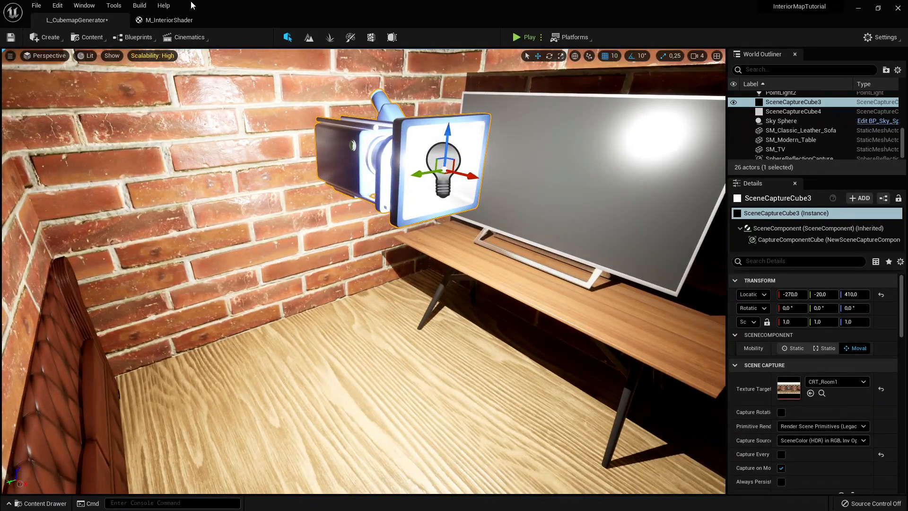
{"action": "left_click", "coordinate": [180, 20]}
{"action": "left_click_drag", "start_coordinate": [47, 216], "coordinate": [95, 62]}
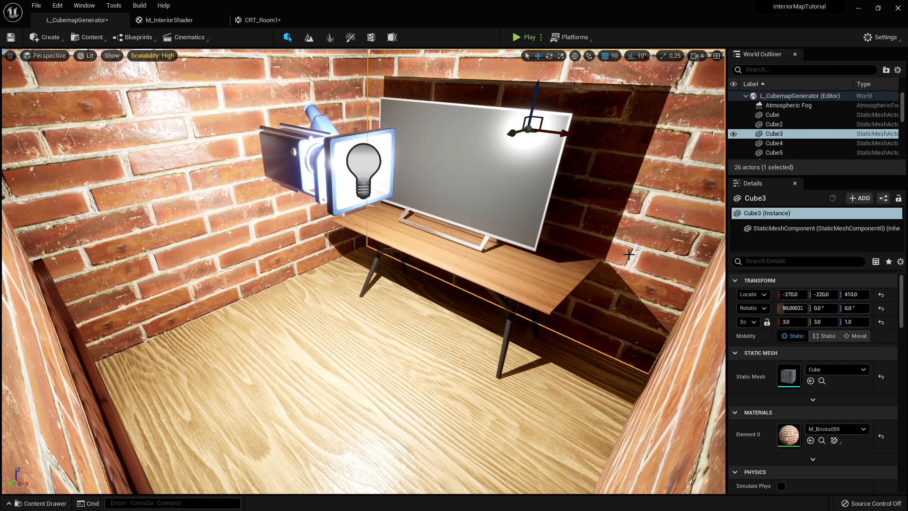
Open the CRT_Room1 cube render target and set its Size X to 512
{"action": "key", "text": "ctrl+space"}
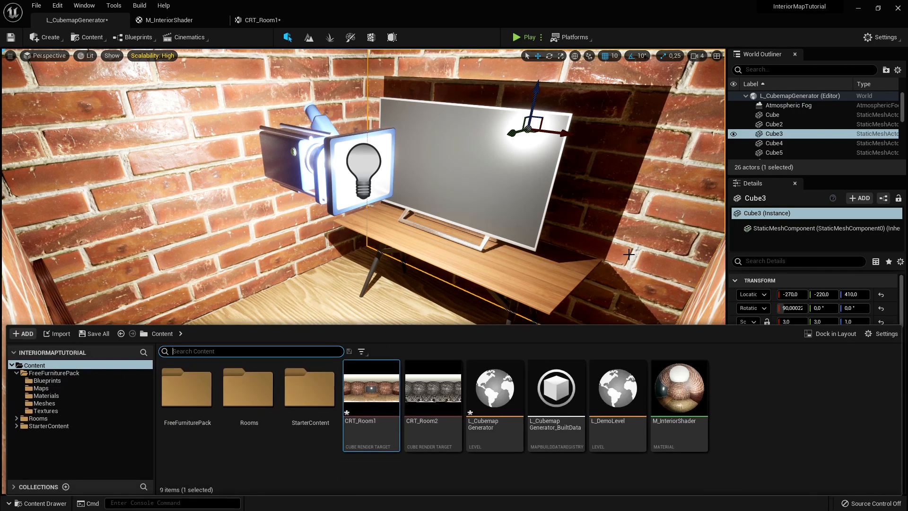
{"action": "left_click", "coordinate": [379, 397]}
{"action": "double_click", "coordinate": [379, 396]}
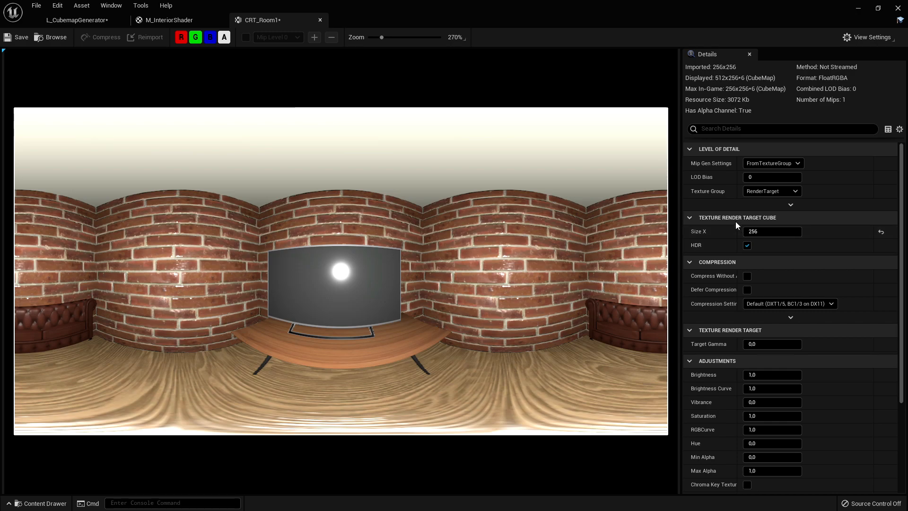
{"action": "left_click", "coordinate": [753, 232]}
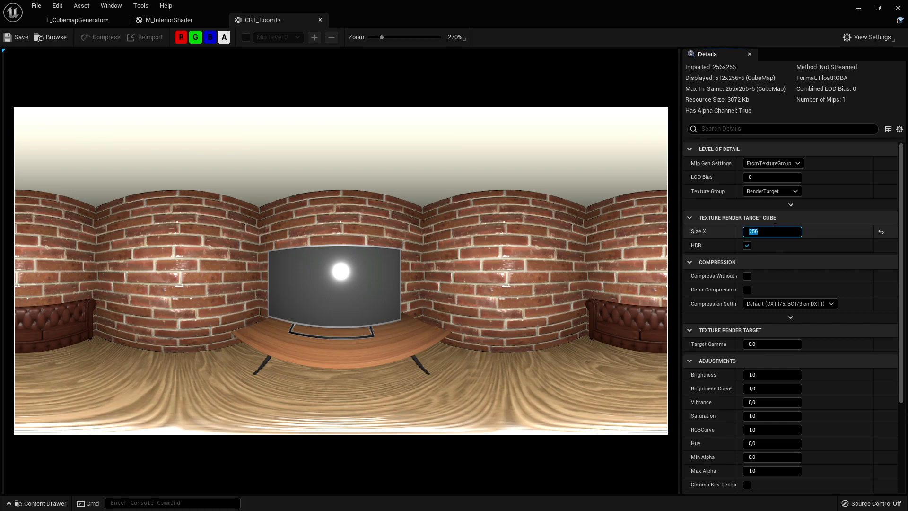
{"action": "type", "text": "512"}
{"action": "key", "text": "Return"}
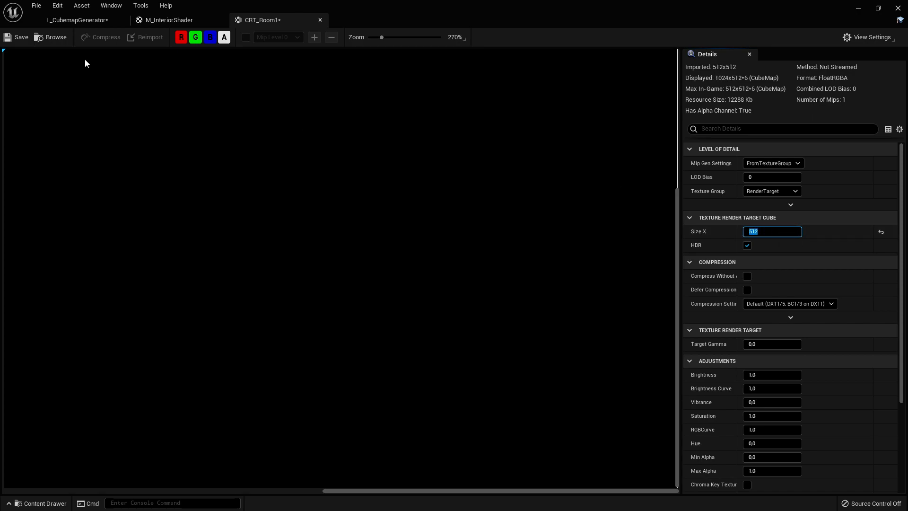
Nudge SceneCaptureCube3 in the level to recapture the room and check the new capture in CRT_Room1
{"action": "left_click", "coordinate": [78, 21]}
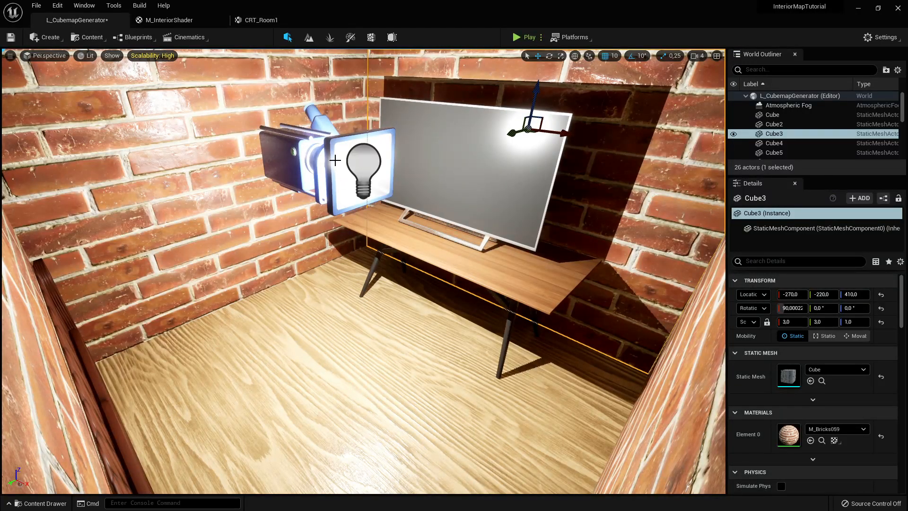
{"action": "left_click", "coordinate": [364, 166]}
{"action": "left_click_drag", "start_coordinate": [365, 140], "coordinate": [365, 148]}
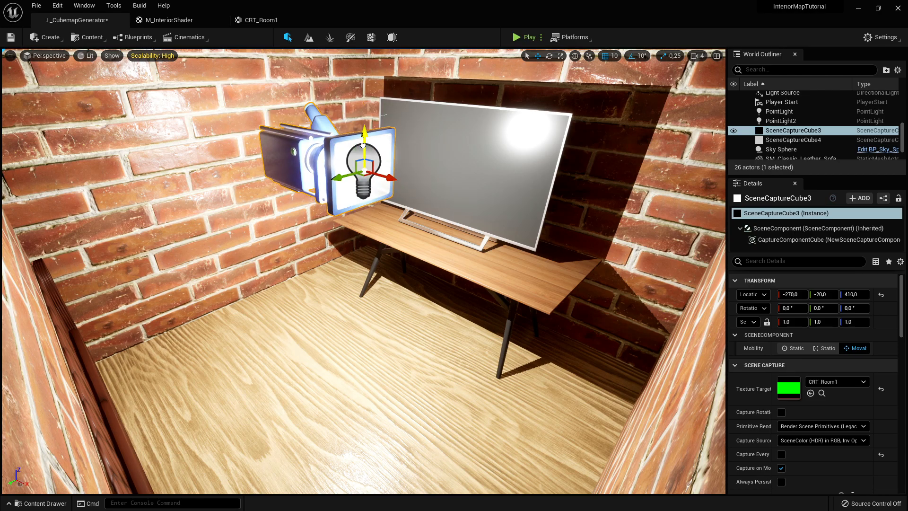
{"action": "key", "text": "ctrl+space"}
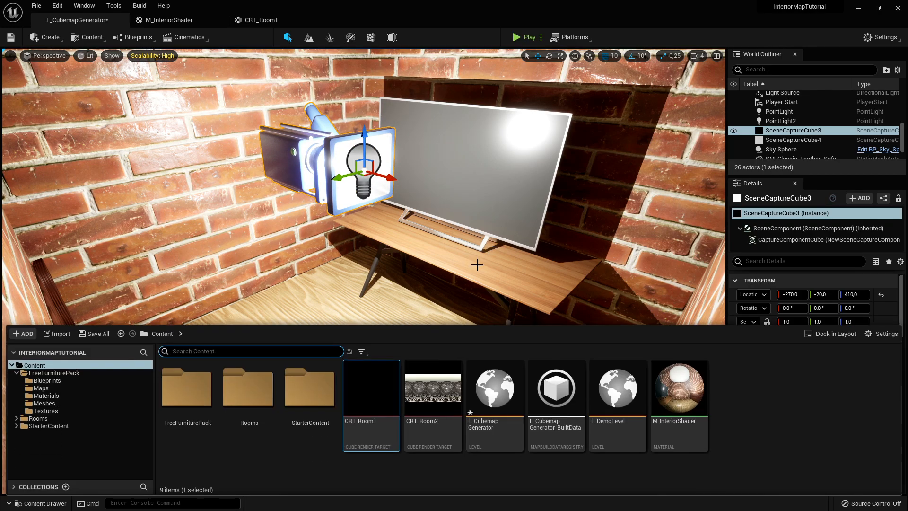
{"action": "double_click", "coordinate": [378, 391]}
{"action": "scroll", "coordinate": [397, 333], "scroll_direction": "down", "scroll_amount": 5}
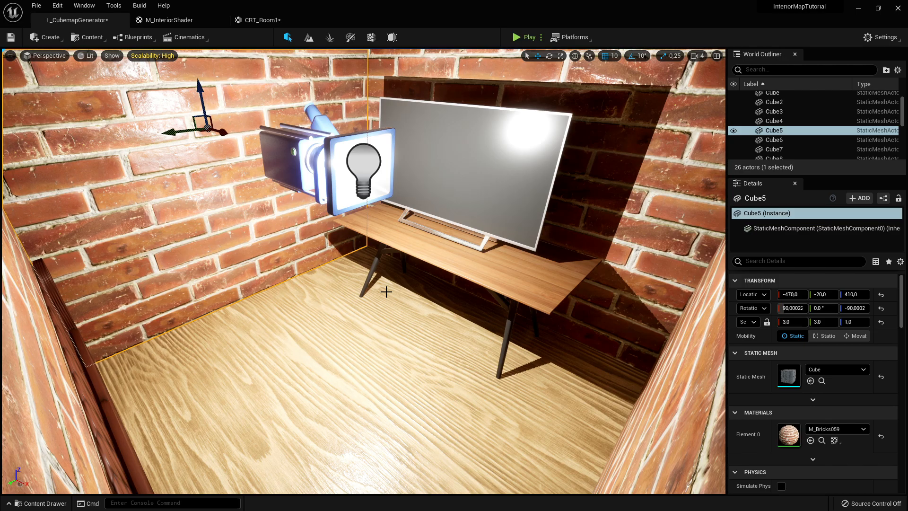
Create a static texture from the CRT_Room1 cube render target in the Content folder
{"action": "key", "text": "ctrl+space"}
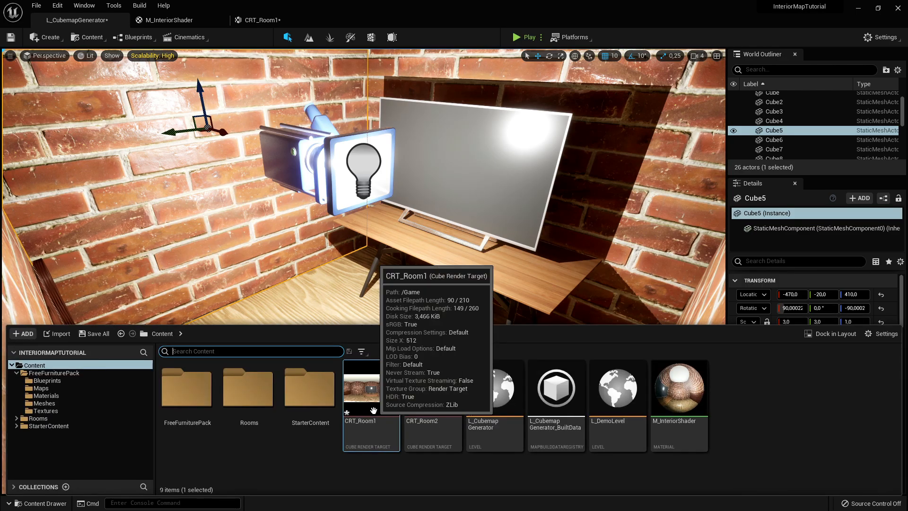
{"action": "right_click", "coordinate": [362, 398]}
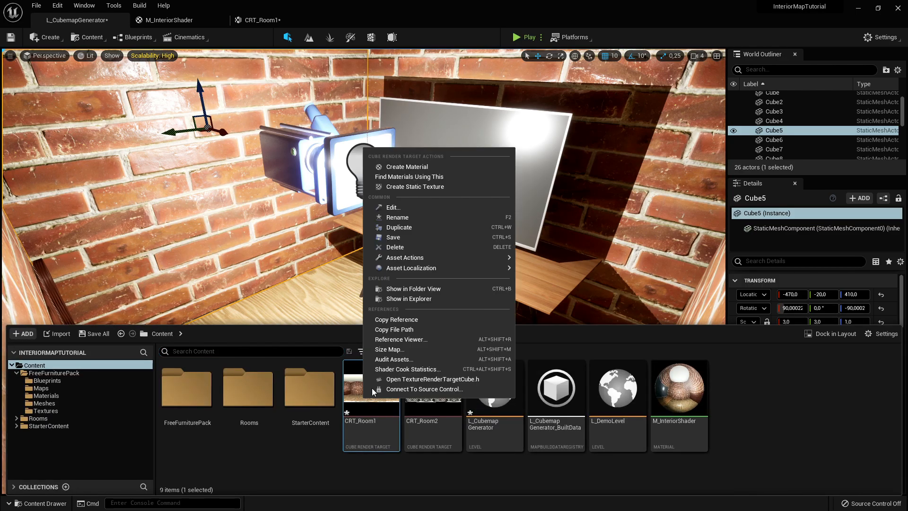
{"action": "left_click", "coordinate": [426, 188]}
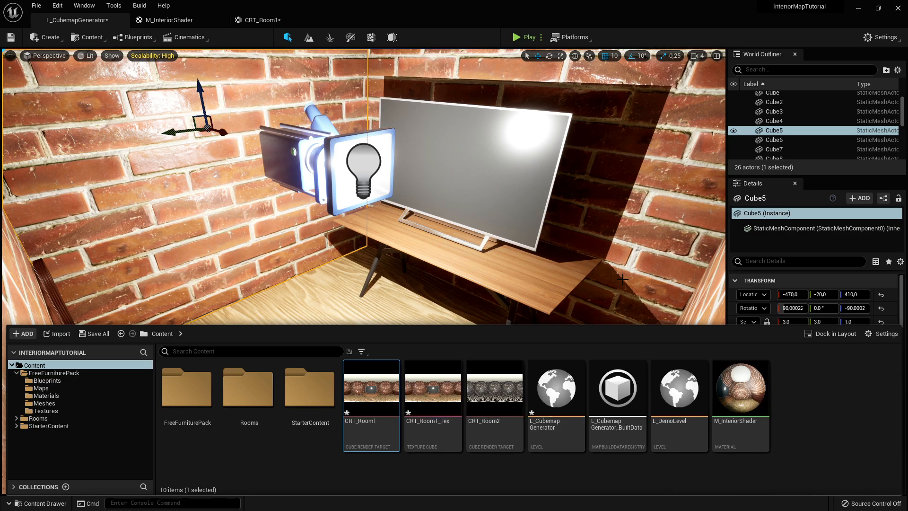
Rename the new static texture cube to STC_Room1_Tex and save it
{"action": "right_click", "coordinate": [433, 385]}
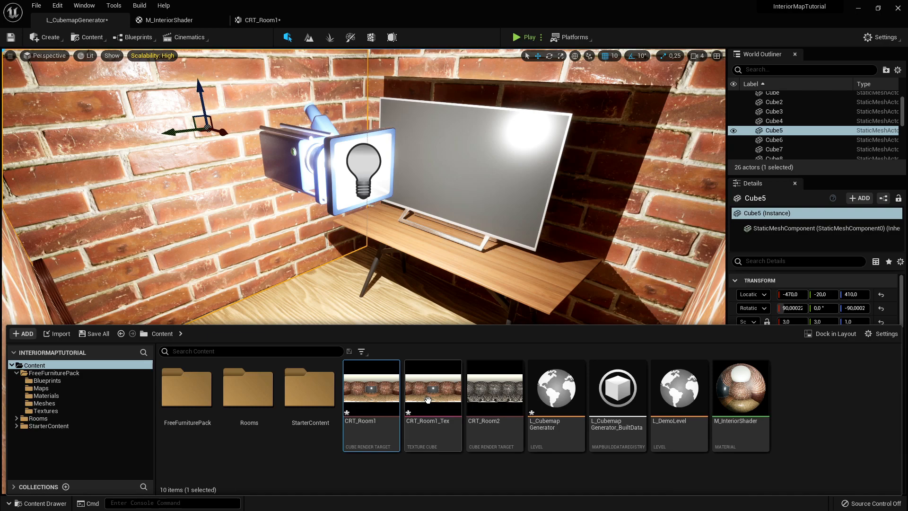
{"action": "left_click", "coordinate": [468, 218]}
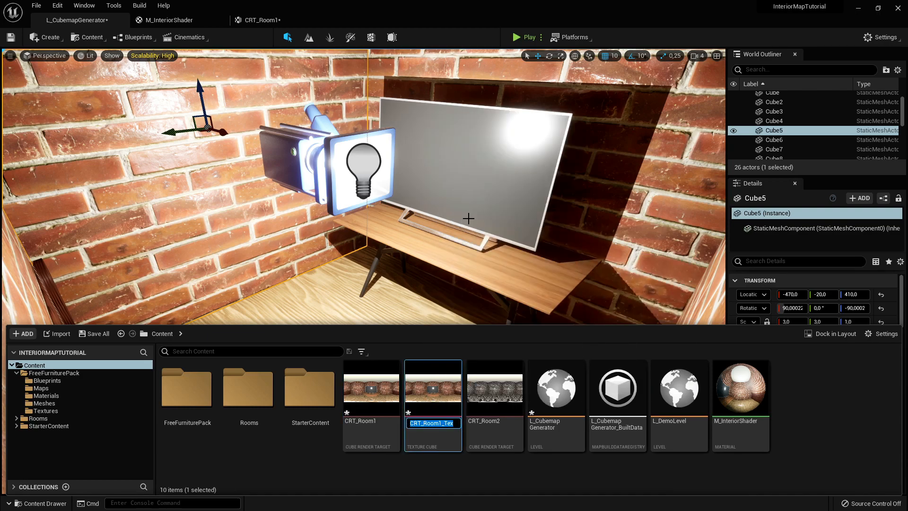
{"action": "key", "text": "End"}
{"action": "key", "text": "Home"}
{"action": "key", "text": "Delete"}
{"action": "type", "text": "S"}
{"action": "key", "text": "BackSpace"}
{"action": "type", "text": "C"}
{"action": "key", "text": "ctrl+s"}
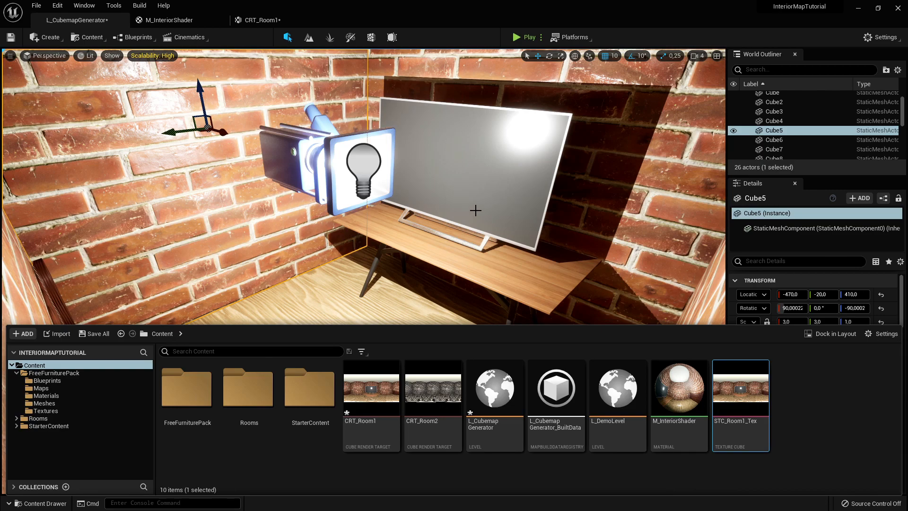
Delete the STC_Room1_Tex texture cube and create a fresh static texture from the CRT_Room1 render target
{"action": "right_click", "coordinate": [757, 389]}
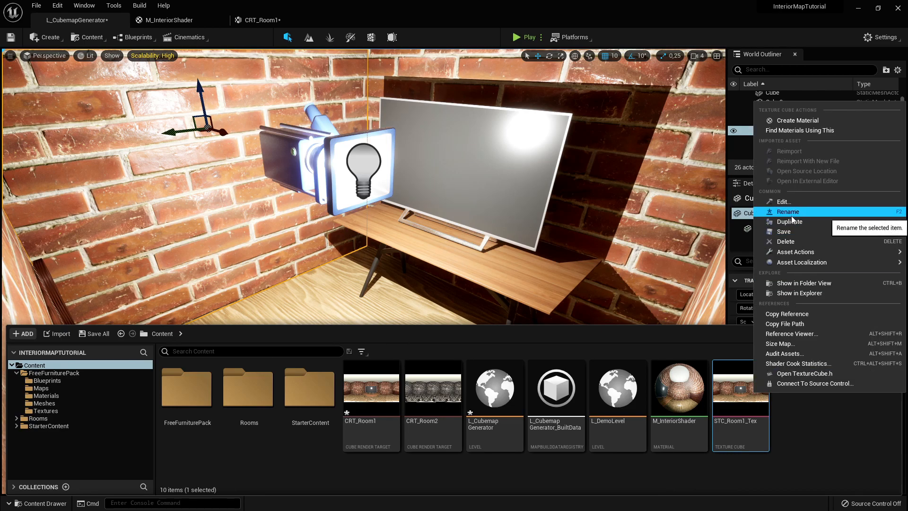
{"action": "left_click", "coordinate": [784, 241]}
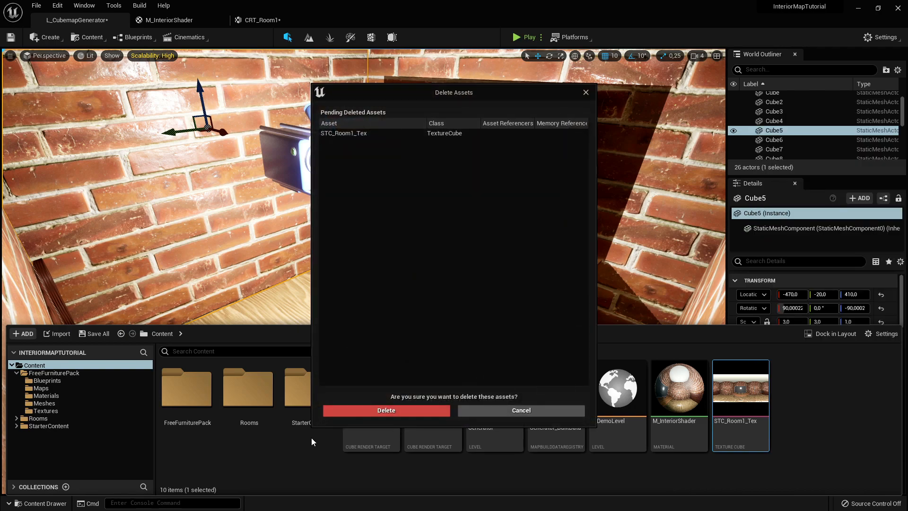
{"action": "left_click", "coordinate": [365, 410]}
{"action": "right_click", "coordinate": [363, 409]}
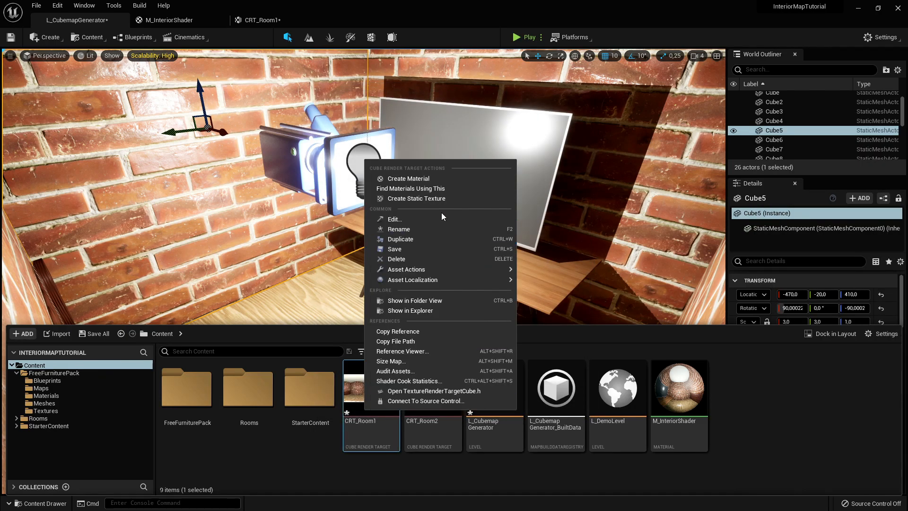
{"action": "left_click", "coordinate": [412, 198]}
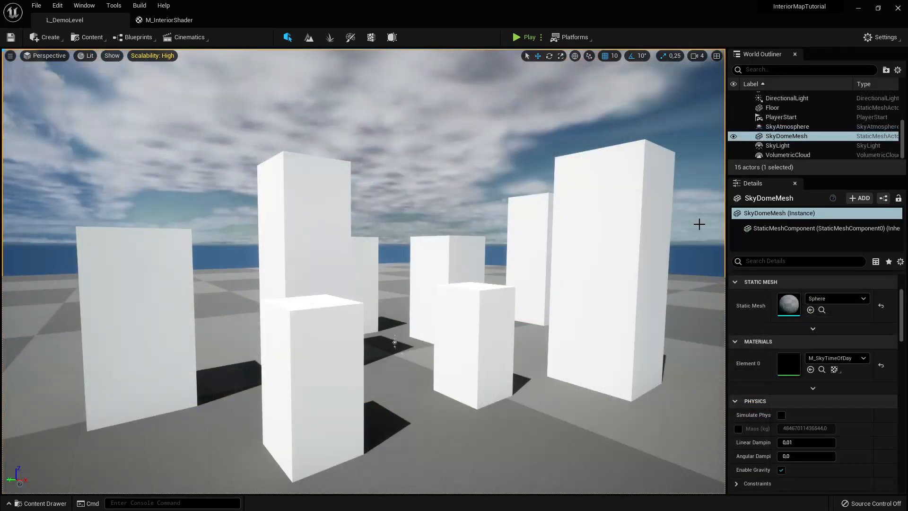
Inspect the white building cubes in L_DemoLevel and the room cube textures stored in the Cubemaps/StaticTextures folder
{"action": "left_click", "coordinate": [451, 341]}
{"action": "left_click", "coordinate": [318, 246]}
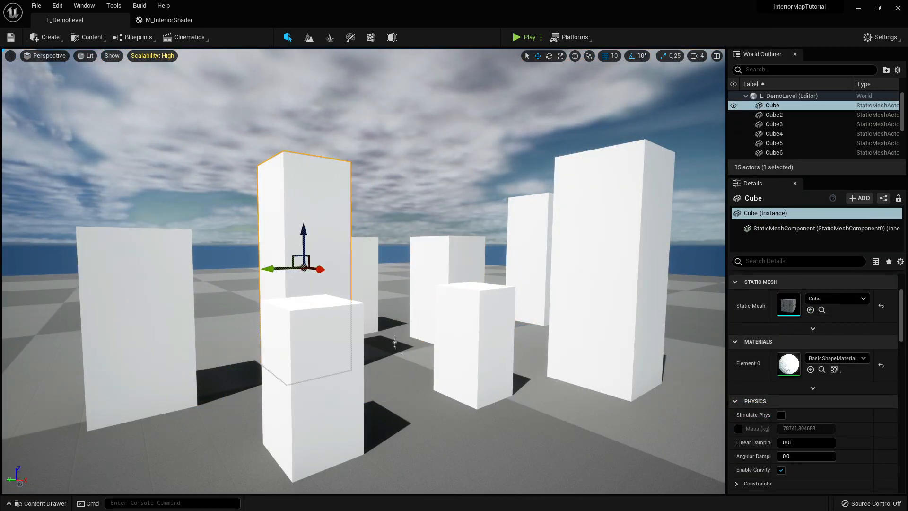
{"action": "left_click", "coordinate": [335, 354]}
{"action": "left_click", "coordinate": [366, 271]}
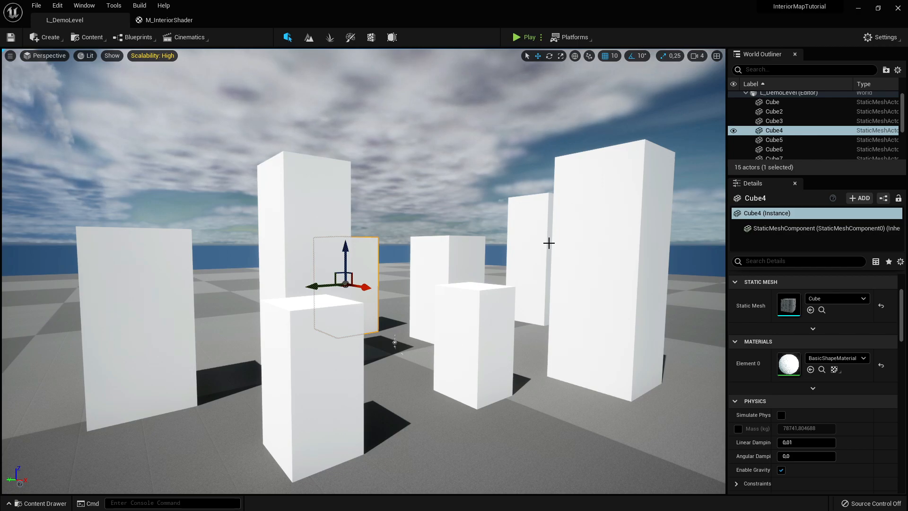
{"action": "key", "text": "ctrl+space"}
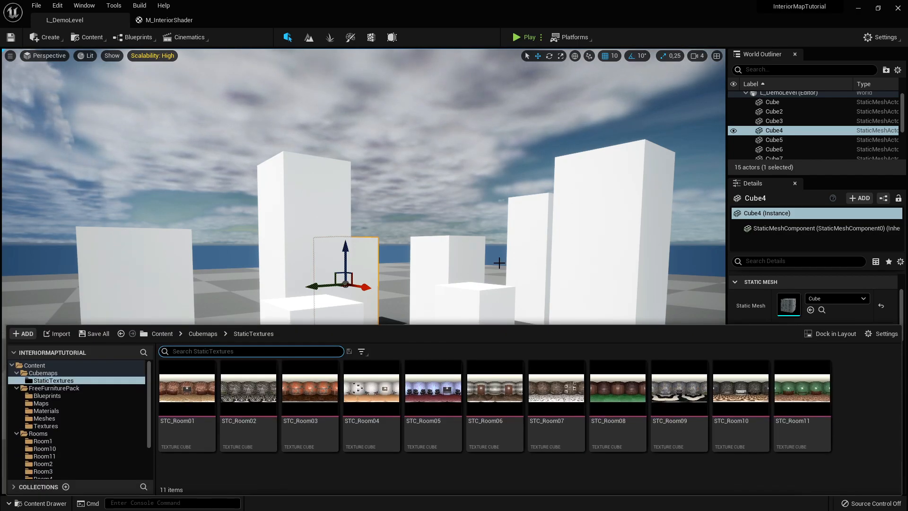
{"action": "left_click", "coordinate": [160, 334]}
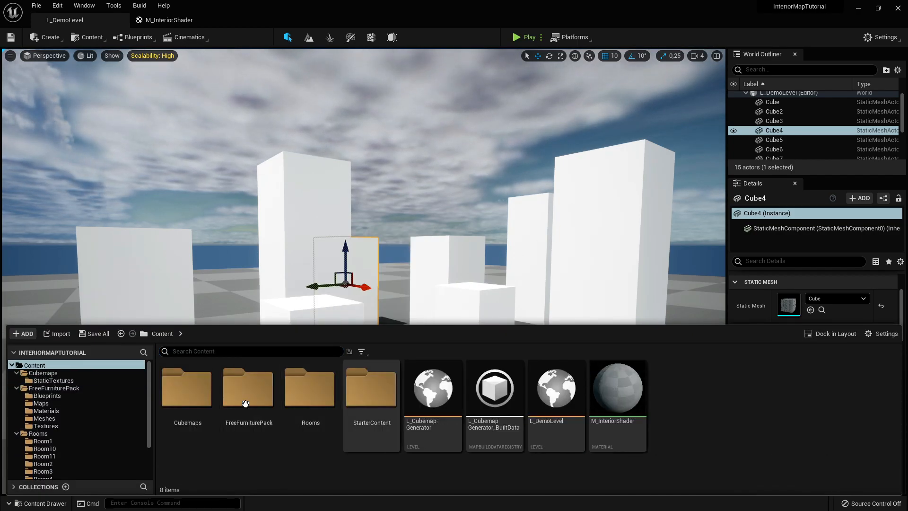
{"action": "double_click", "coordinate": [202, 399]}
{"action": "double_click", "coordinate": [203, 398]}
{"action": "left_click_drag", "start_coordinate": [194, 402], "coordinate": [198, 404]}
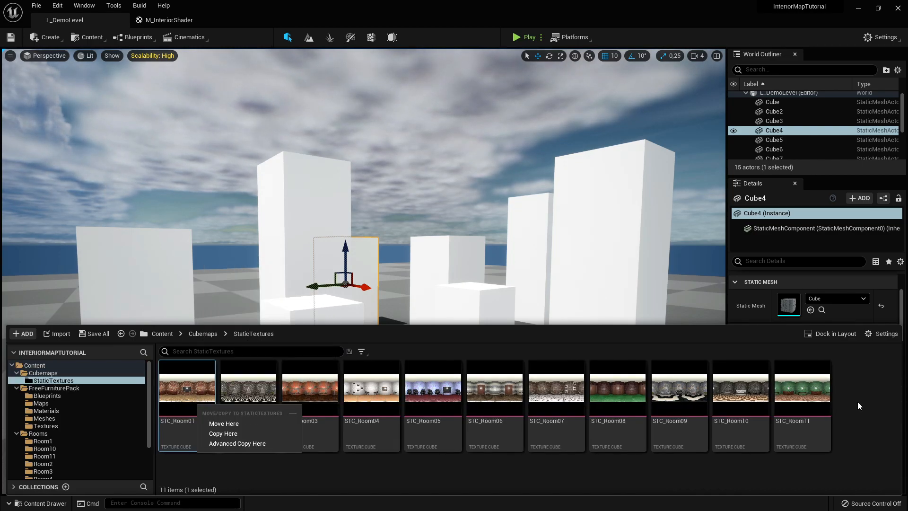
{"action": "left_click", "coordinate": [861, 404]}
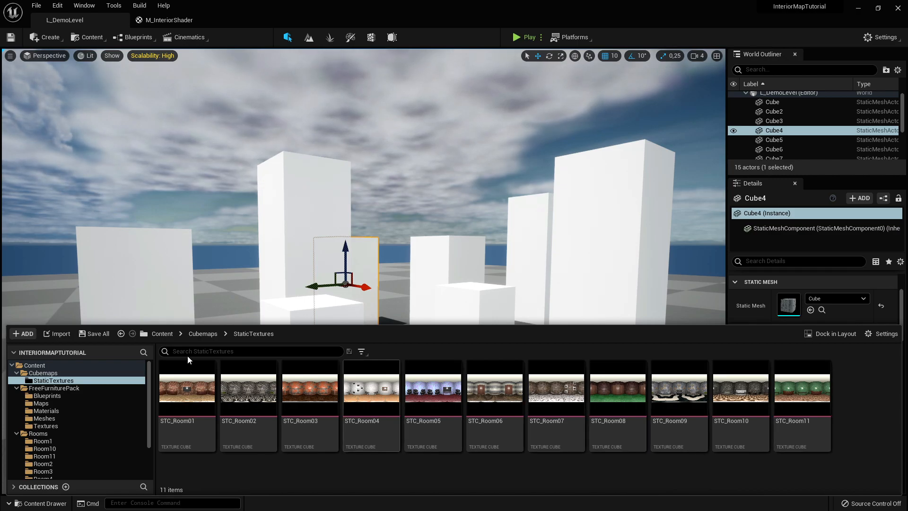
Create a Material Function named MF_NoiseBlend in the Content folder
{"action": "left_click", "coordinate": [162, 333]}
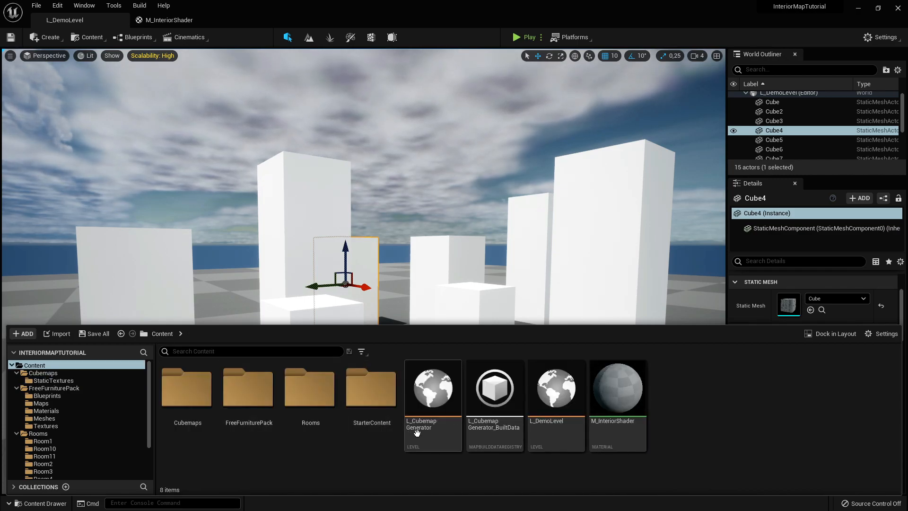
{"action": "right_click", "coordinate": [676, 406]}
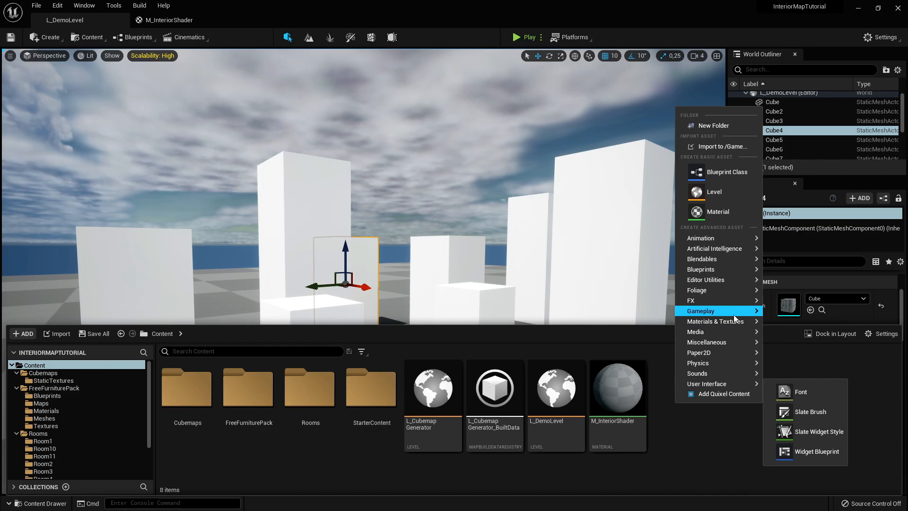
{"action": "mouse_move", "coordinate": [729, 319]}
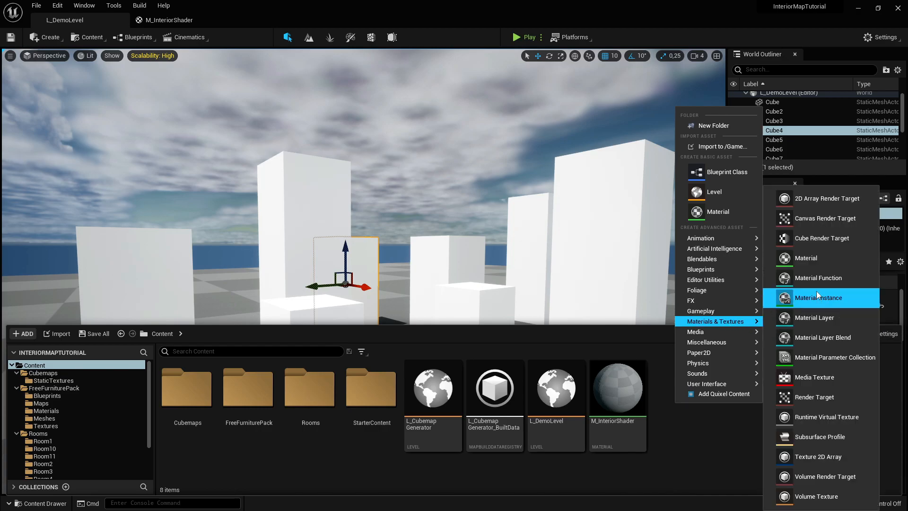
{"action": "left_click", "coordinate": [813, 278]}
{"action": "key", "text": "BackSpace"}
{"action": "type", "text": "MF_NoiseBlend"}
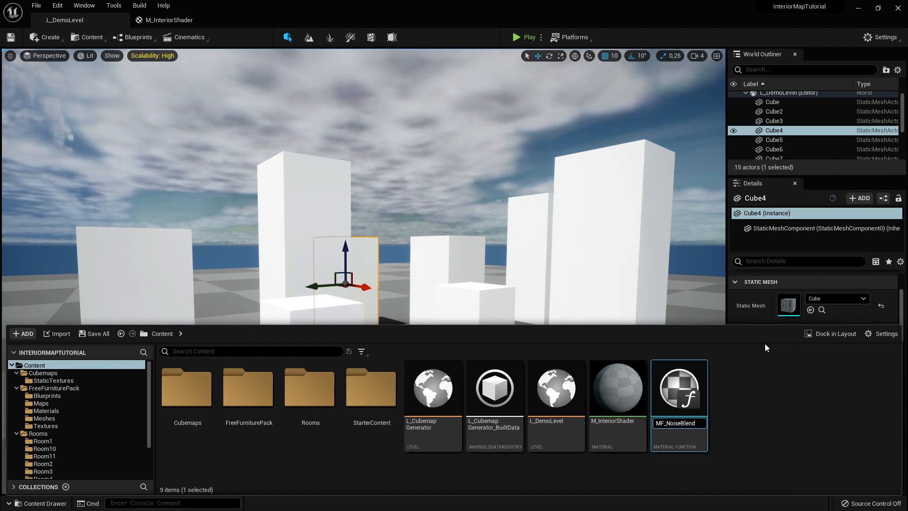
{"action": "key", "text": "Return"}
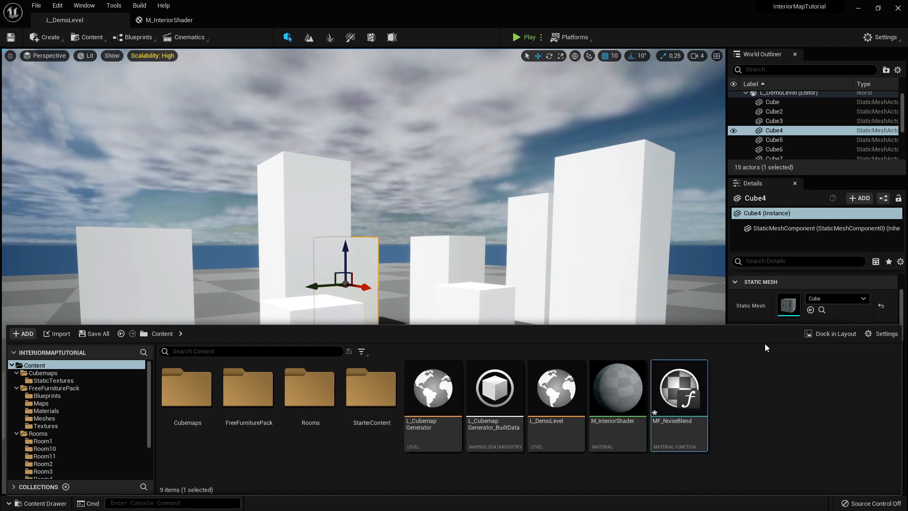
Open MF_NoiseBlend as a docked tab and feed the R channel of a noise Texture Sample into Output Result
{"action": "double_click", "coordinate": [677, 400]}
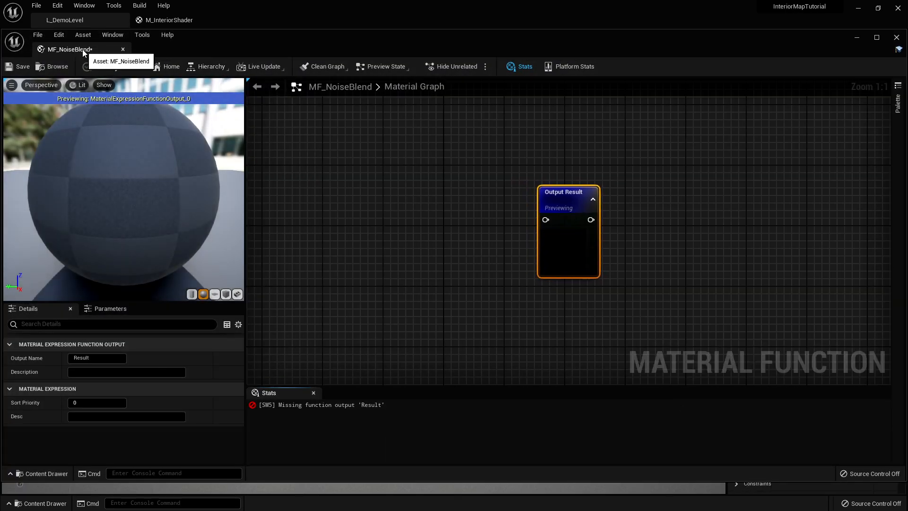
{"action": "left_click_drag", "start_coordinate": [78, 49], "coordinate": [269, 24]}
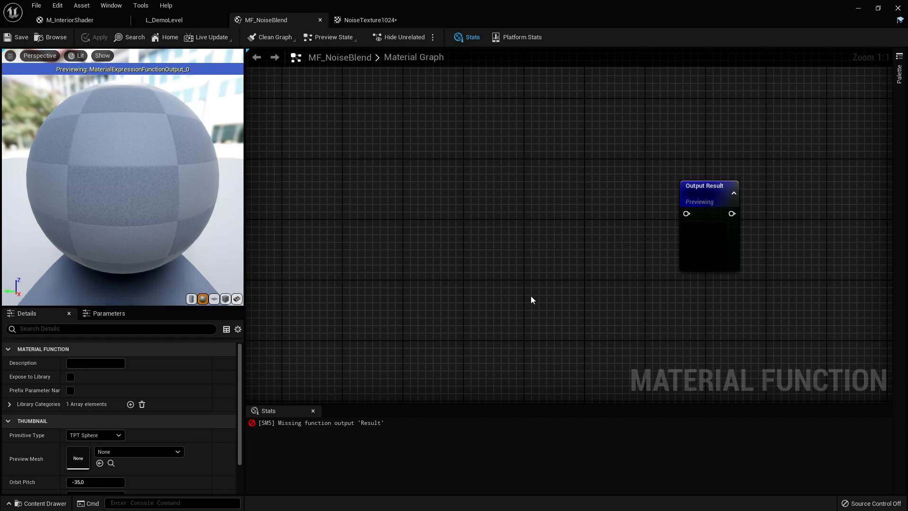
{"action": "key", "text": "ctrl+space"}
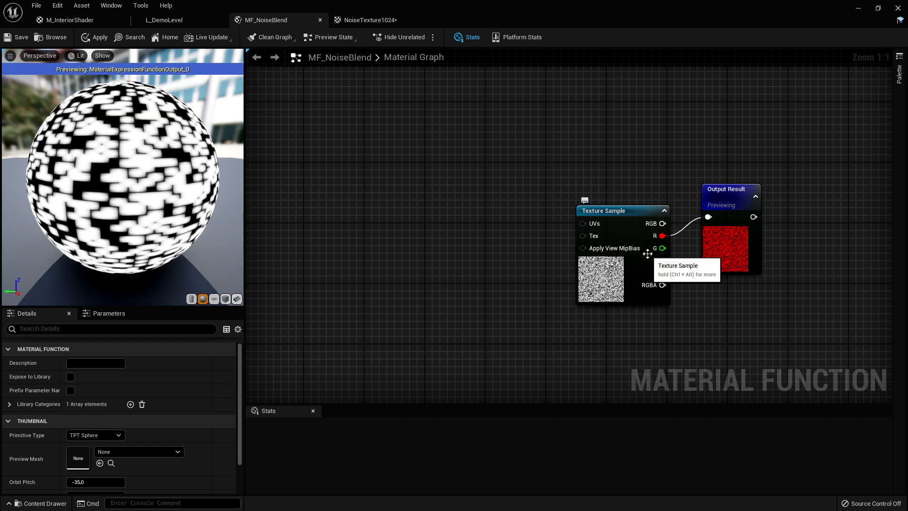
Add a TextureCoordinate node and route it through a Divide node into the Texture Sample's UVs
{"action": "right_click", "coordinate": [288, 231]}
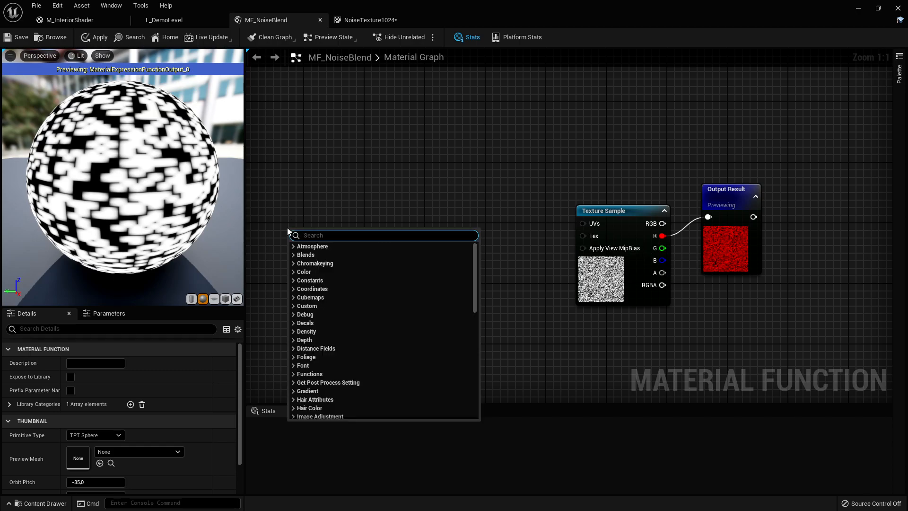
{"action": "type", "text": "Texture"}
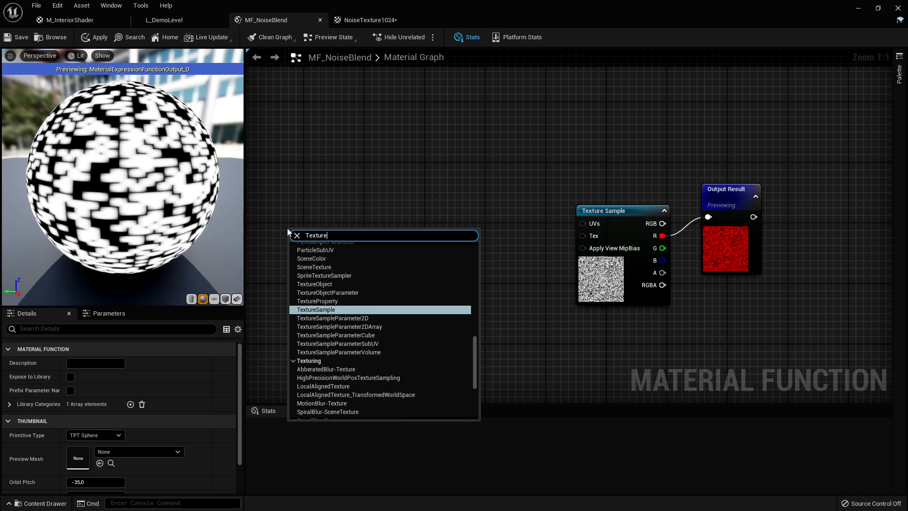
{"action": "type", "text": " coord"}
{"action": "key", "text": "Return"}
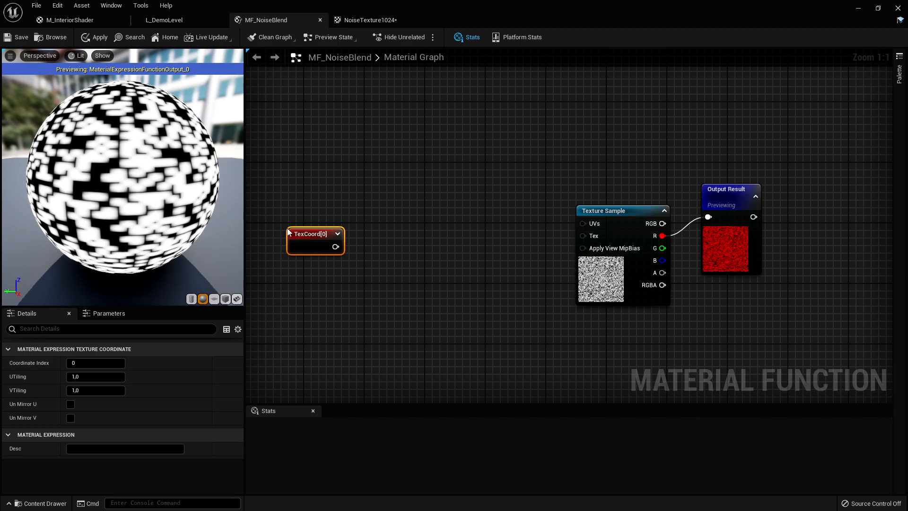
{"action": "left_click_drag", "start_coordinate": [336, 246], "coordinate": [443, 257]}
{"action": "type", "text": "Divide"}
{"action": "key", "text": "Return"}
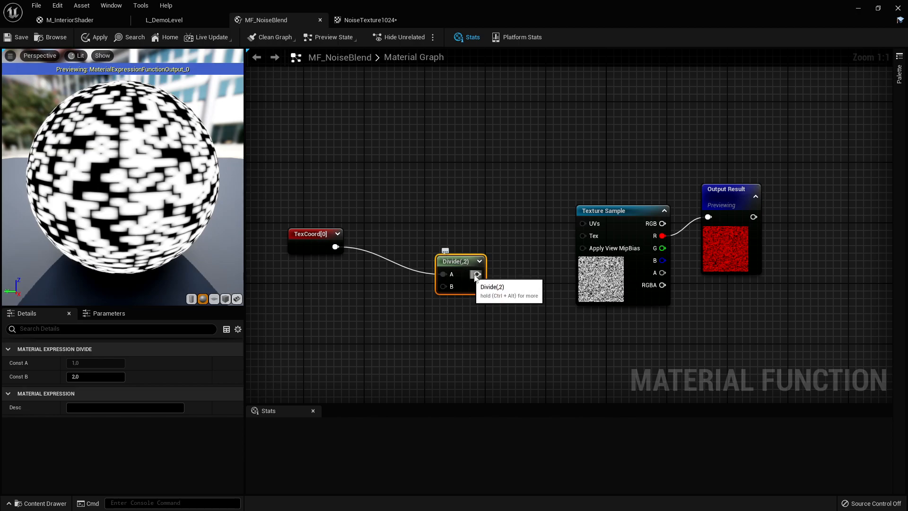
{"action": "left_click_drag", "start_coordinate": [477, 274], "coordinate": [583, 224]}
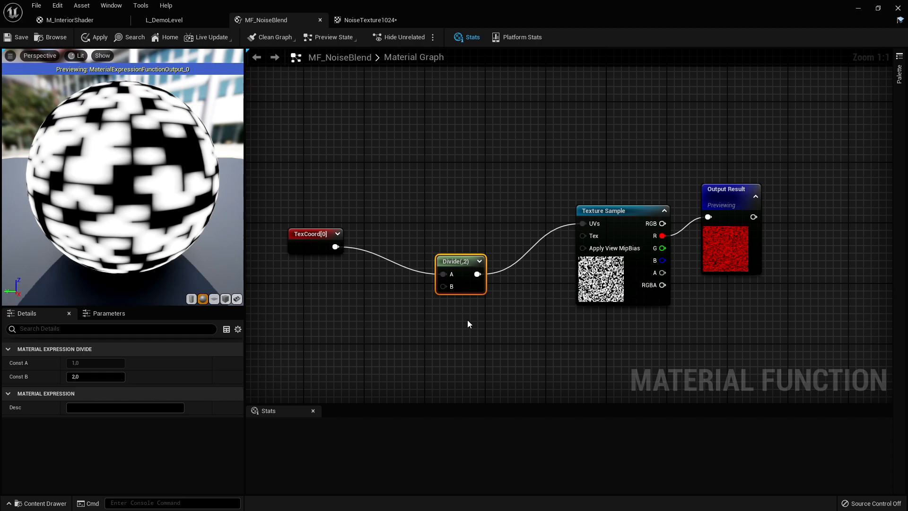
Set the Divide node's Const B to 128
{"action": "left_click", "coordinate": [96, 376]}
{"action": "type", "text": "1"}
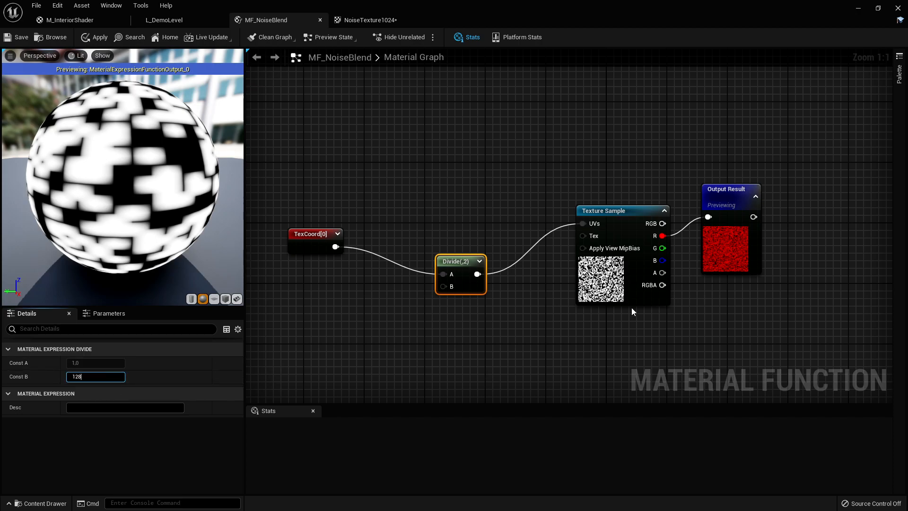
{"action": "type", "text": "28"}
{"action": "key", "text": "Return"}
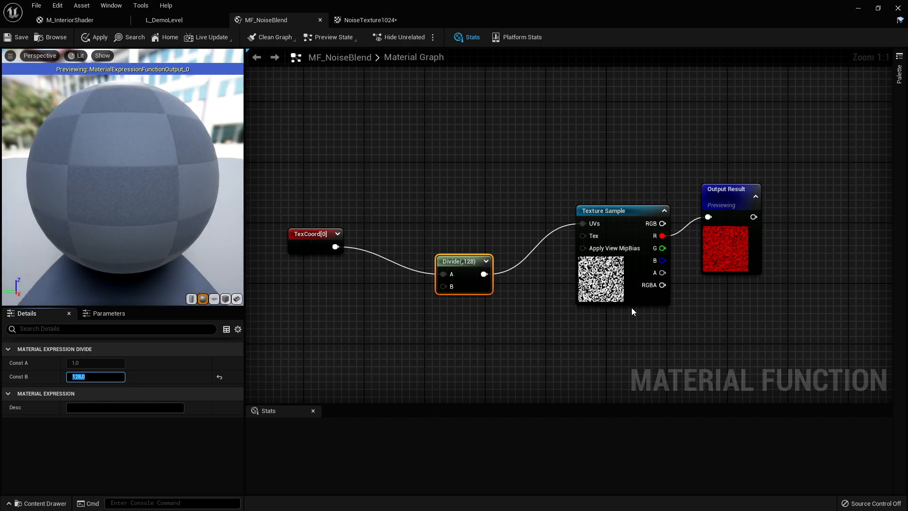
{"action": "left_click", "coordinate": [482, 314]}
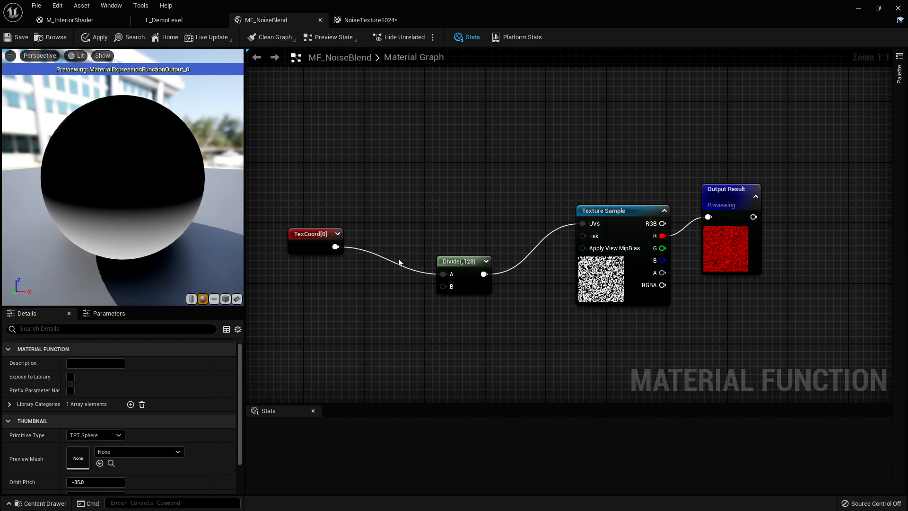
Insert a Multiply node between the TexCoord node and the Divide node's A input
{"action": "left_click_drag", "start_coordinate": [335, 247], "coordinate": [371, 302]}
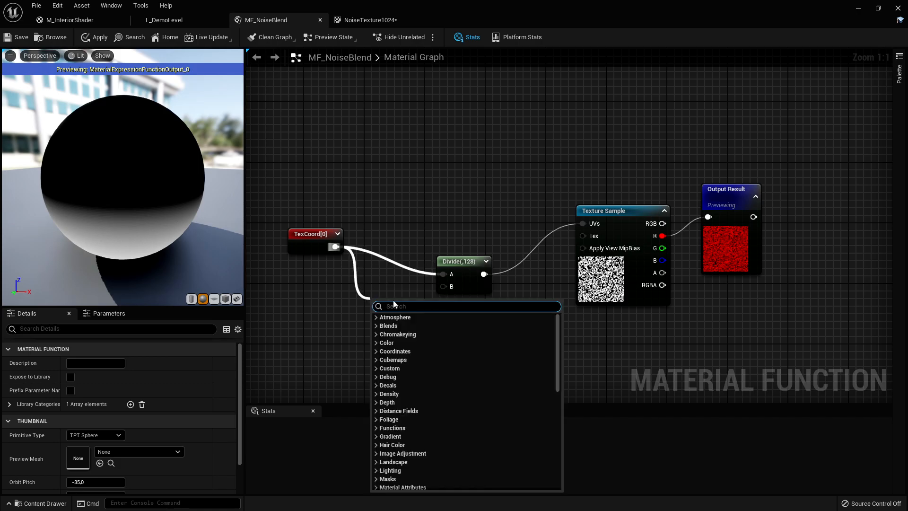
{"action": "type", "text": "multiply"}
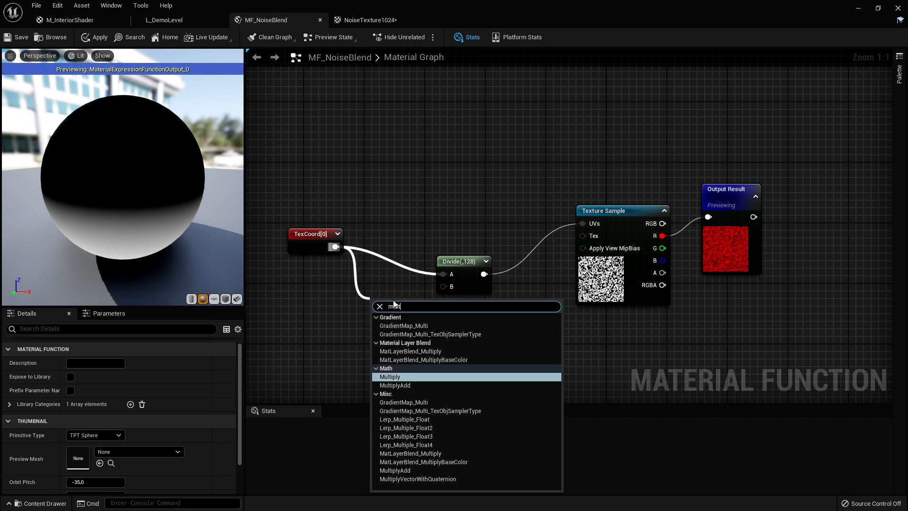
{"action": "key", "text": "Return"}
{"action": "left_click_drag", "start_coordinate": [416, 317], "coordinate": [447, 274]}
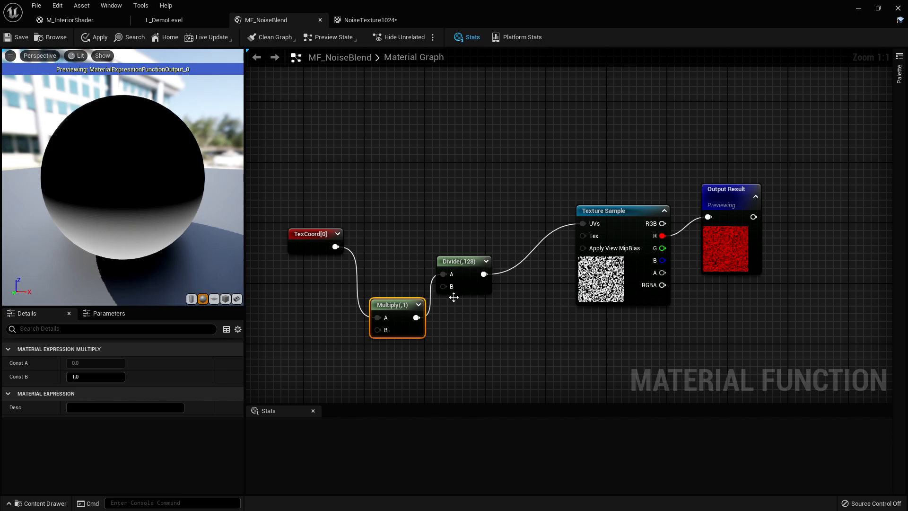
Line up the TexCoord, Multiply and Divide nodes in a row beside the Texture Sample
{"action": "left_click_drag", "start_coordinate": [424, 299], "coordinate": [410, 230]}
{"action": "left_click_drag", "start_coordinate": [474, 261], "coordinate": [484, 237]}
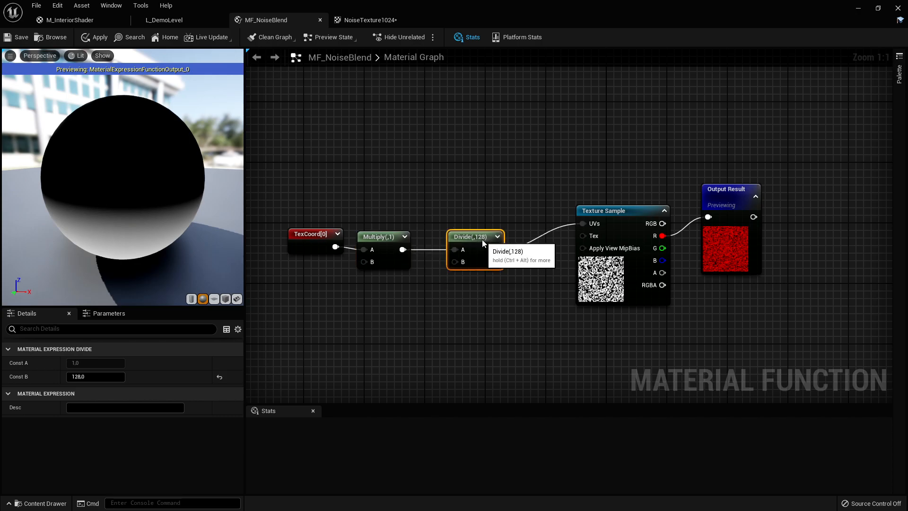
{"action": "left_click_drag", "start_coordinate": [497, 312], "coordinate": [312, 205]}
{"action": "left_click_drag", "start_coordinate": [479, 238], "coordinate": [525, 208]}
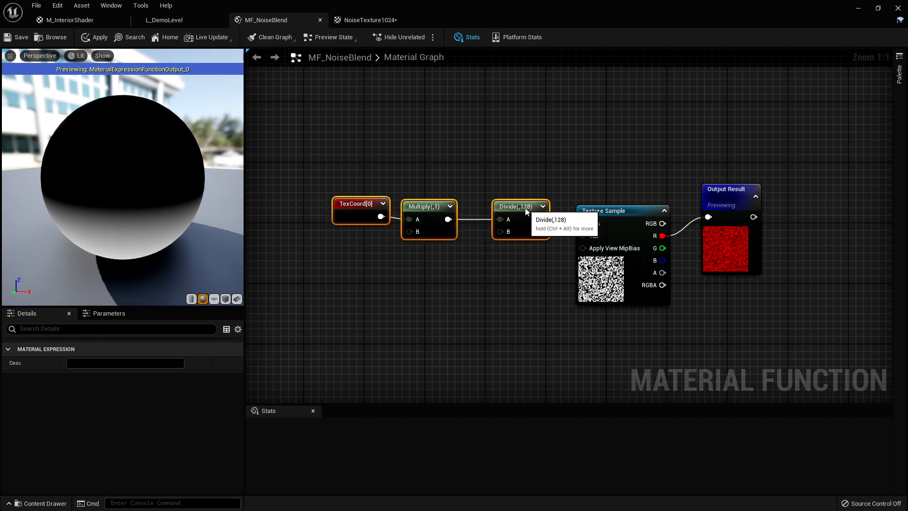
{"action": "left_click", "coordinate": [497, 287]}
Add a FunctionInput node below the TexCoord node in the MF_NoiseBlend graph
{"action": "right_click_drag", "start_coordinate": [498, 286], "coordinate": [532, 276]}
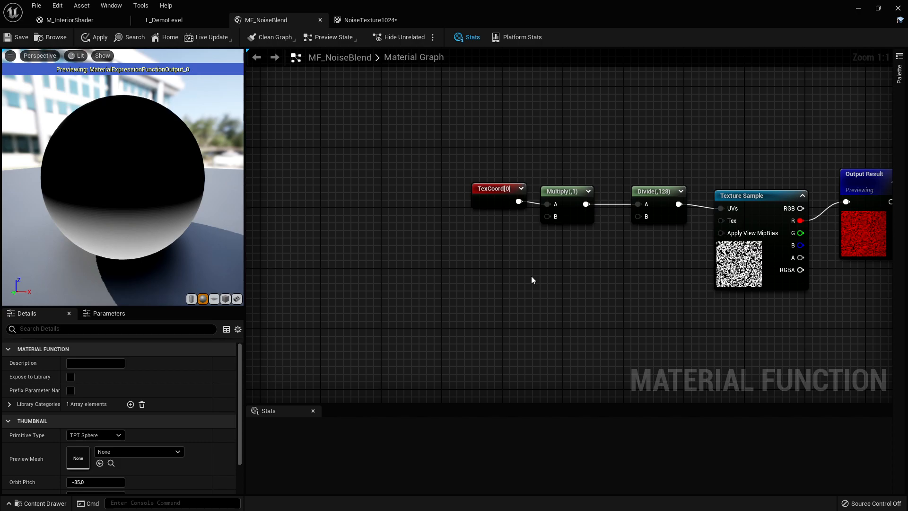
{"action": "right_click", "coordinate": [456, 245]}
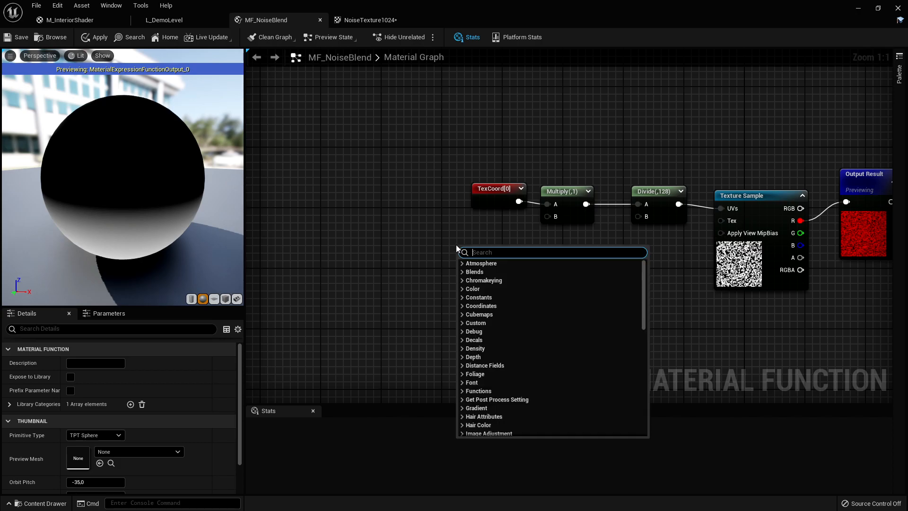
{"action": "type", "text": "function"}
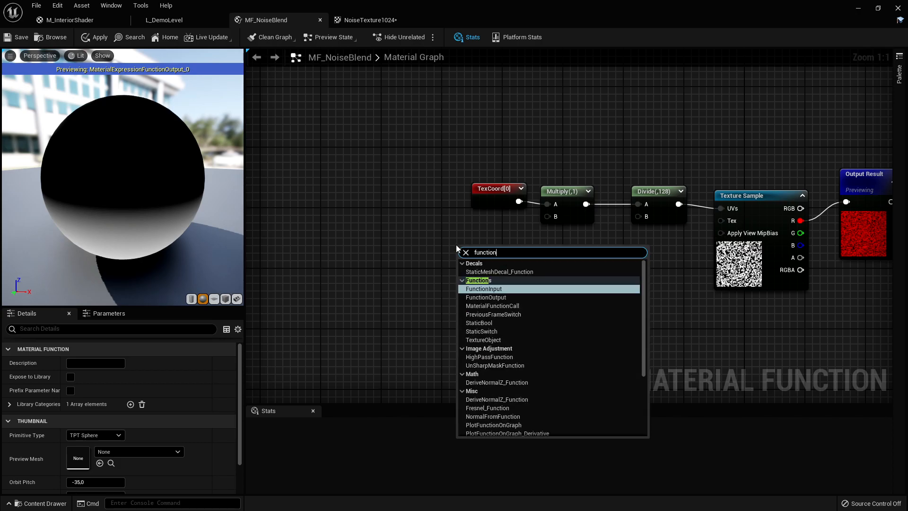
{"action": "key", "text": "Return"}
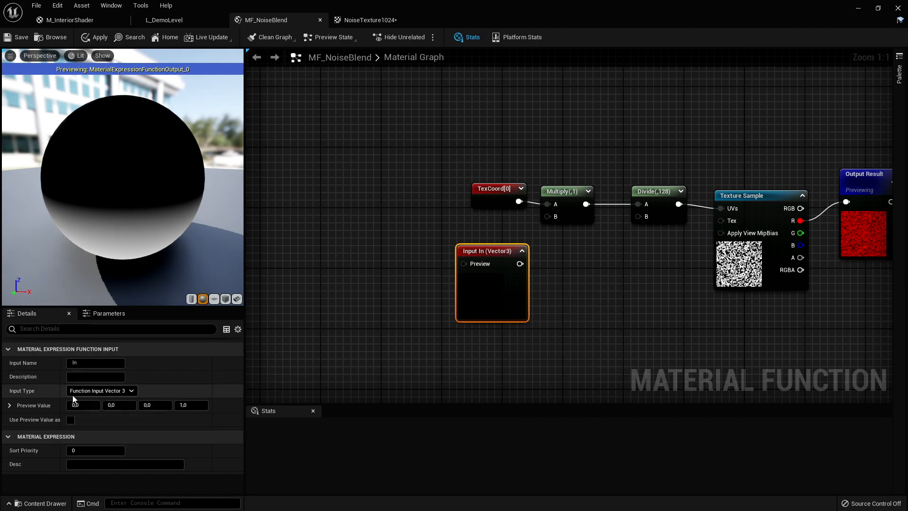
Set the function input's type to Function Input Vector 2 and connect its output to the Multiply node's B input
{"action": "left_click", "coordinate": [126, 395]}
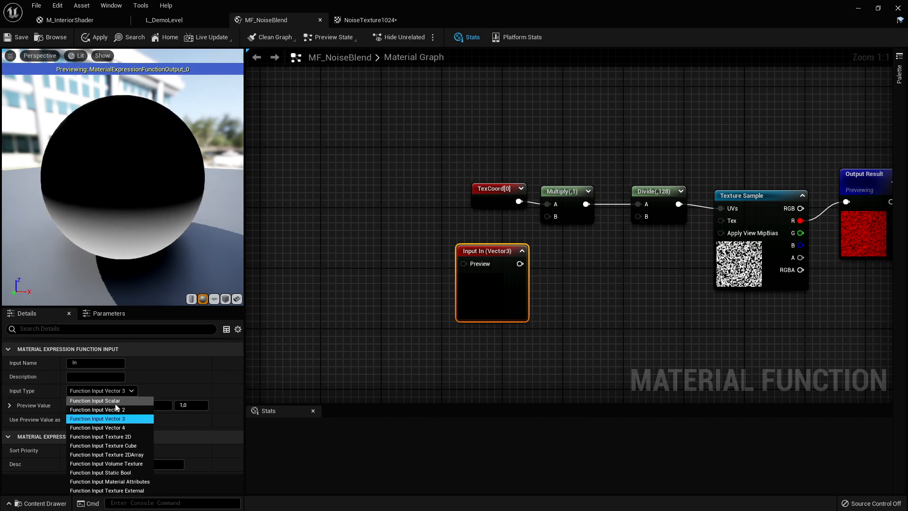
{"action": "left_click", "coordinate": [114, 409]}
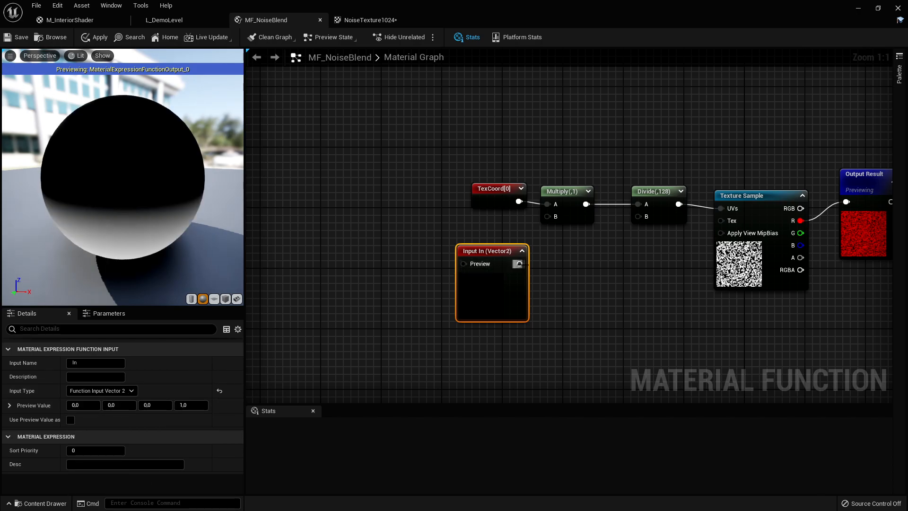
{"action": "left_click_drag", "start_coordinate": [519, 264], "coordinate": [549, 217]}
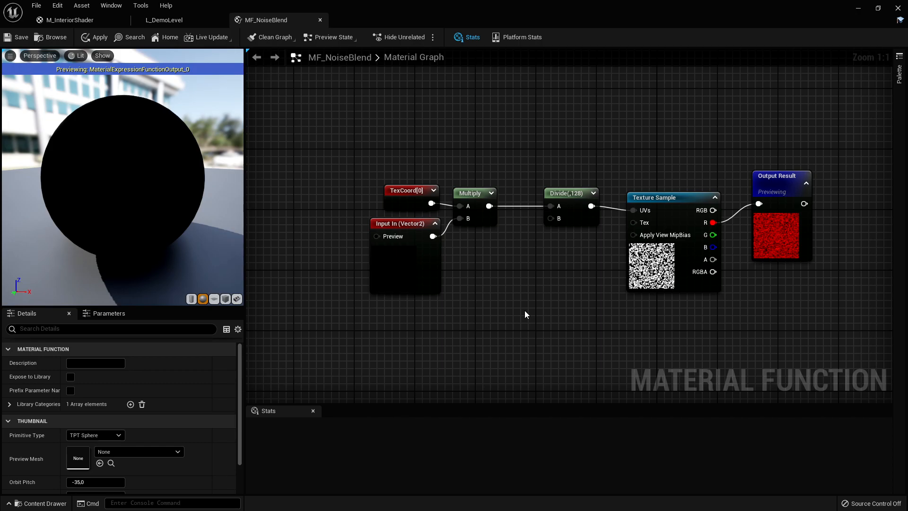
Name the Vector2 function input InteriorMappingTiling, move it clear of the Multiply node, and save MF_NoiseBlend
{"action": "left_click", "coordinate": [419, 237]}
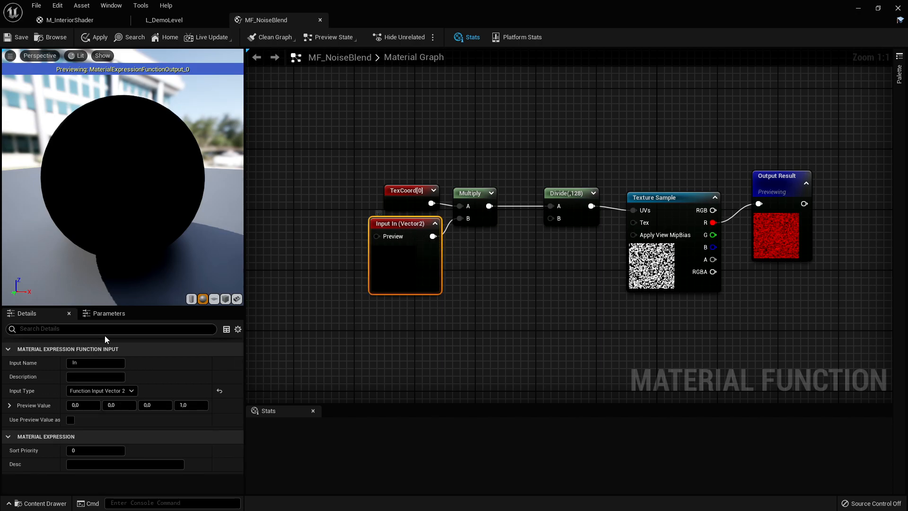
{"action": "left_click", "coordinate": [97, 362]}
{"action": "key", "text": "BackSpace"}
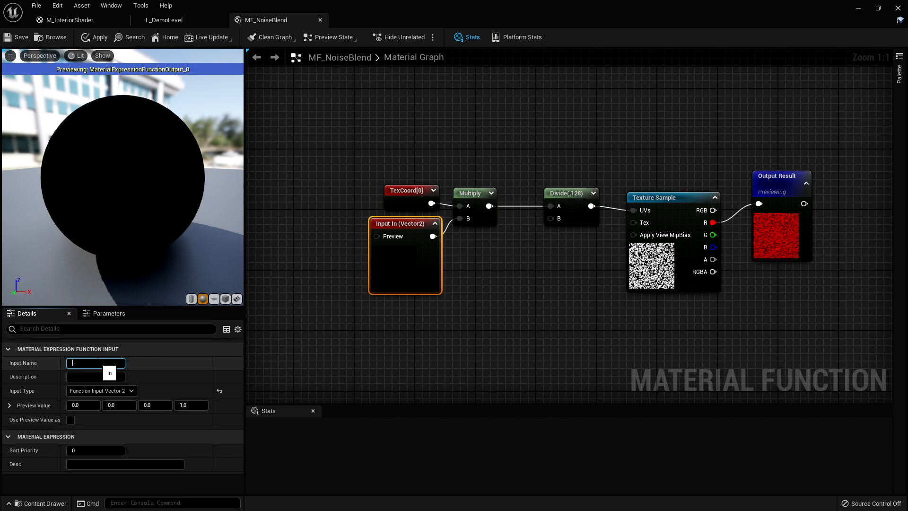
{"action": "type", "text": "InteriorMappingTilling"}
{"action": "key", "text": "Return"}
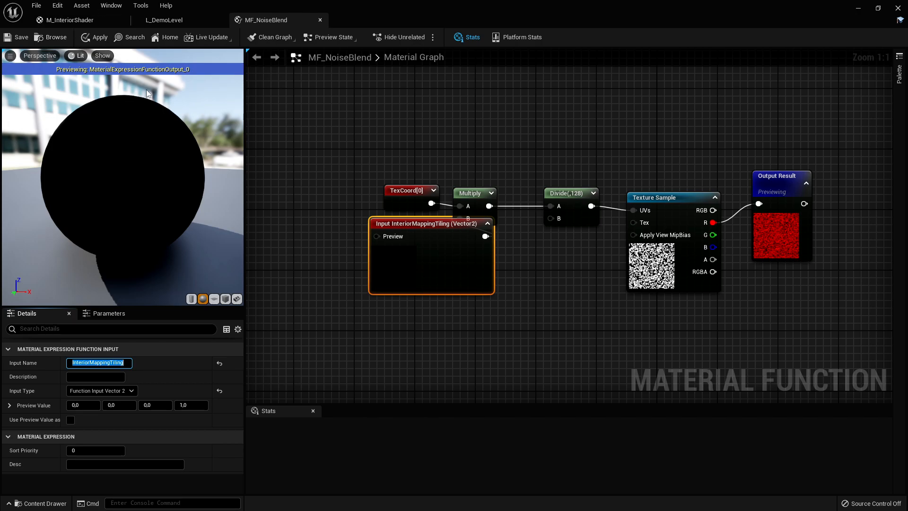
{"action": "left_click_drag", "start_coordinate": [444, 233], "coordinate": [382, 233]}
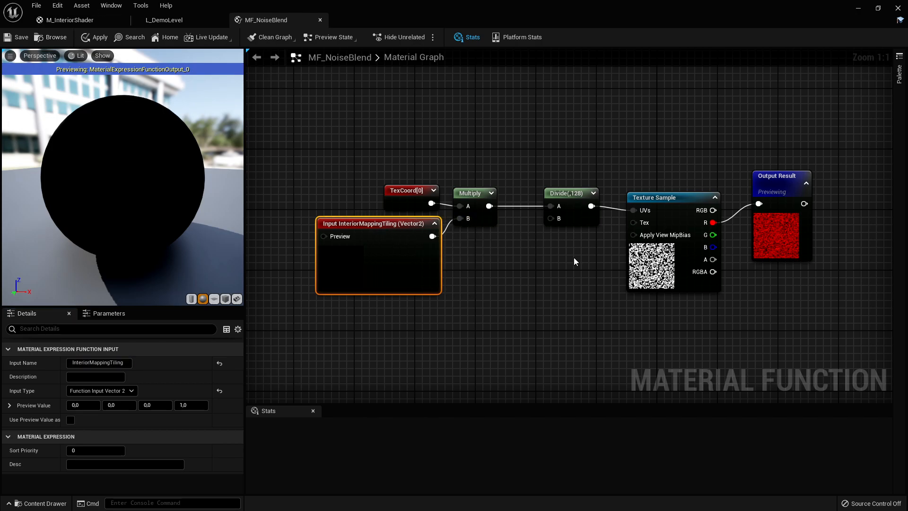
{"action": "left_click", "coordinate": [17, 38]}
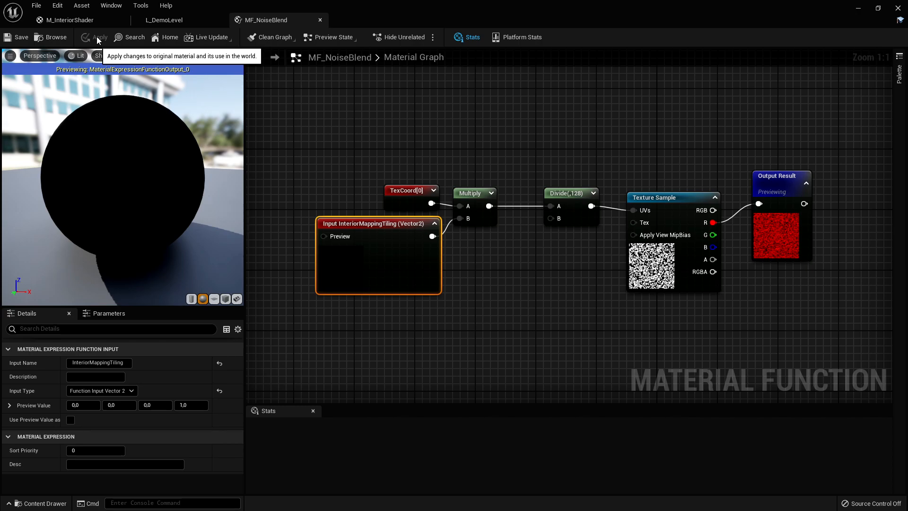
Add the MF_NoiseBlend function to the M_InteriorShader graph, below the InteriorCubemap node
{"action": "left_click", "coordinate": [72, 27]}
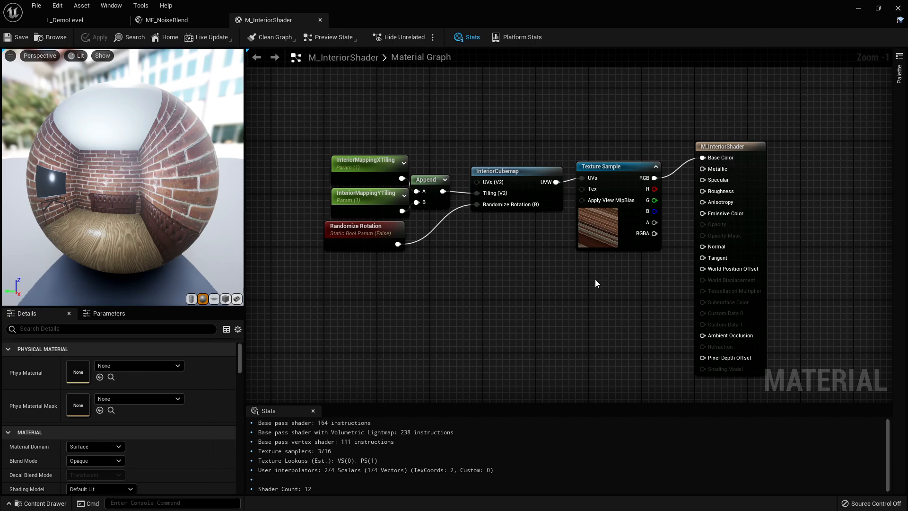
{"action": "key", "text": "ctrl+space"}
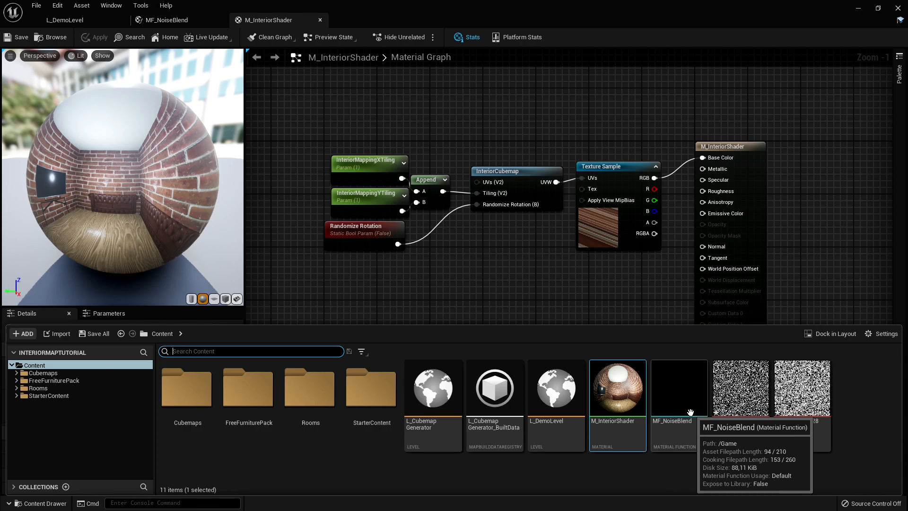
{"action": "left_click_drag", "start_coordinate": [688, 412], "coordinate": [480, 265]}
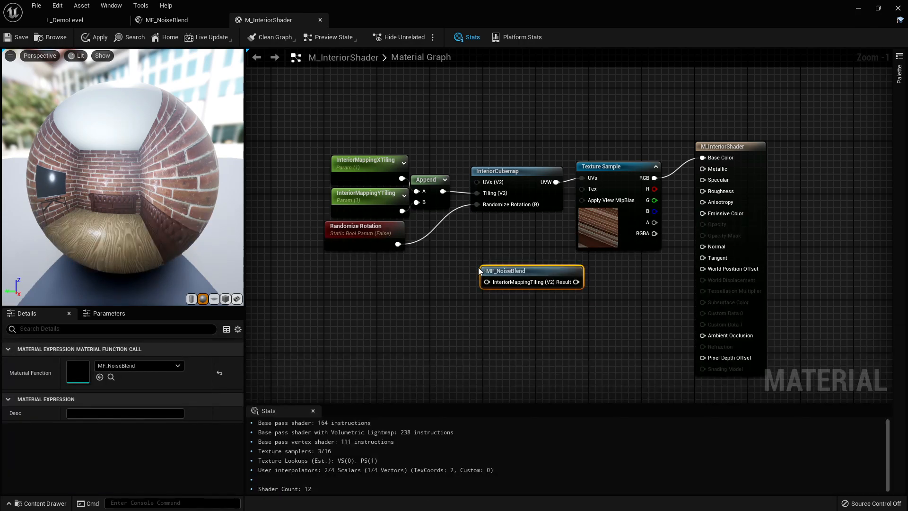
{"action": "left_click_drag", "start_coordinate": [541, 269], "coordinate": [531, 344]}
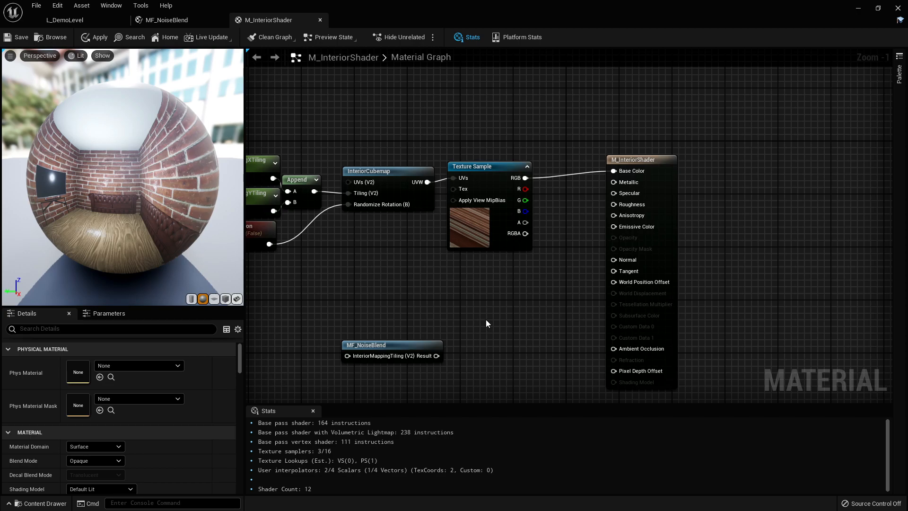
Add a LinearInterpolate node and connect the existing Texture Sample's RGB output to its A input
{"action": "right_click", "coordinate": [495, 288]}
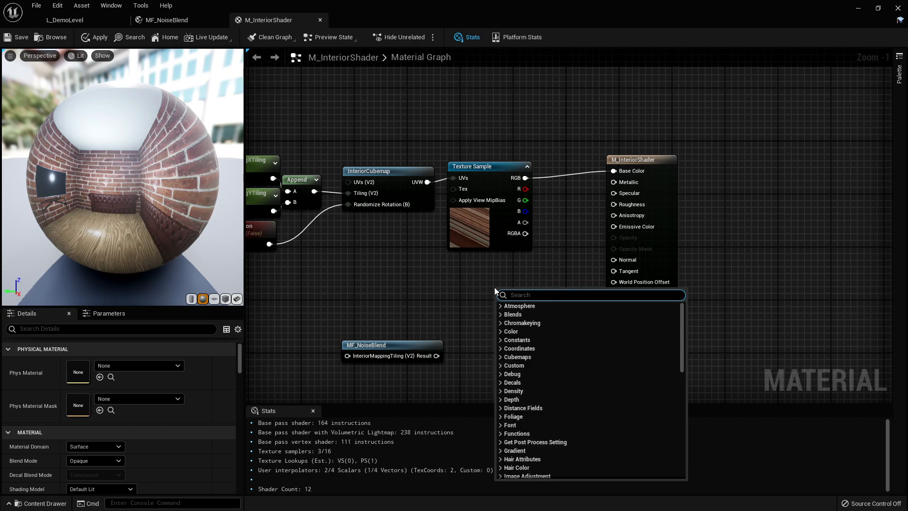
{"action": "type", "text": "lin"}
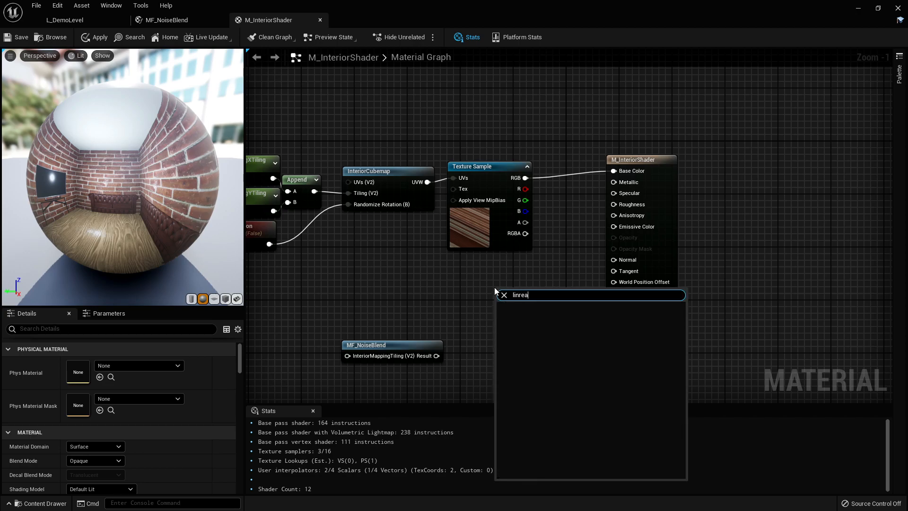
{"action": "type", "text": "ea"}
{"action": "key", "text": "Return"}
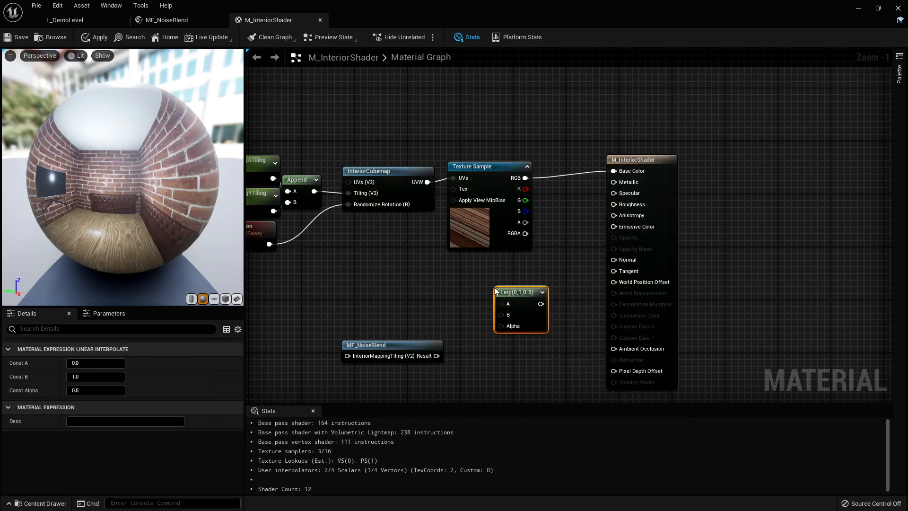
{"action": "left_click_drag", "start_coordinate": [512, 305], "coordinate": [521, 179]}
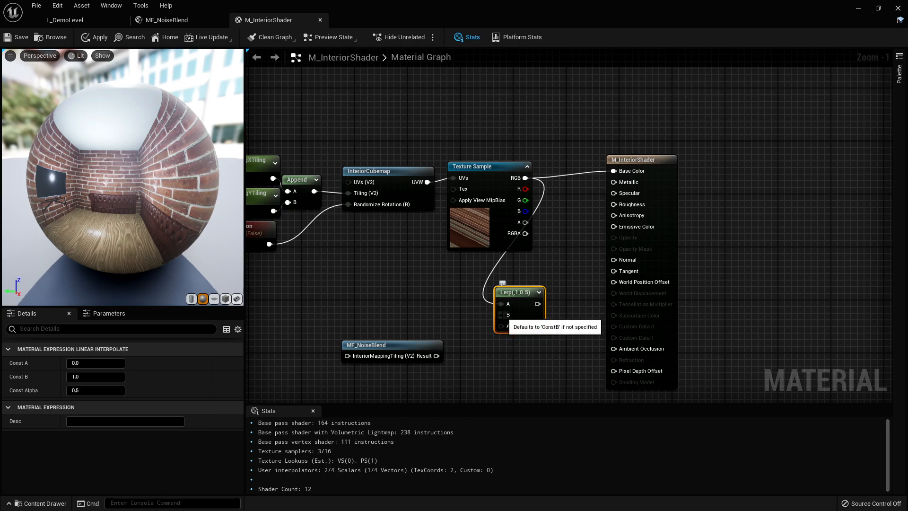
{"action": "left_click", "coordinate": [536, 286]}
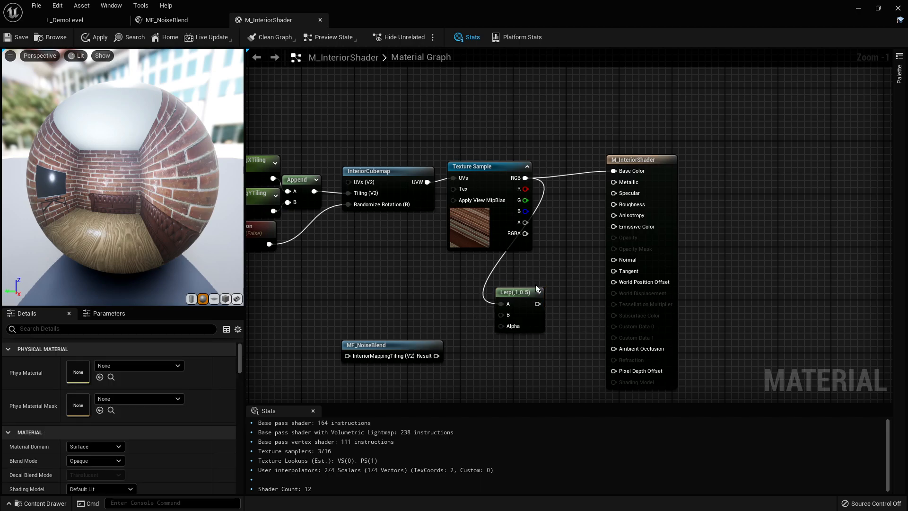
Add STC_Room02 from the StaticTextures folder as a Texture Sample, wiring its RGB to Lerp's B and MF_NoiseBlend's Result to Alpha
{"action": "key", "text": "ctrl+space"}
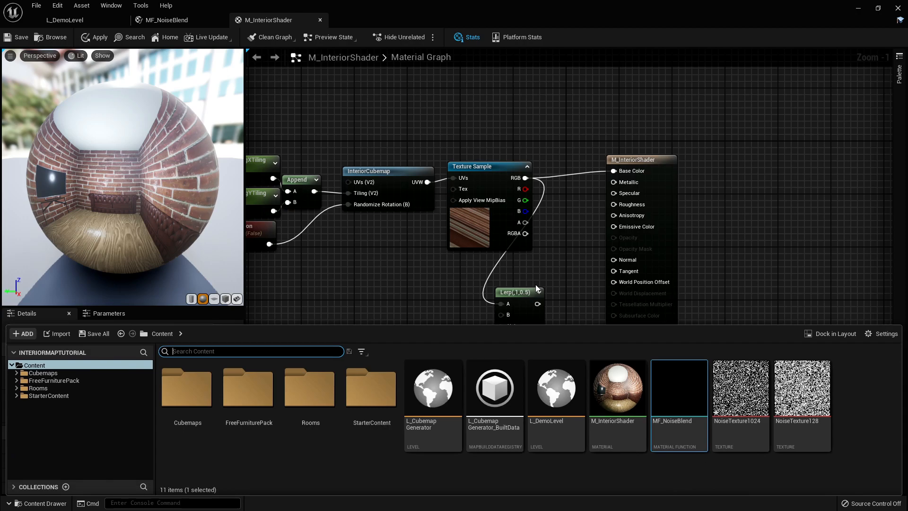
{"action": "double_click", "coordinate": [183, 406]}
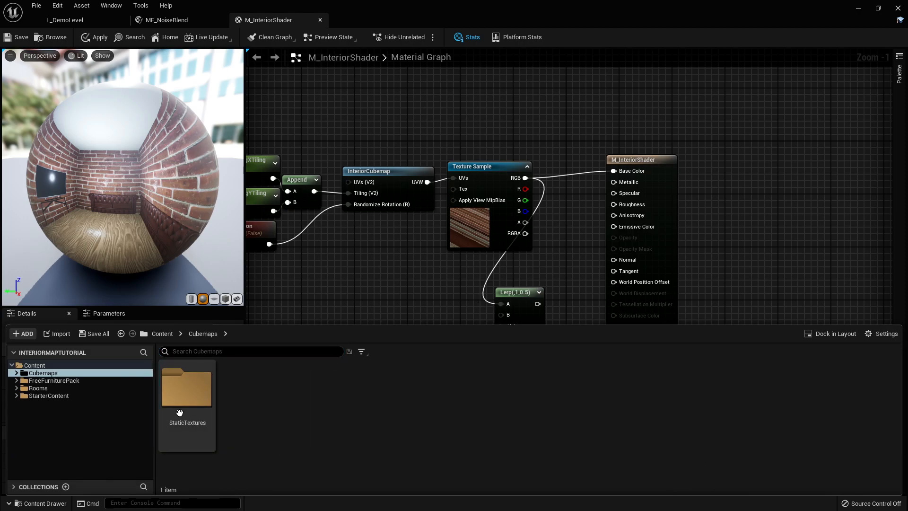
{"action": "double_click", "coordinate": [180, 413]}
{"action": "left_click_drag", "start_coordinate": [258, 409], "coordinate": [368, 259]}
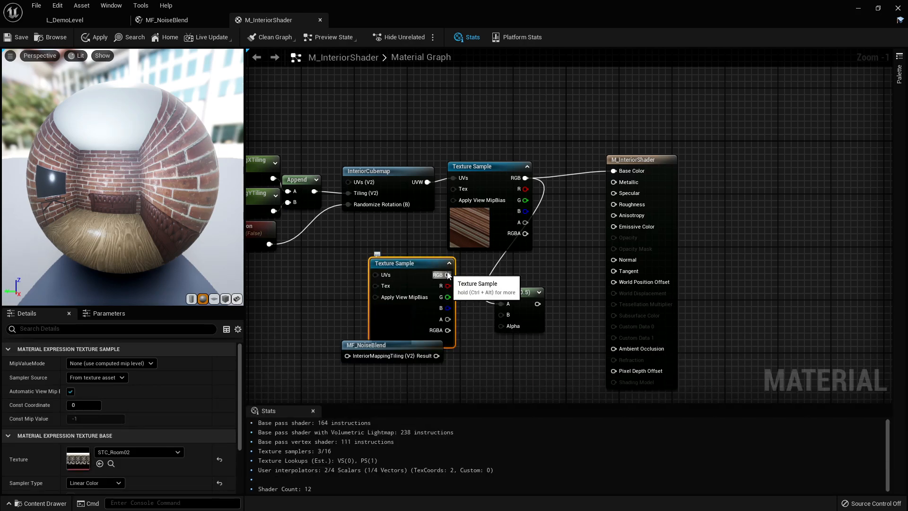
{"action": "left_click_drag", "start_coordinate": [458, 276], "coordinate": [424, 357]}
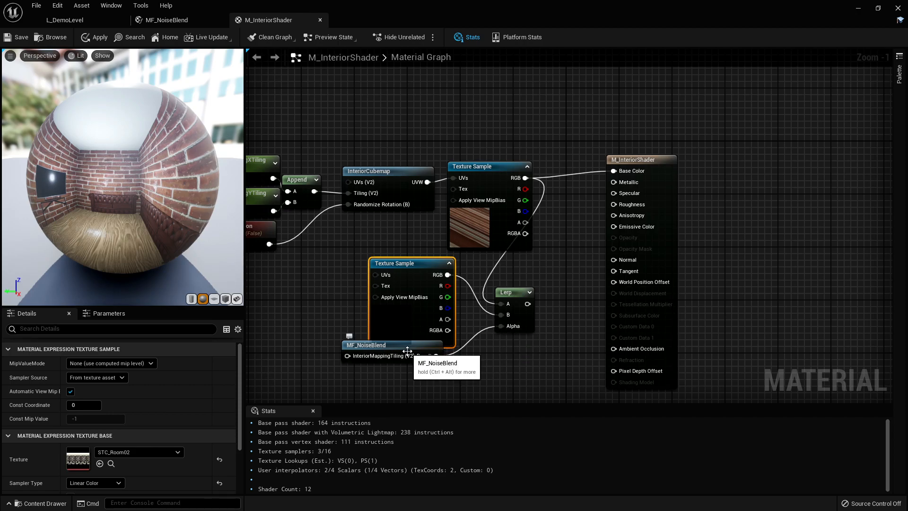
Wire Append to MF_NoiseBlend's InteriorMappingTiling, Lerp to Base Color, and InteriorCubemap's UVW to the STC_Room02 sample's UVs
{"action": "right_click_drag", "start_coordinate": [408, 351], "coordinate": [449, 322]}
{"action": "left_click_drag", "start_coordinate": [419, 202], "coordinate": [459, 369]}
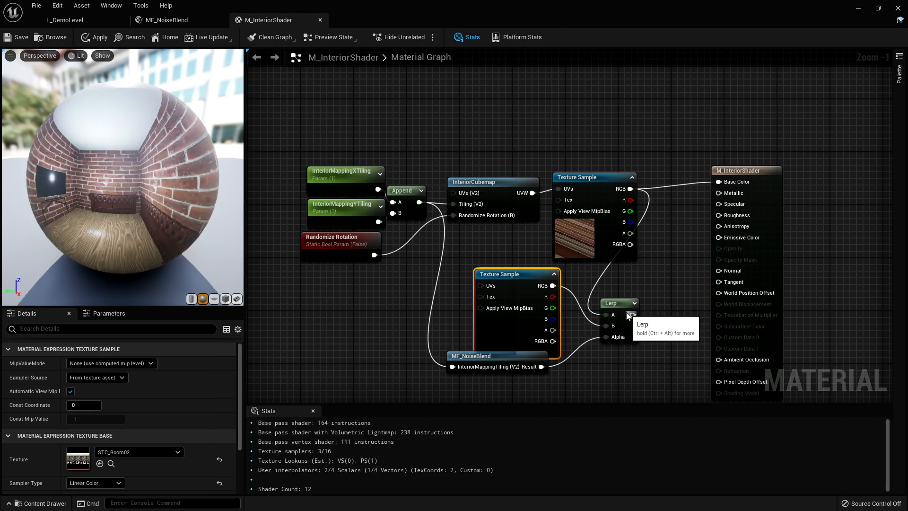
{"action": "left_click_drag", "start_coordinate": [633, 314], "coordinate": [719, 184]}
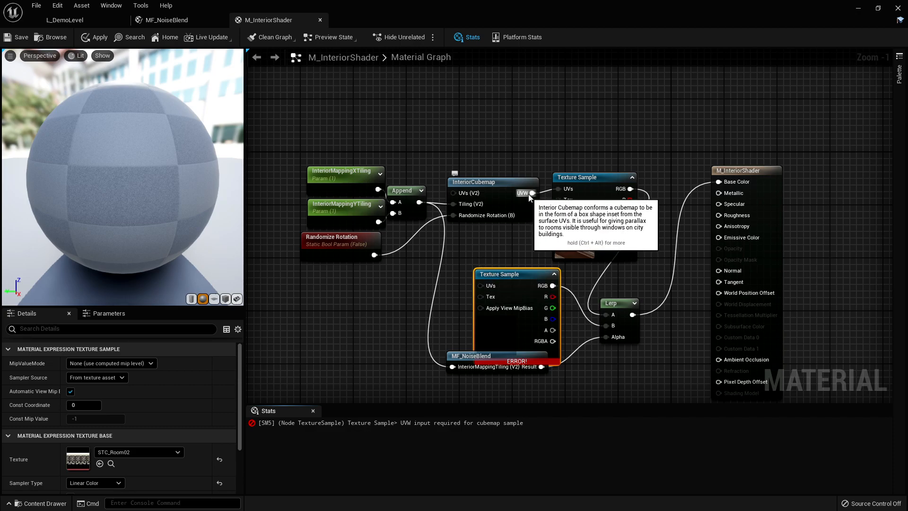
{"action": "left_click_drag", "start_coordinate": [532, 194], "coordinate": [490, 288]}
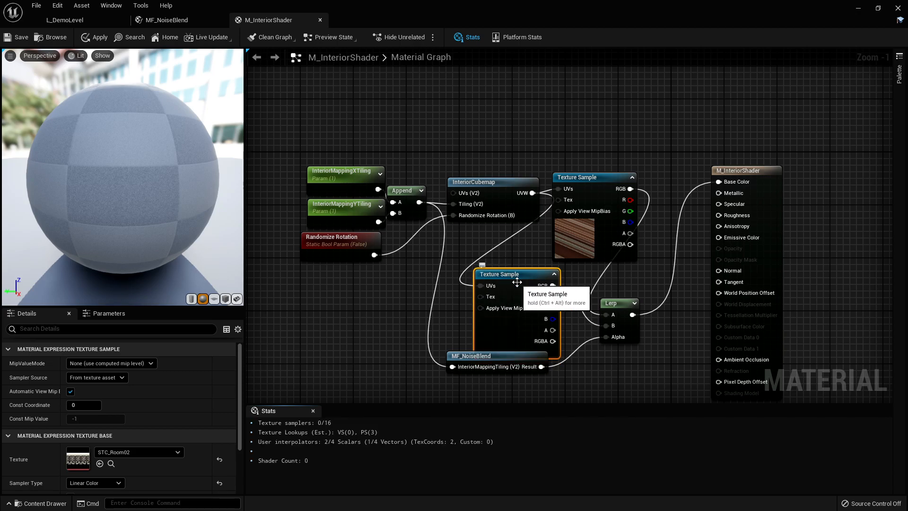
Arrange the graph with Lerp before the material output, the two Texture Samples stacked, and MF_NoiseBlend beneath them
{"action": "key", "text": "Home"}
{"action": "left_click_drag", "start_coordinate": [562, 194], "coordinate": [705, 207]}
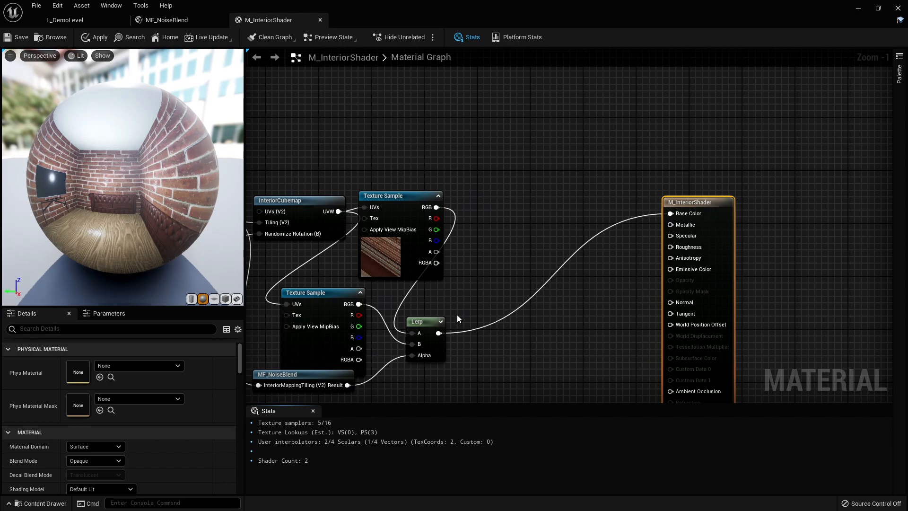
{"action": "left_click_drag", "start_coordinate": [429, 325], "coordinate": [559, 198]}
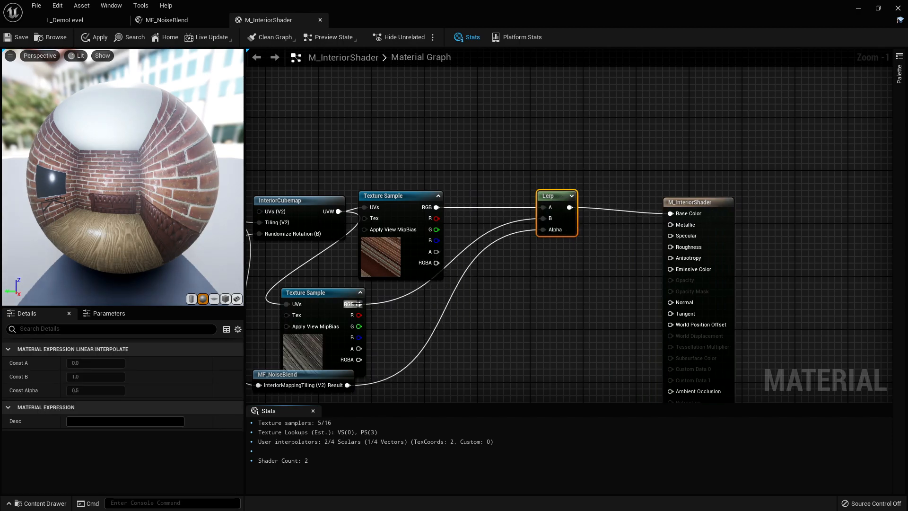
{"action": "left_click_drag", "start_coordinate": [339, 299], "coordinate": [411, 297]}
{"action": "key", "text": "Home"}
{"action": "left_click_drag", "start_coordinate": [284, 374], "coordinate": [521, 334]}
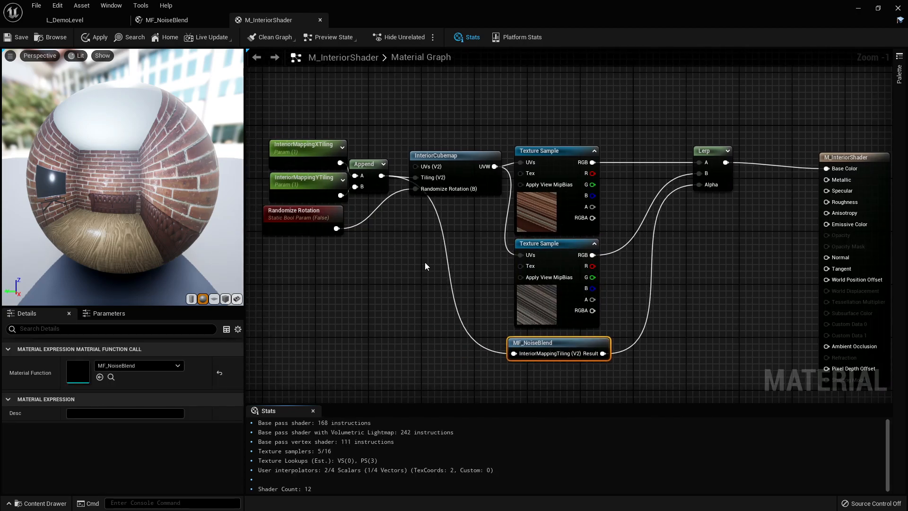
Set the default values of InteriorMappingXTiling and InteriorMappingYTiling to 10 and preview the material on a cube
{"action": "right_click_drag", "start_coordinate": [425, 262], "coordinate": [514, 321]}
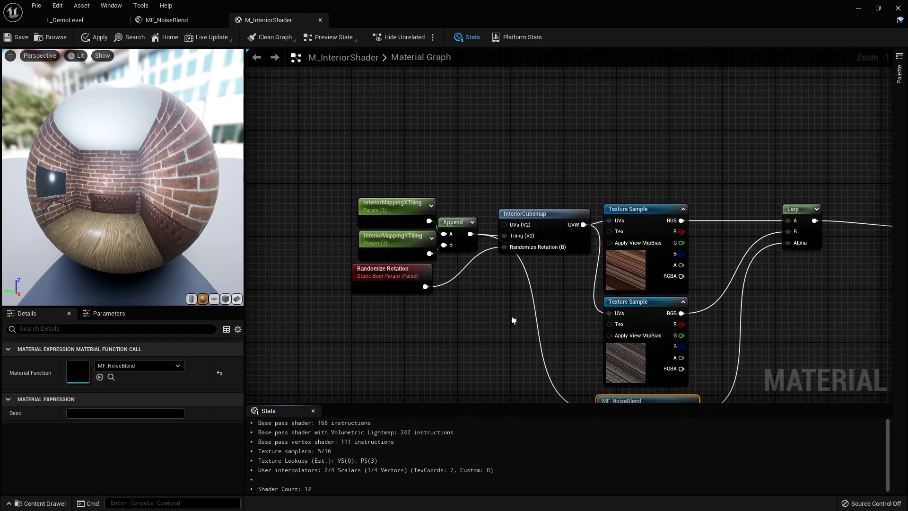
{"action": "left_click", "coordinate": [381, 208]}
{"action": "left_click", "coordinate": [96, 394]}
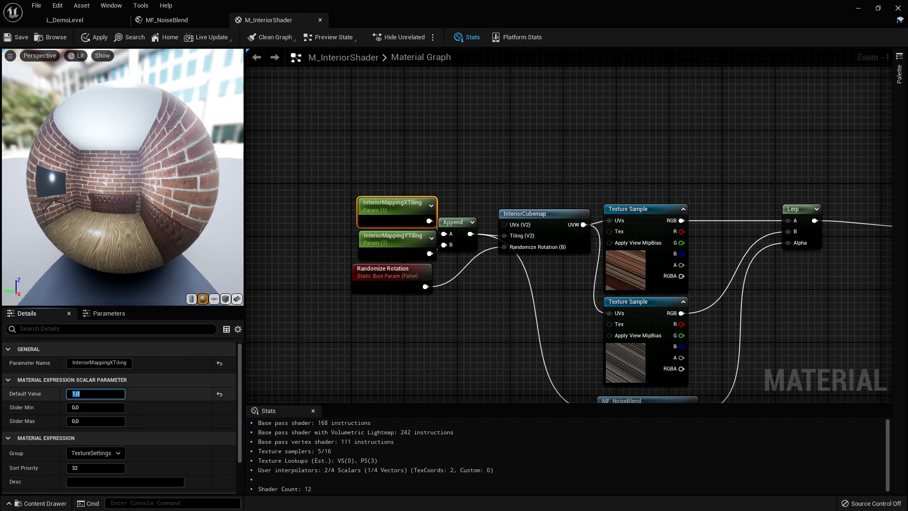
{"action": "type", "text": "10"}
{"action": "key", "text": "Return"}
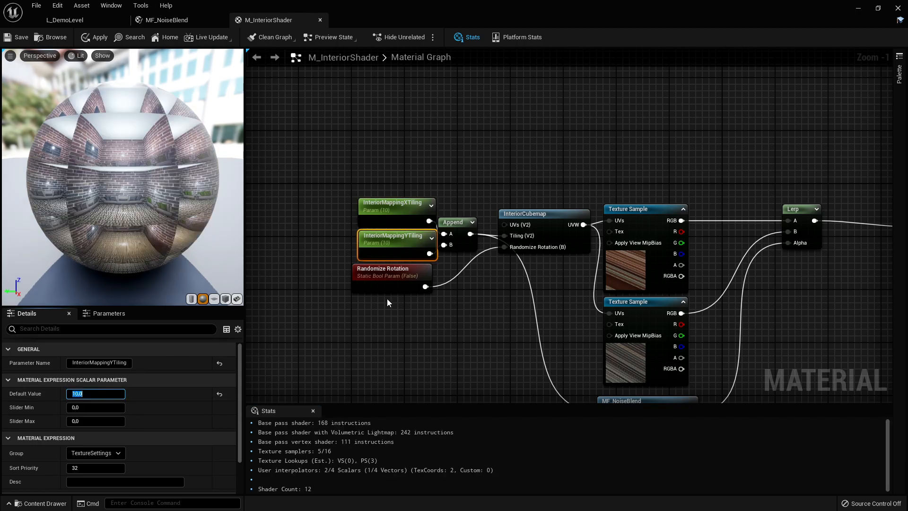
{"action": "left_click", "coordinate": [225, 298]}
{"action": "left_click_drag", "start_coordinate": [126, 201], "coordinate": [151, 200]}
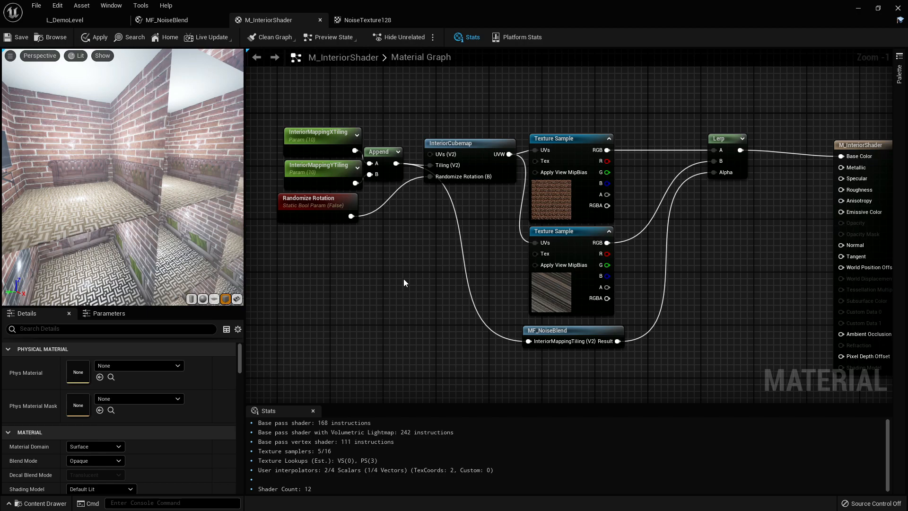
Open the NoiseTexture128 asset and set its texture Filter to Nearest
{"action": "key", "text": "ctrl+space"}
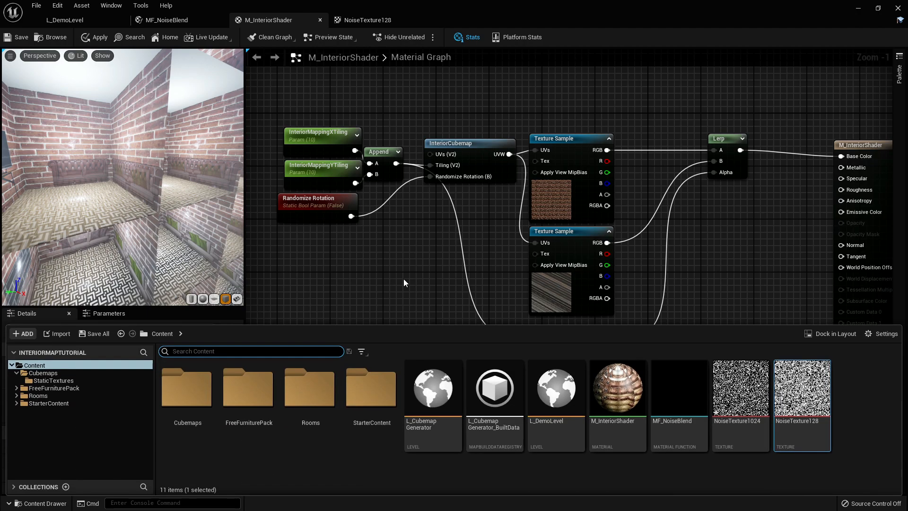
{"action": "double_click", "coordinate": [798, 401]}
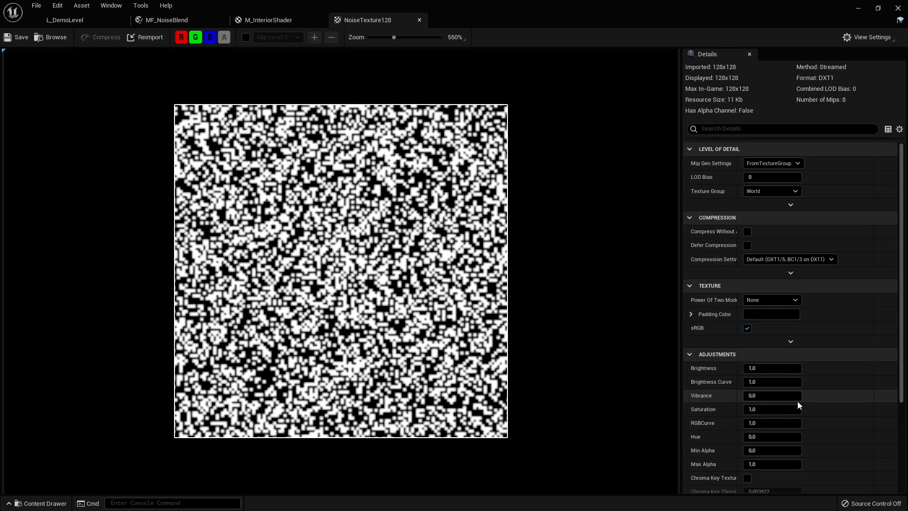
{"action": "left_click", "coordinate": [789, 341]}
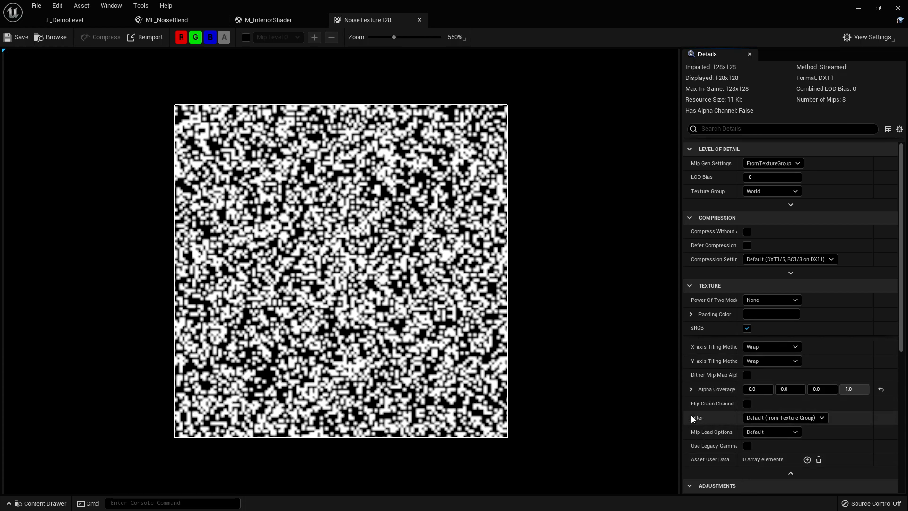
{"action": "left_click", "coordinate": [771, 418]}
{"action": "left_click", "coordinate": [767, 427]}
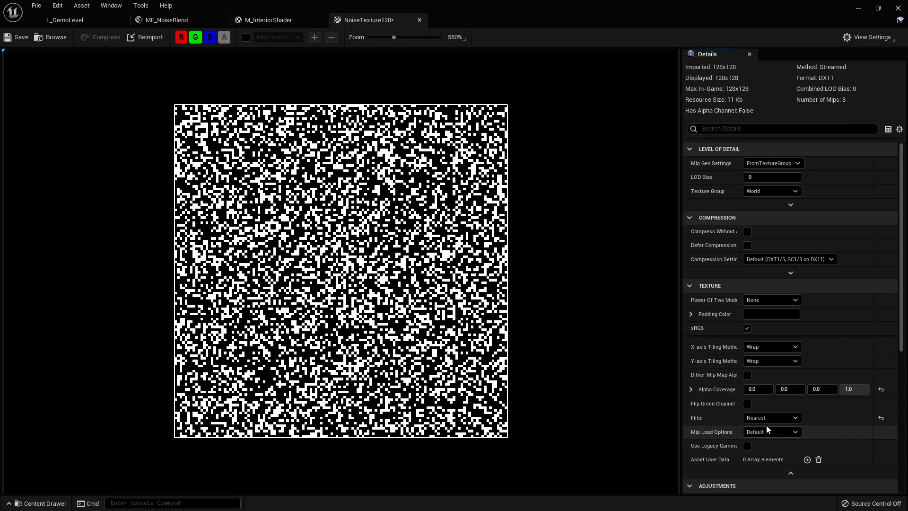
Save NoiseTexture128 and preview the M_InteriorShader material on a cube
{"action": "left_click", "coordinate": [21, 39]}
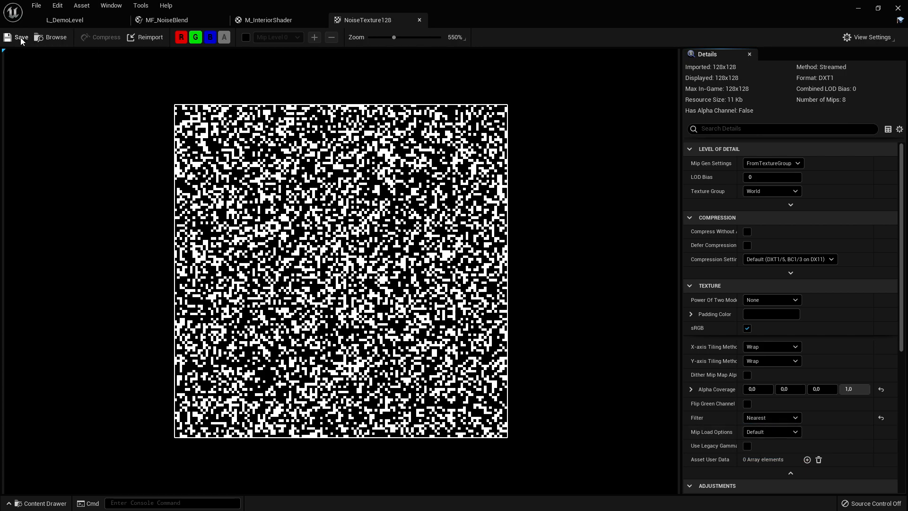
{"action": "left_click", "coordinate": [273, 21]}
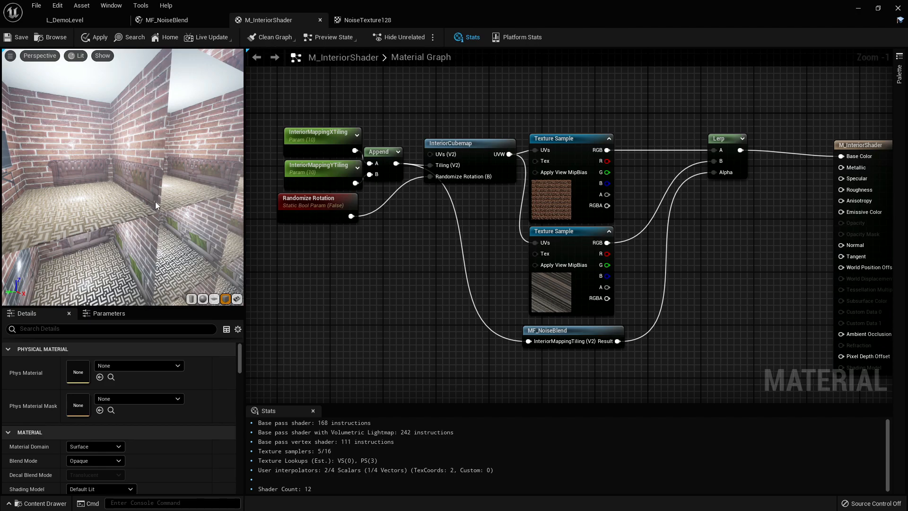
{"action": "left_click", "coordinate": [203, 300]}
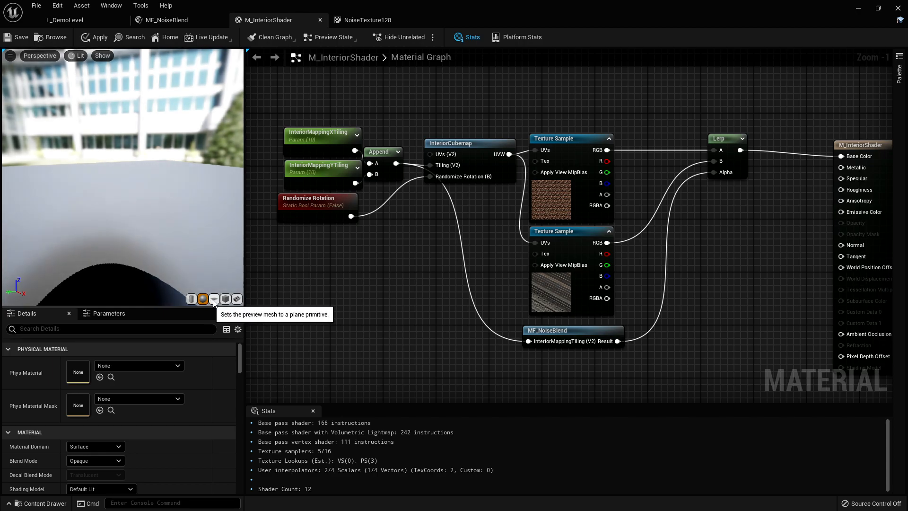
{"action": "left_click", "coordinate": [225, 299]}
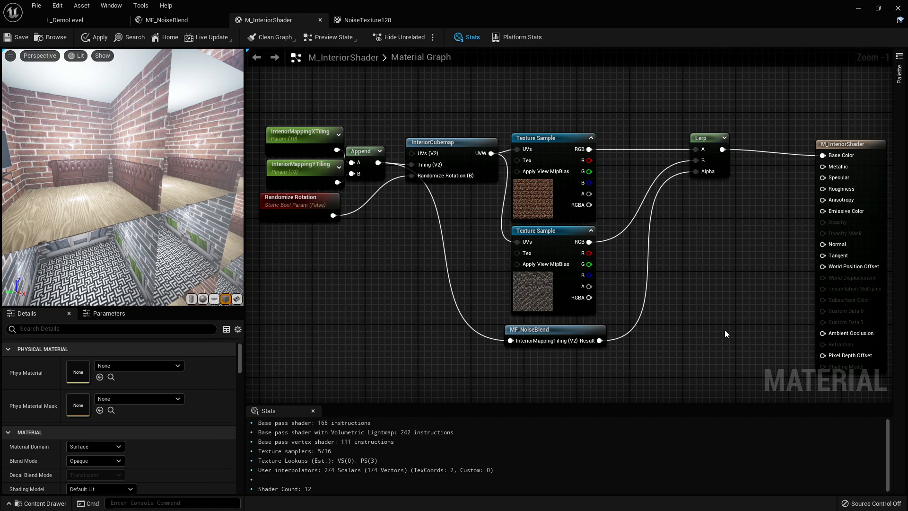
Set the Sampler Source of both room Texture Samples to Shared: Wrap
{"action": "left_click_drag", "start_coordinate": [614, 105], "coordinate": [542, 282]}
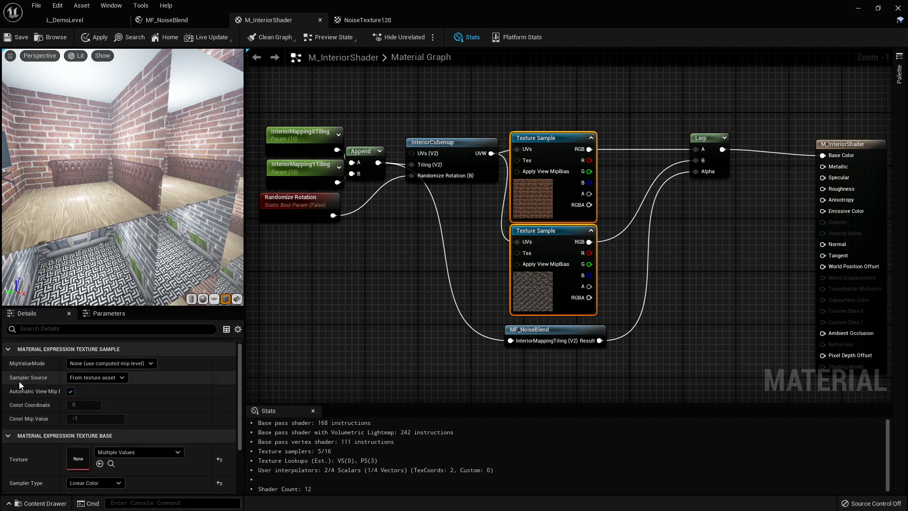
{"action": "left_click", "coordinate": [103, 379]}
{"action": "left_click", "coordinate": [96, 398]}
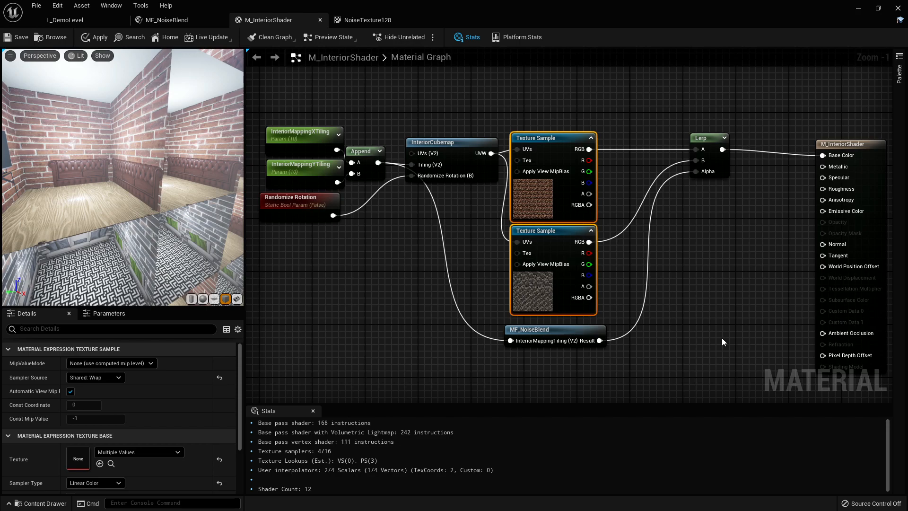
{"action": "left_click", "coordinate": [721, 338]}
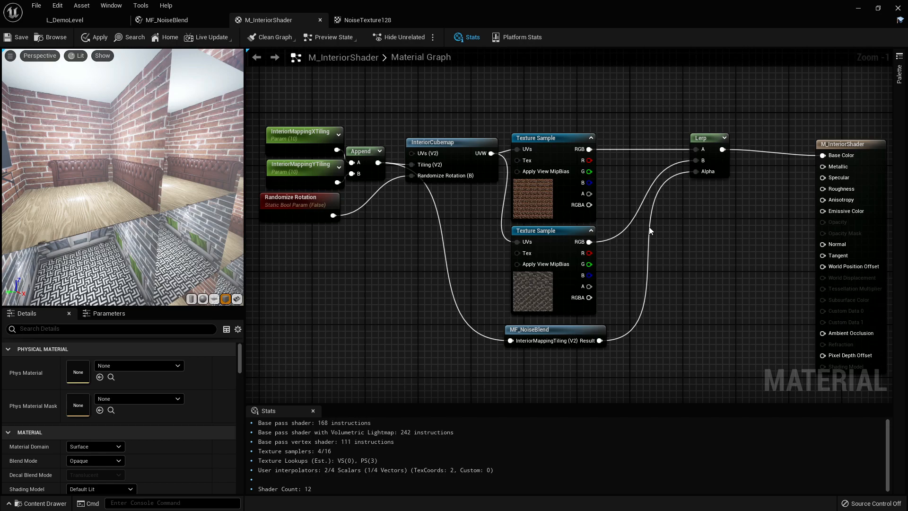
Convert the STC_Room01 Texture Sample to a parameter named Room1
{"action": "right_click", "coordinate": [551, 196]}
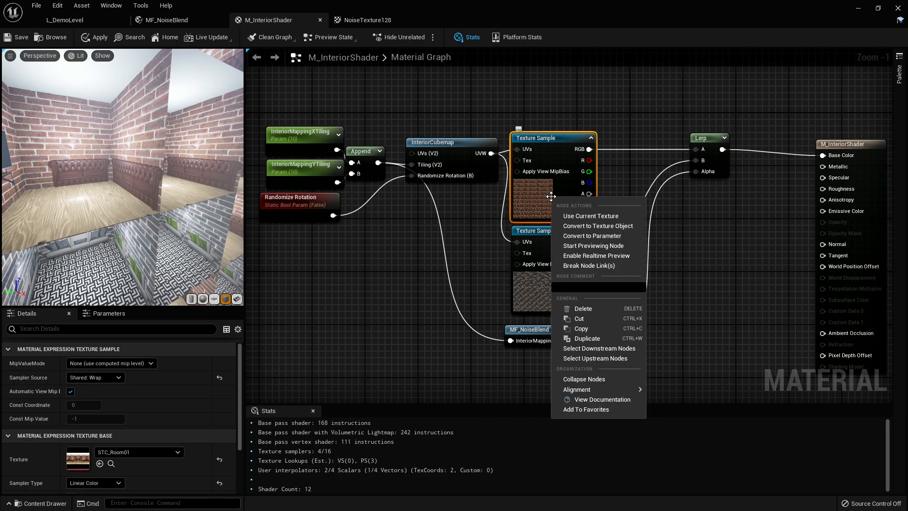
{"action": "left_click", "coordinate": [597, 235]}
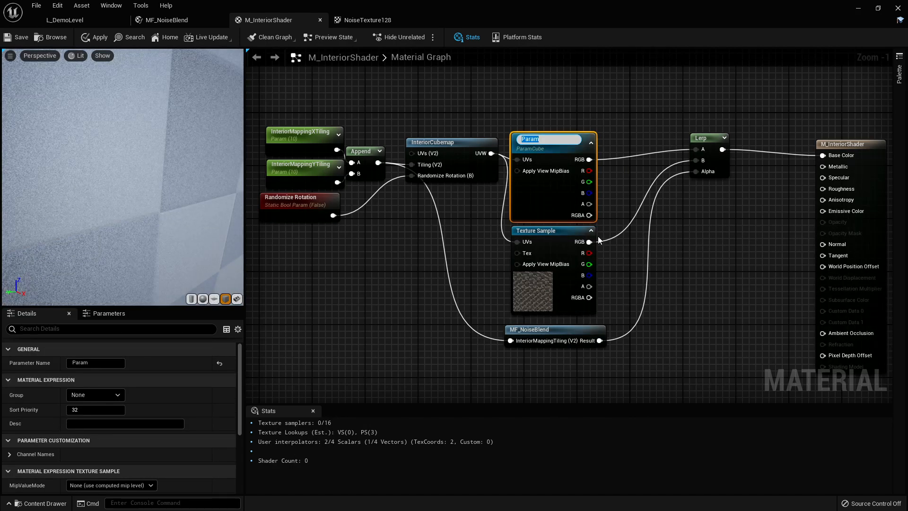
{"action": "type", "text": "Room1"}
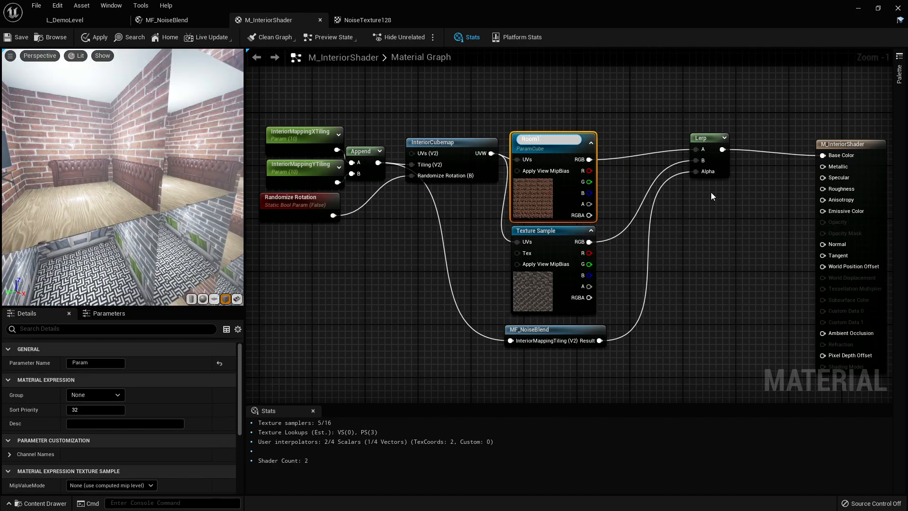
{"action": "key", "text": "Return"}
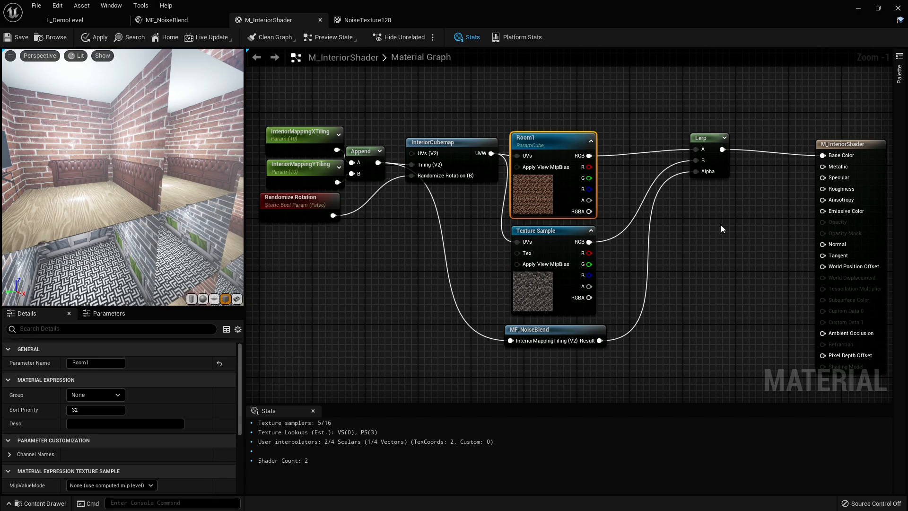
Convert the STC_Room02 Texture Sample to a parameter named Room2
{"action": "right_click", "coordinate": [555, 241]}
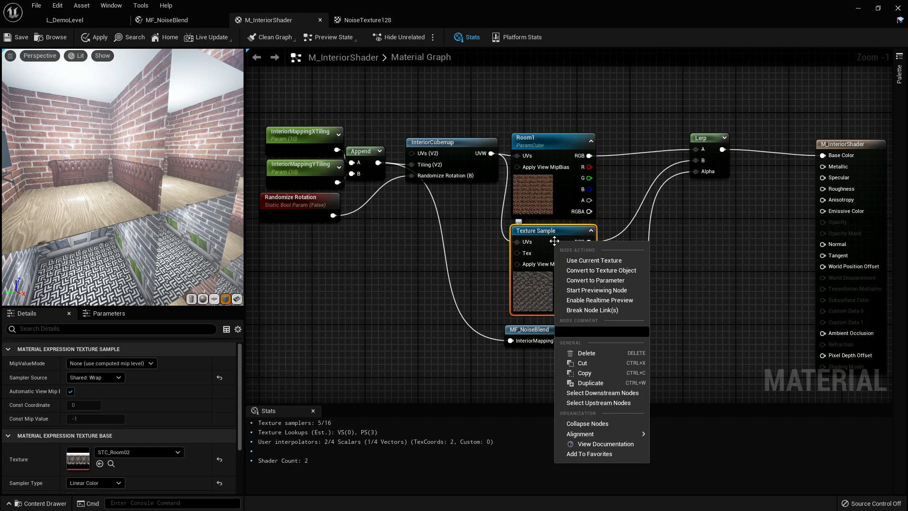
{"action": "left_click", "coordinate": [596, 280]}
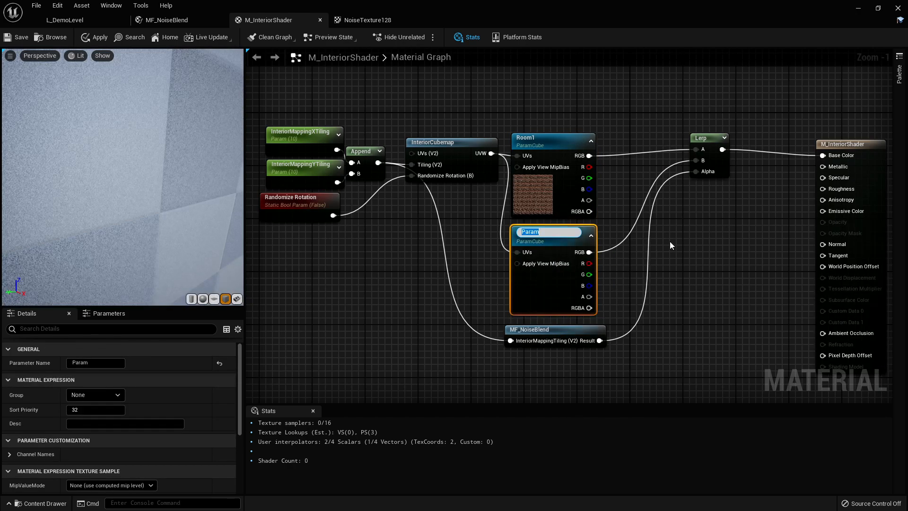
{"action": "type", "text": "Room2"}
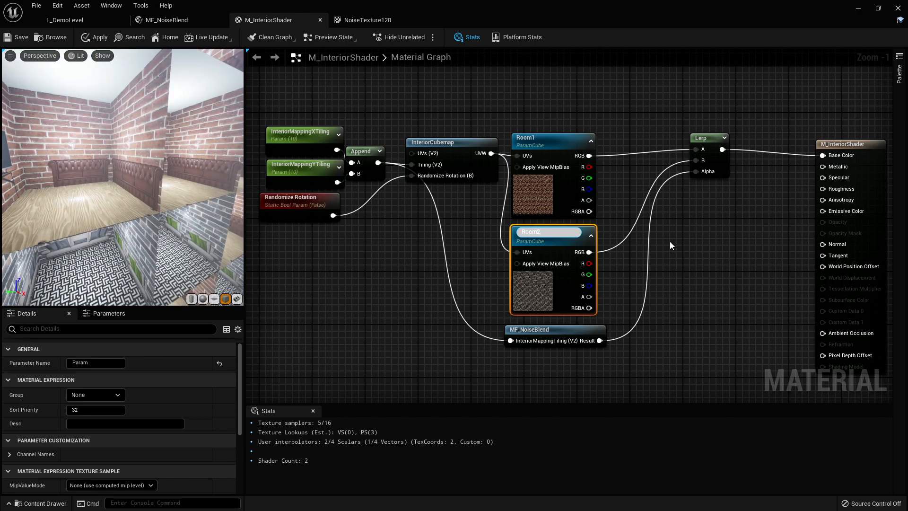
{"action": "key", "text": "Return"}
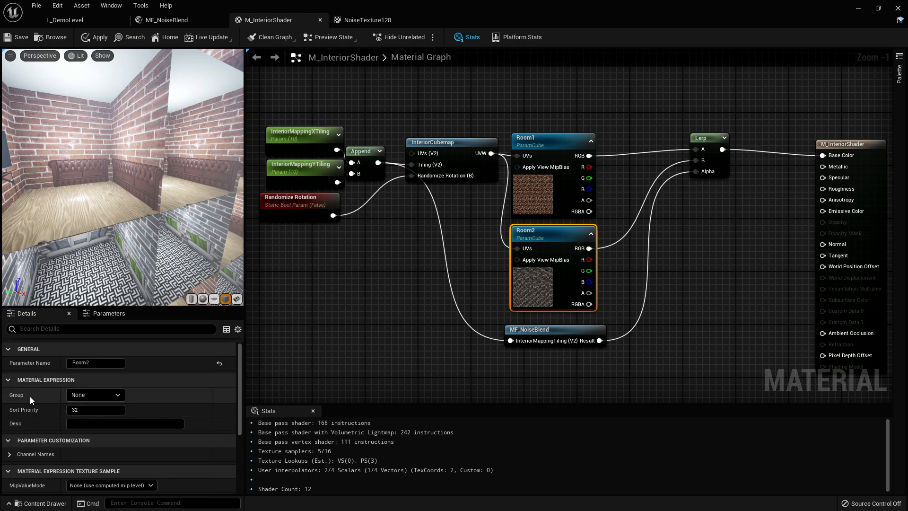
Assign the Room2 texture parameter to a new parameter group named Room2
{"action": "left_click", "coordinate": [87, 391]}
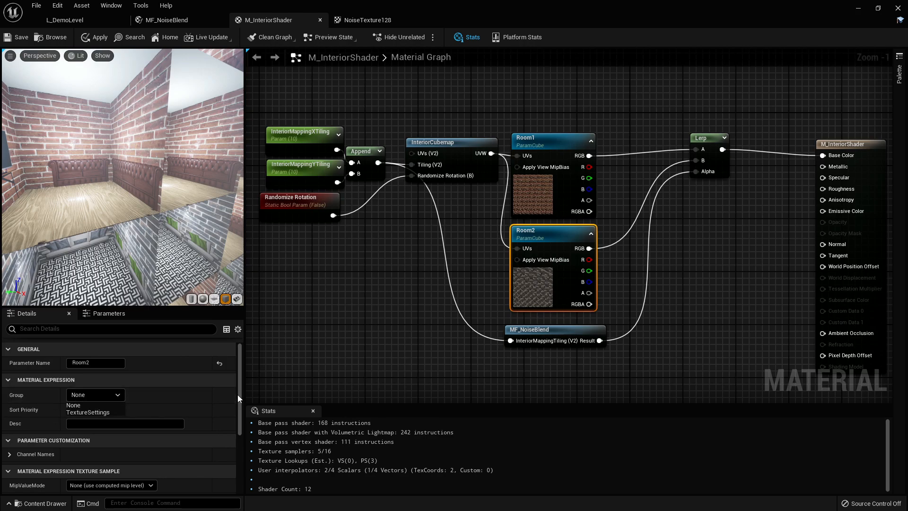
{"action": "left_click", "coordinate": [87, 394]}
{"action": "key", "text": "BackSpace"}
{"action": "key", "text": "BackSpace"}
{"action": "key", "text": "BackSpace"}
{"action": "type", "text": "Room2"}
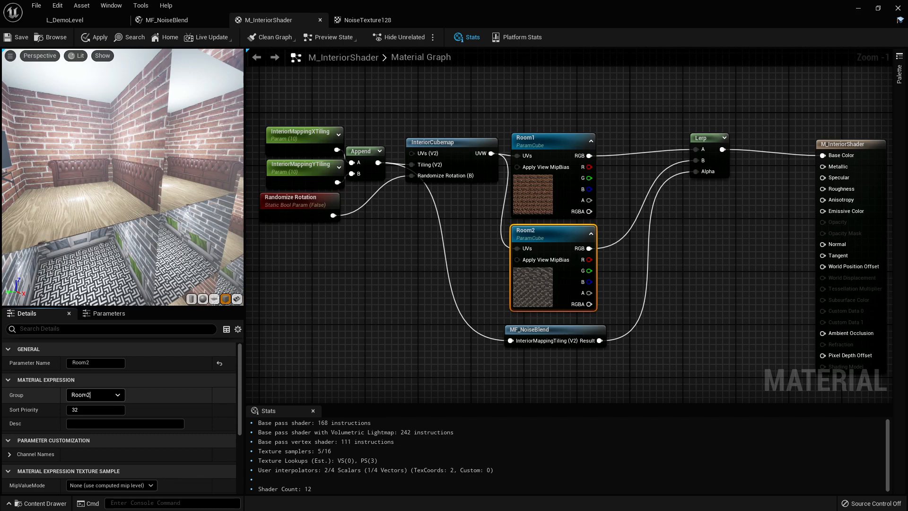
Assign the Room1 texture parameter to a new parameter group named Room1
{"action": "left_click", "coordinate": [543, 202]}
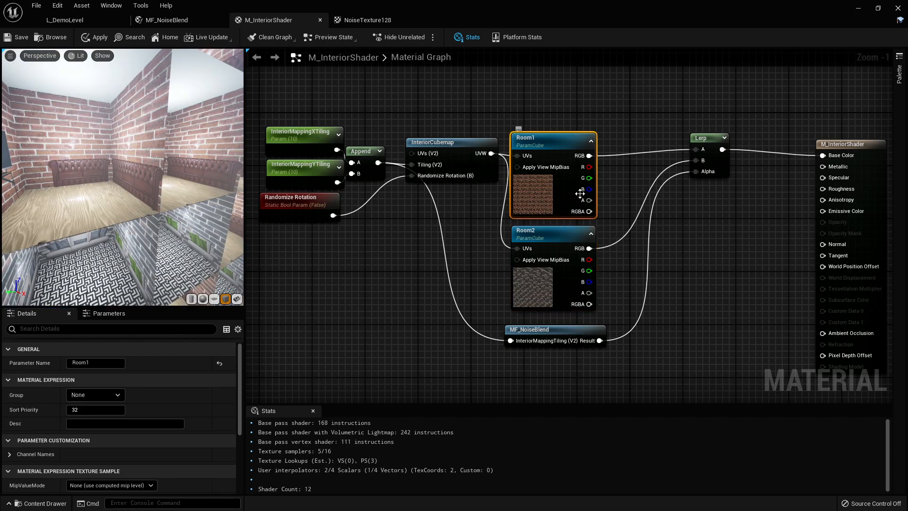
{"action": "left_click", "coordinate": [80, 395]}
{"action": "key", "text": "BackSpace"}
{"action": "key", "text": "BackSpace"}
{"action": "key", "text": "BackSpace"}
{"action": "key", "text": "BackSpace"}
{"action": "type", "text": "Room1"}
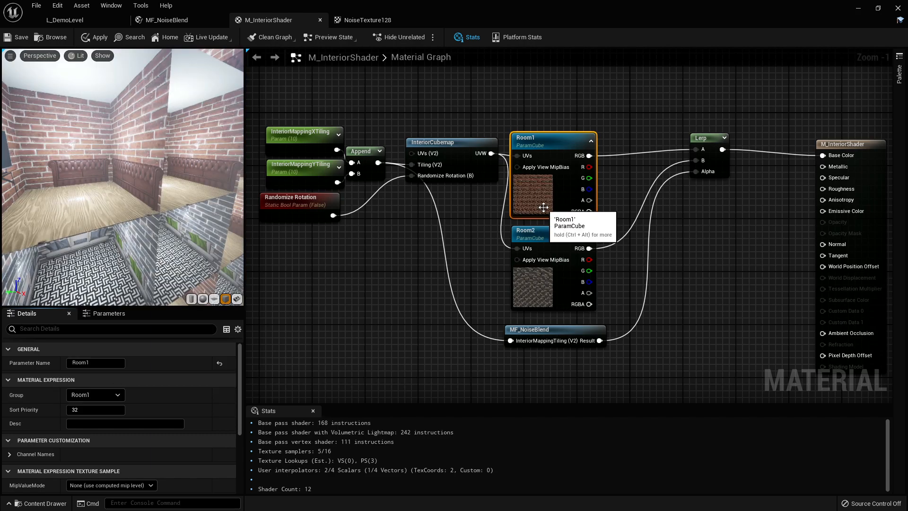
{"action": "left_click", "coordinate": [672, 261]}
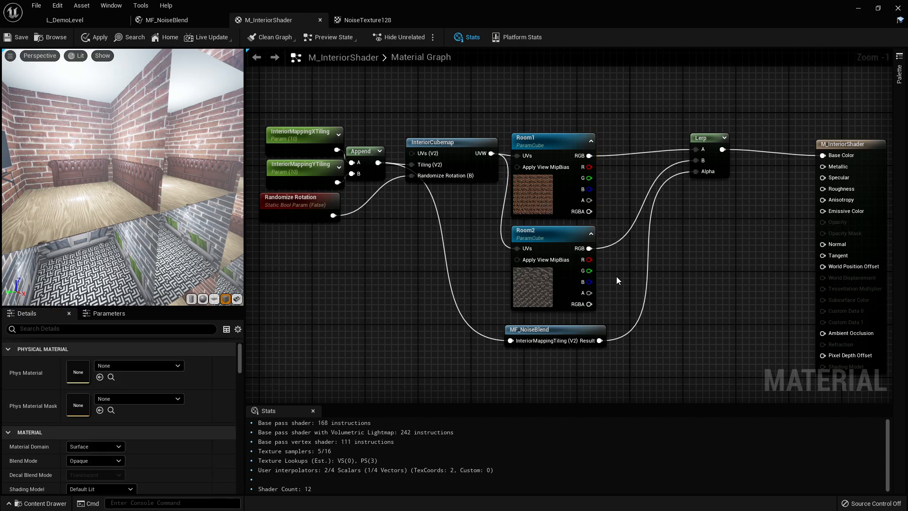
Duplicate the Room2 parameter, place the copy beneath MF_NoiseBlend, and name it Room3
{"action": "left_click", "coordinate": [584, 292]}
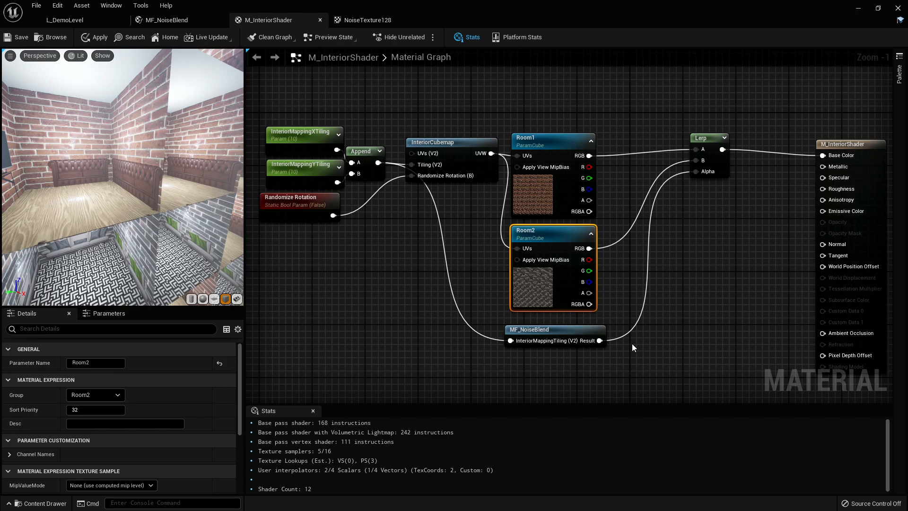
{"action": "key", "text": "ctrl+d"}
{"action": "left_click_drag", "start_coordinate": [690, 349], "coordinate": [541, 364]}
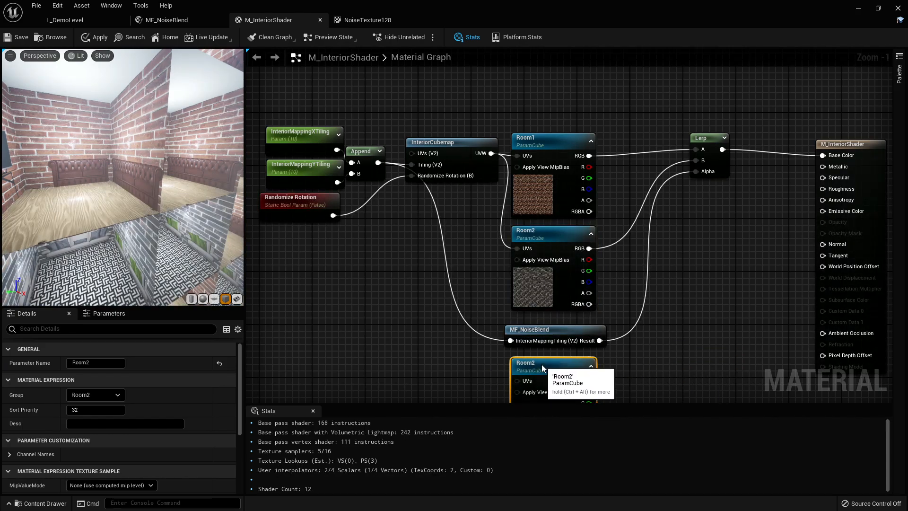
{"action": "left_click", "coordinate": [99, 362]}
{"action": "key", "text": "BackSpace"}
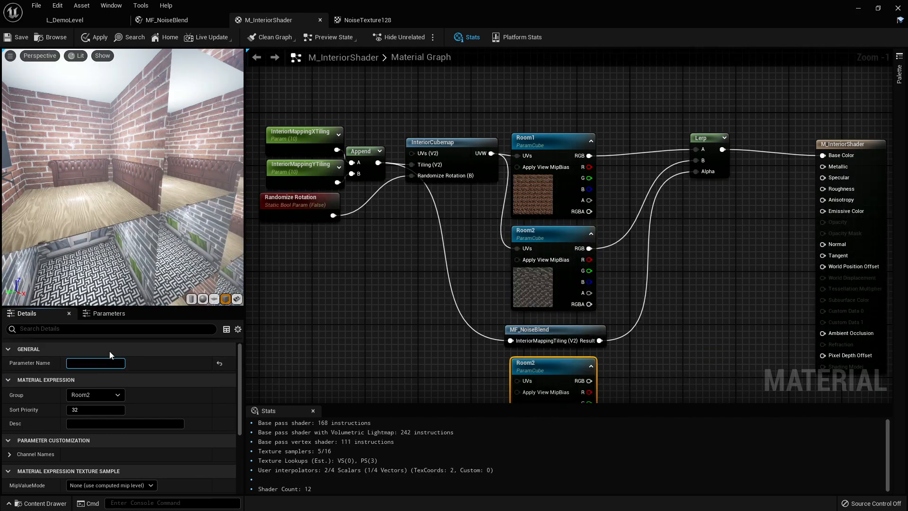
{"action": "type", "text": "Room2"}
{"action": "key", "text": "BackSpace"}
{"action": "type", "text": "3"}
{"action": "key", "text": "Return"}
Set the parameter group of the Room3 texture parameter to Room3
{"action": "left_click", "coordinate": [88, 397]}
{"action": "key", "text": "BackSpace"}
{"action": "type", "text": "3"}
Assign the STC_Room03 cube texture to the Room3 parameter
{"action": "right_click_drag", "start_coordinate": [312, 390], "coordinate": [305, 251]}
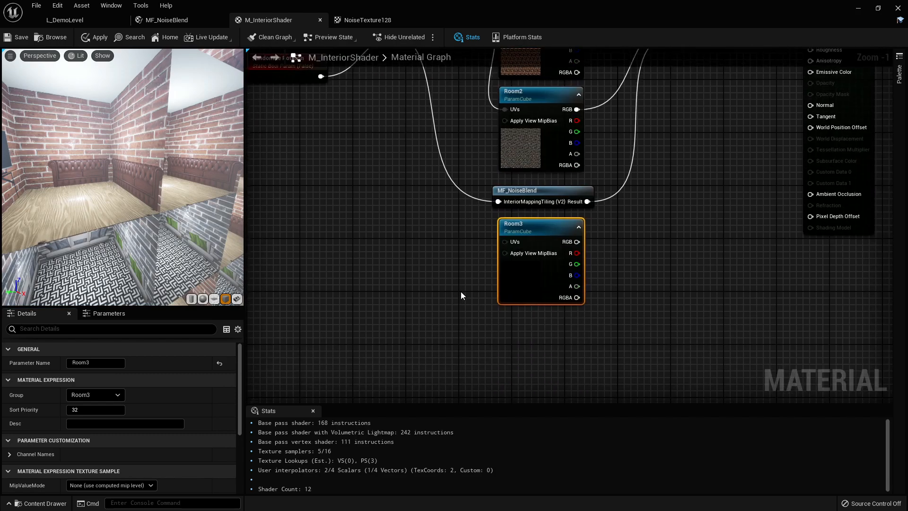
{"action": "scroll", "coordinate": [582, 252], "scroll_direction": "down", "scroll_amount": 2}
{"action": "scroll", "coordinate": [505, 261], "scroll_direction": "up", "scroll_amount": 3}
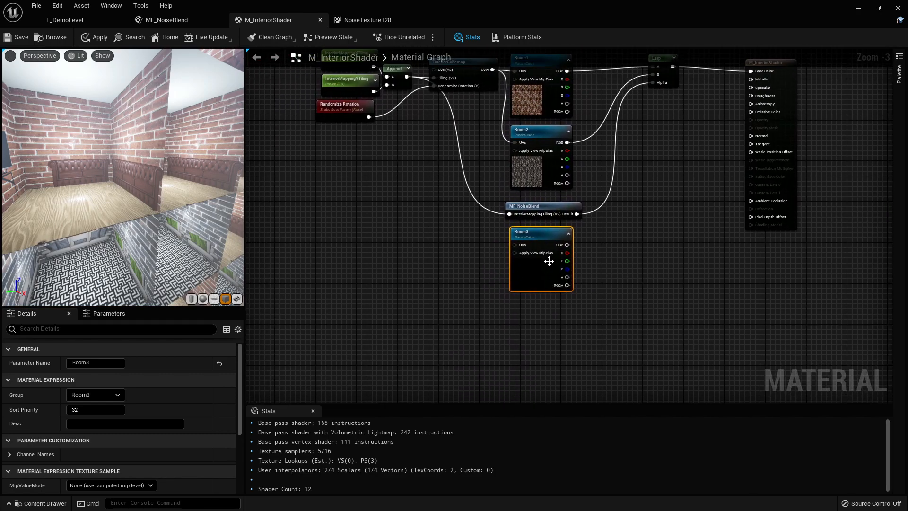
{"action": "scroll", "coordinate": [513, 321], "scroll_direction": "down", "scroll_amount": 2}
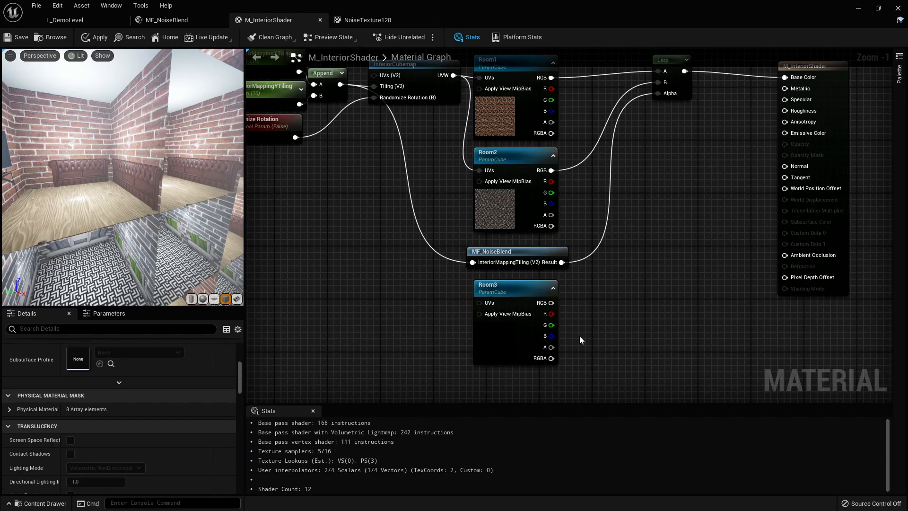
{"action": "left_click", "coordinate": [517, 333]}
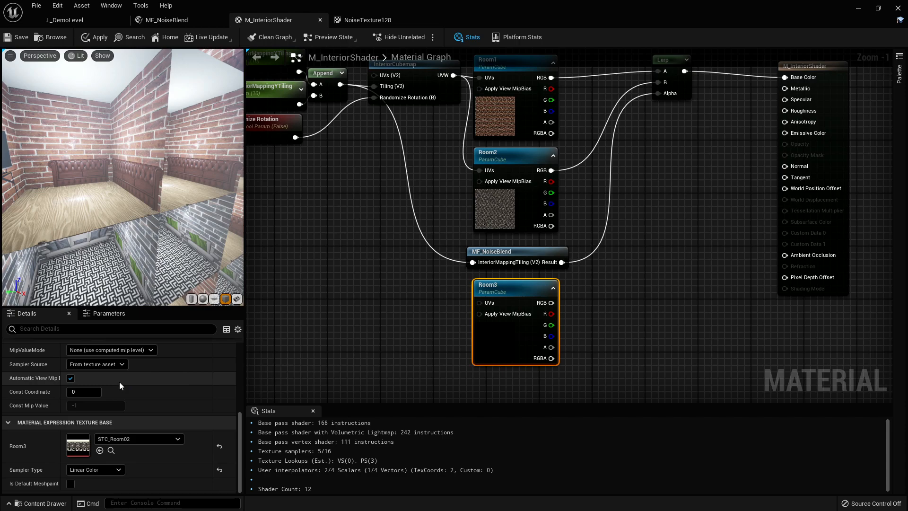
{"action": "left_click", "coordinate": [140, 441]}
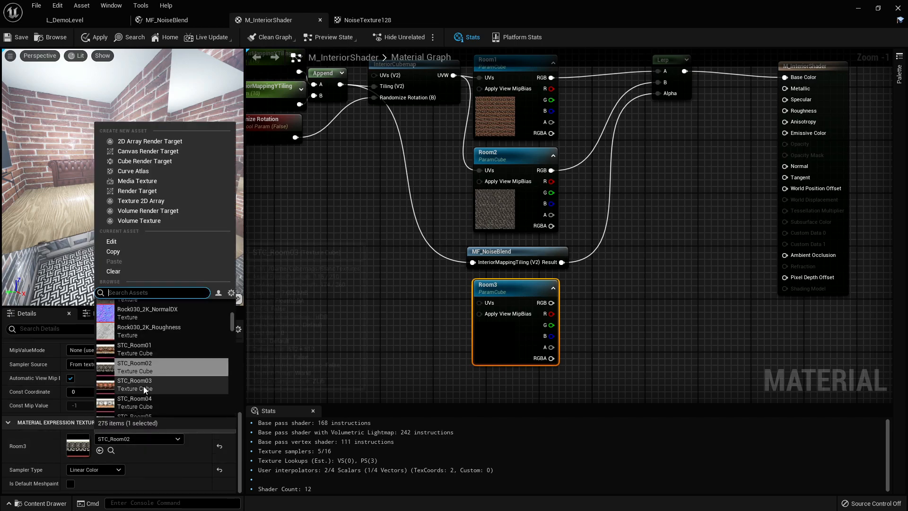
{"action": "left_click", "coordinate": [142, 384]}
{"action": "left_click", "coordinate": [649, 324]}
Duplicate the Lerp node, then wire the first Lerp's output to its A input and Room3's RGB to its B input
{"action": "right_click_drag", "start_coordinate": [657, 271], "coordinate": [623, 322]}
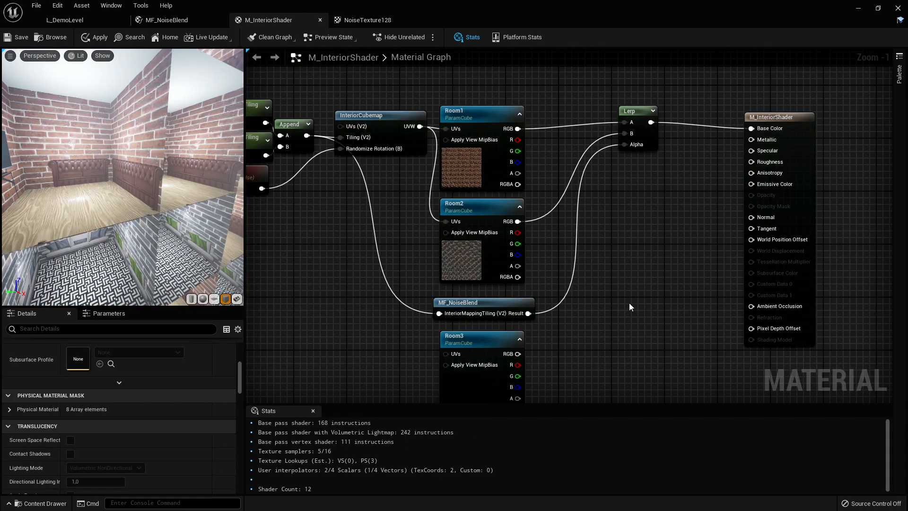
{"action": "left_click", "coordinate": [638, 133]}
{"action": "key", "text": "ctrl+c"}
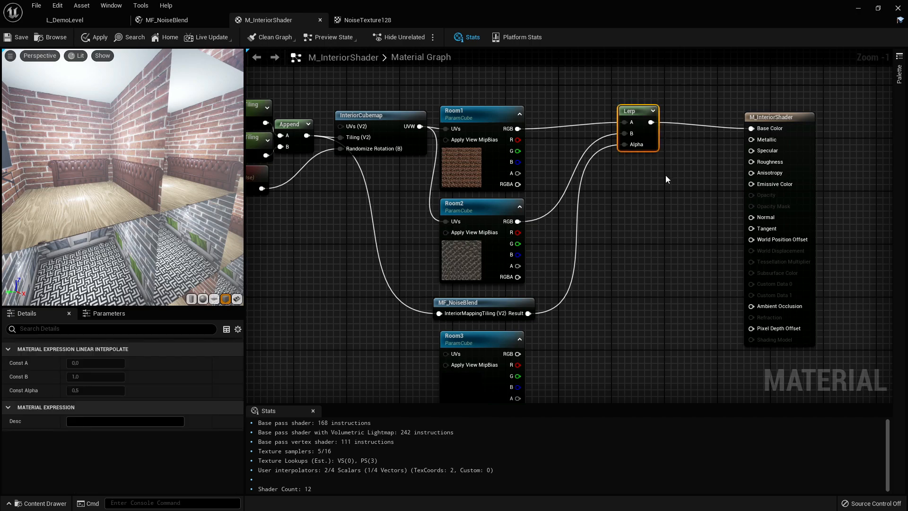
{"action": "key", "text": "ctrl+v"}
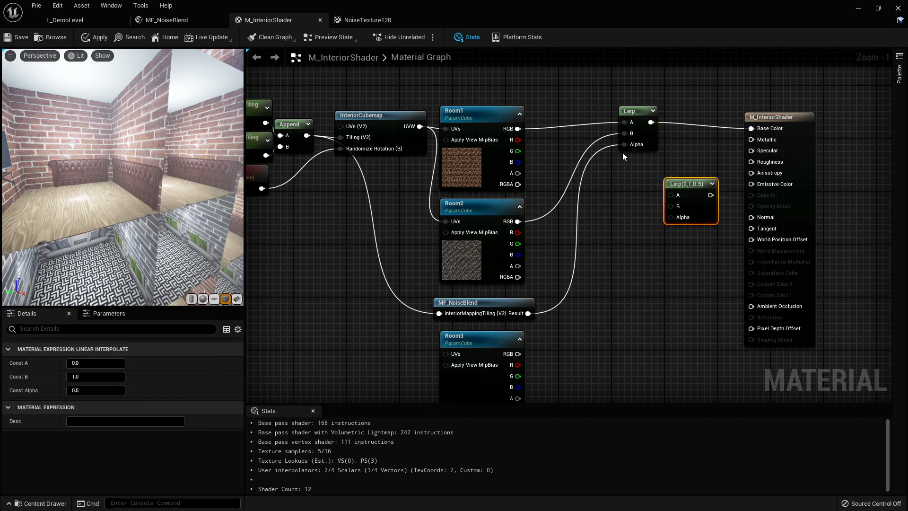
{"action": "left_click_drag", "start_coordinate": [679, 197], "coordinate": [651, 122]}
{"action": "right_click_drag", "start_coordinate": [667, 273], "coordinate": [669, 210]}
{"action": "left_click_drag", "start_coordinate": [672, 144], "coordinate": [519, 291]}
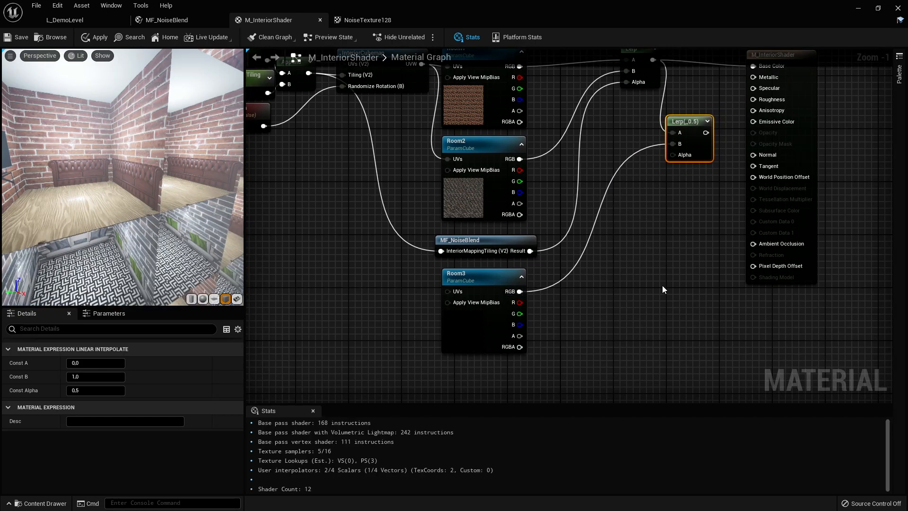
Duplicate MF_NoiseBlend, place the copy beneath Room3, and wire its Result to the second Lerp's Alpha
{"action": "left_click", "coordinate": [485, 240]}
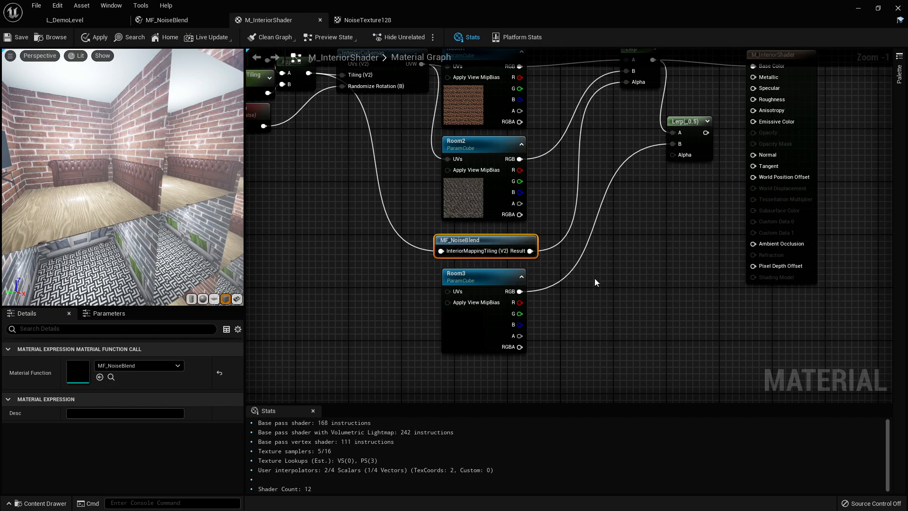
{"action": "key", "text": "ctrl+v"}
{"action": "left_click_drag", "start_coordinate": [611, 284], "coordinate": [464, 366]}
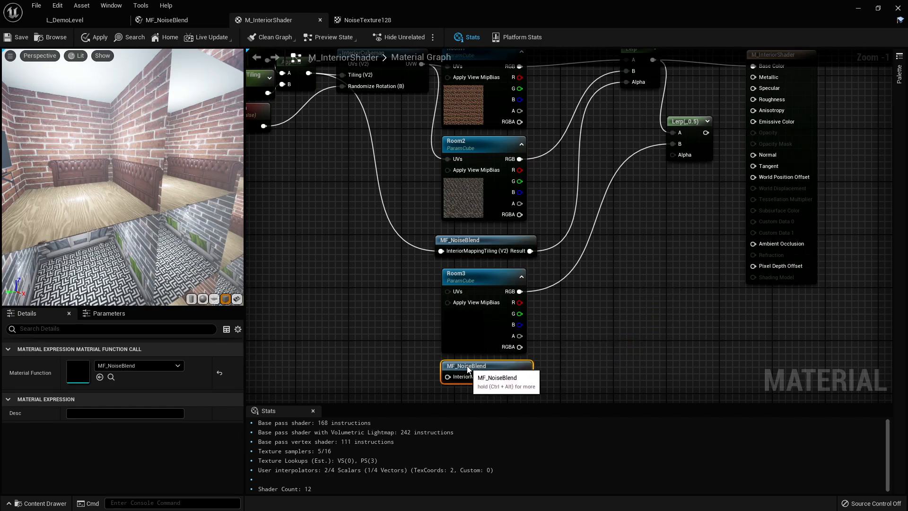
{"action": "left_click_drag", "start_coordinate": [526, 377], "coordinate": [673, 155]}
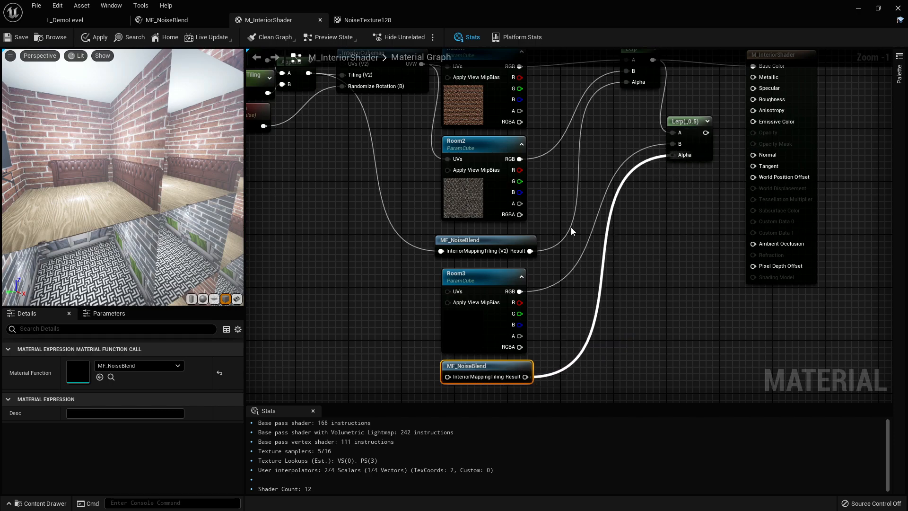
Wire the Append output to the lower MF_NoiseBlend's InteriorMappingTiling input and InteriorCubemap's UVW to Room3's UVs
{"action": "right_click_drag", "start_coordinate": [492, 270], "coordinate": [592, 236]}
{"action": "left_click_drag", "start_coordinate": [548, 343], "coordinate": [410, 239]}
{"action": "right_click_drag", "start_coordinate": [441, 290], "coordinate": [386, 221]}
{"action": "right_click_drag", "start_coordinate": [464, 148], "coordinate": [453, 49]}
{"action": "right_click_drag", "start_coordinate": [478, 266], "coordinate": [528, 327]}
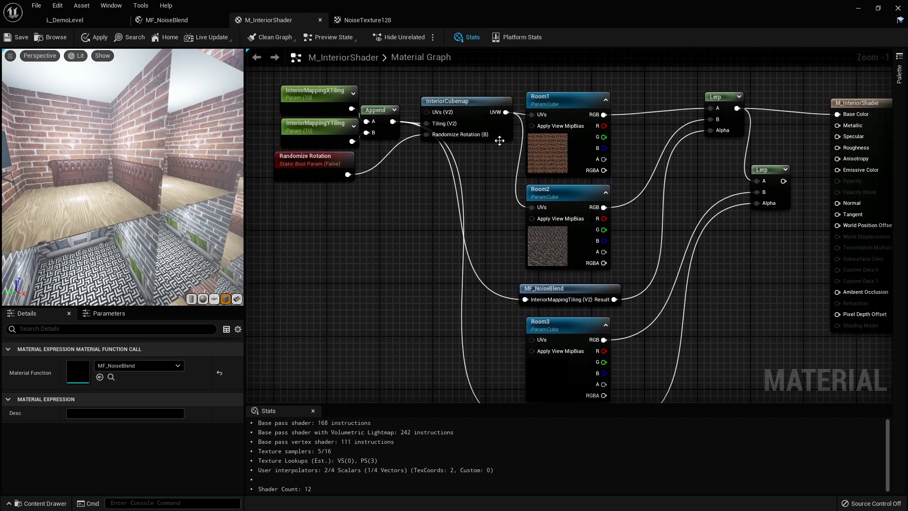
{"action": "left_click_drag", "start_coordinate": [505, 112], "coordinate": [531, 339]}
Connect the second Lerp's output to the material's Base Color
{"action": "right_click_drag", "start_coordinate": [591, 341], "coordinate": [554, 323]}
{"action": "right_click_drag", "start_coordinate": [750, 187], "coordinate": [594, 289]}
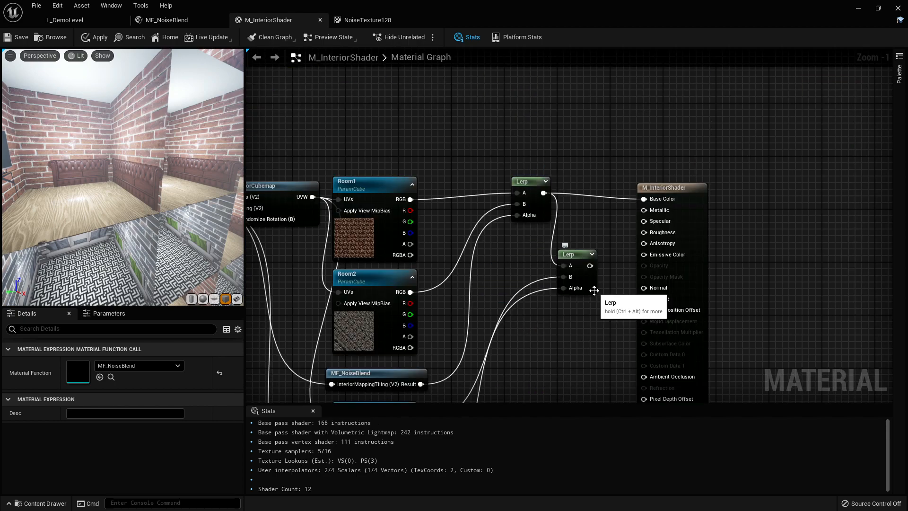
{"action": "left_click_drag", "start_coordinate": [589, 266], "coordinate": [659, 199]}
{"action": "right_click_drag", "start_coordinate": [255, 381], "coordinate": [315, 320]}
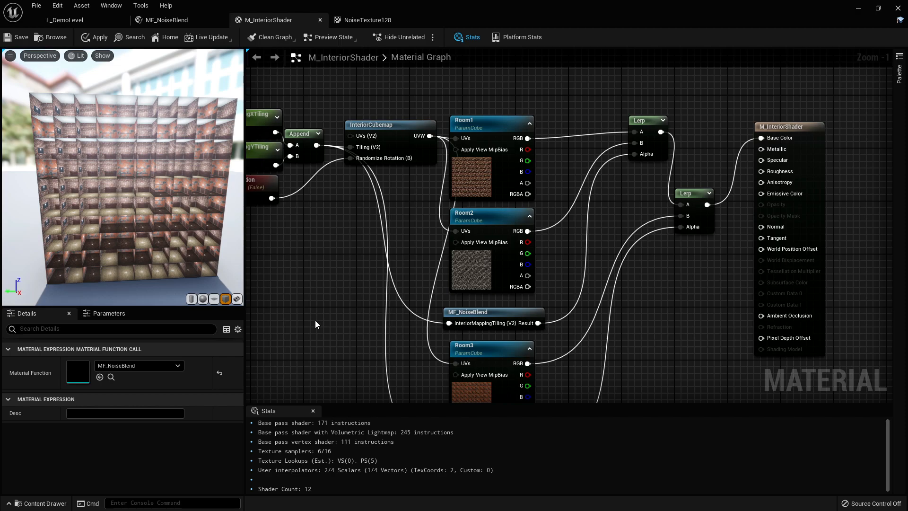
In MF_NoiseBlend, add a FunctionInput named NoiseTextureOffset and set its input type to Function Input Vector 2
{"action": "left_click", "coordinate": [181, 22]}
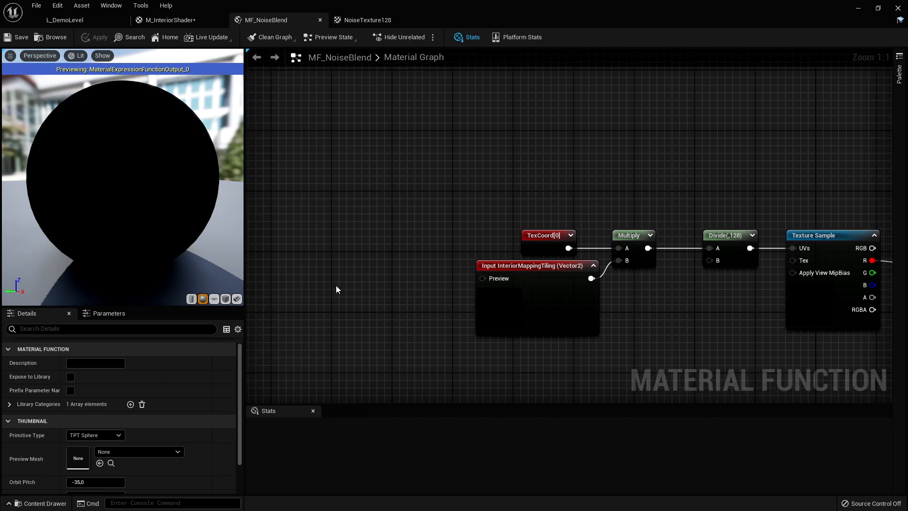
{"action": "right_click", "coordinate": [336, 286]}
{"action": "type", "text": "input"}
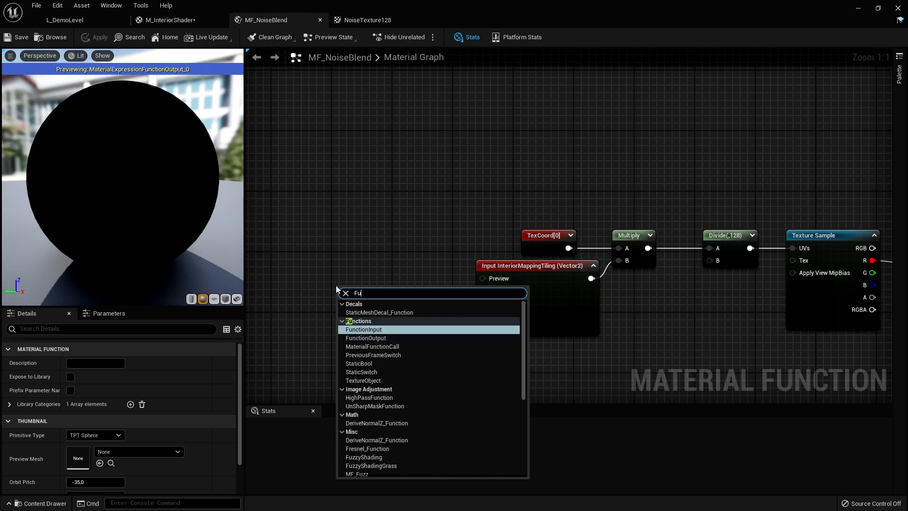
{"action": "key", "text": "Return"}
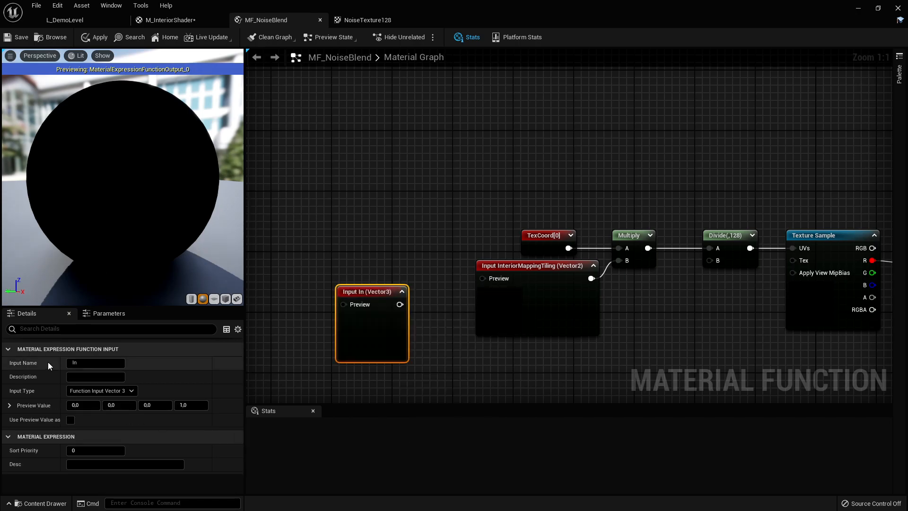
{"action": "left_click", "coordinate": [94, 363]}
{"action": "type", "text": "I"}
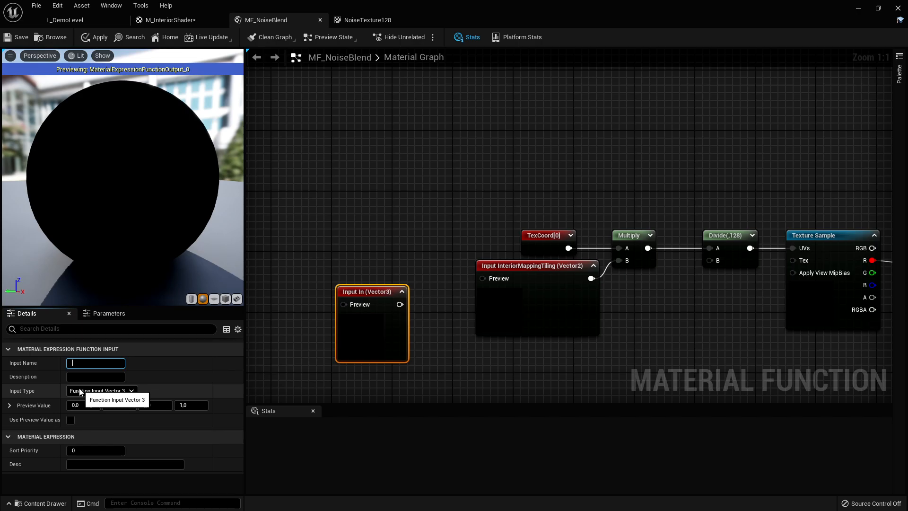
{"action": "type", "text": "NoiseTextureOffset"}
{"action": "key", "text": "Return"}
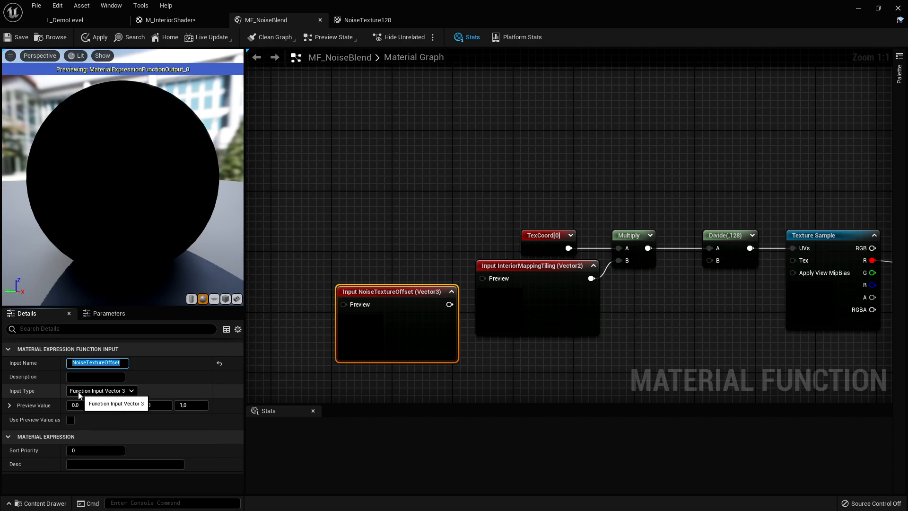
{"action": "left_click", "coordinate": [80, 392]}
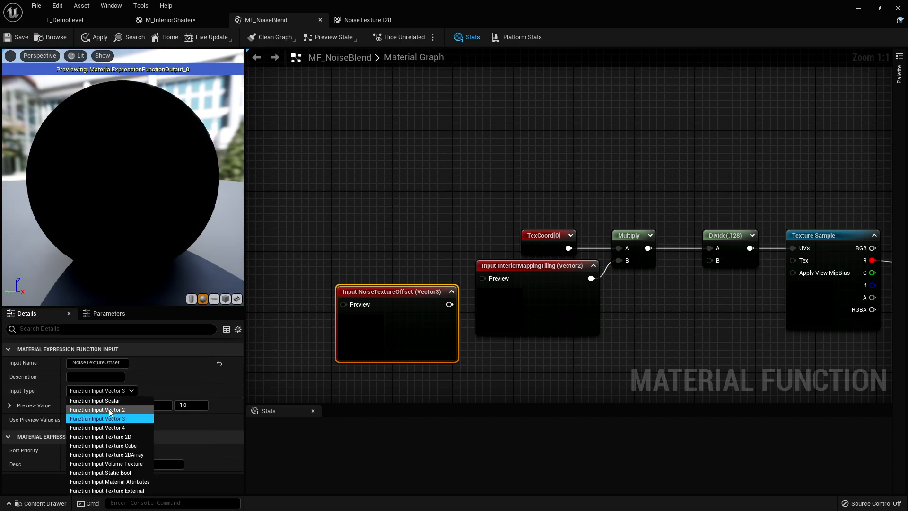
{"action": "left_click", "coordinate": [109, 409]}
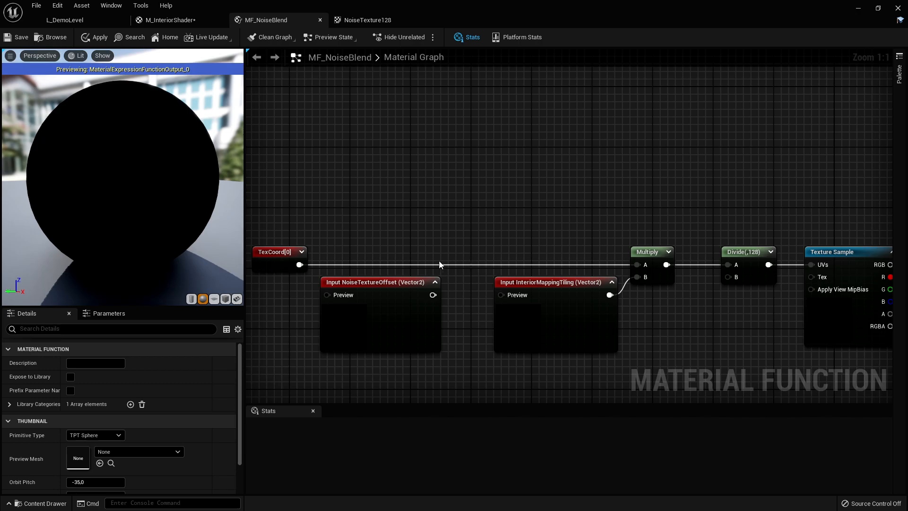
Insert an Add node between TexCoord and Multiply, feed NoiseTextureOffset into its B input, and apply the function changes
{"action": "left_click_drag", "start_coordinate": [300, 264], "coordinate": [448, 261]}
{"action": "type", "text": "add"}
{"action": "left_click", "coordinate": [473, 312]}
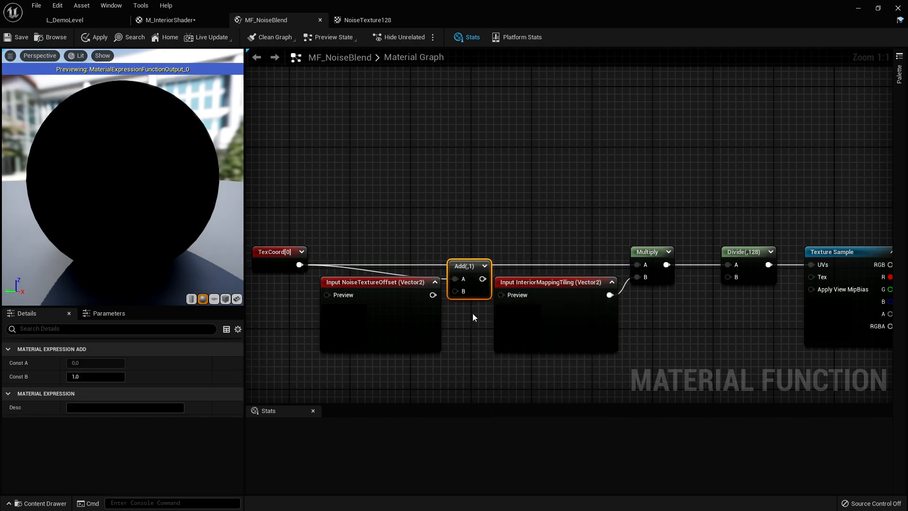
{"action": "left_click_drag", "start_coordinate": [433, 294], "coordinate": [638, 264]}
{"action": "left_click", "coordinate": [457, 273]}
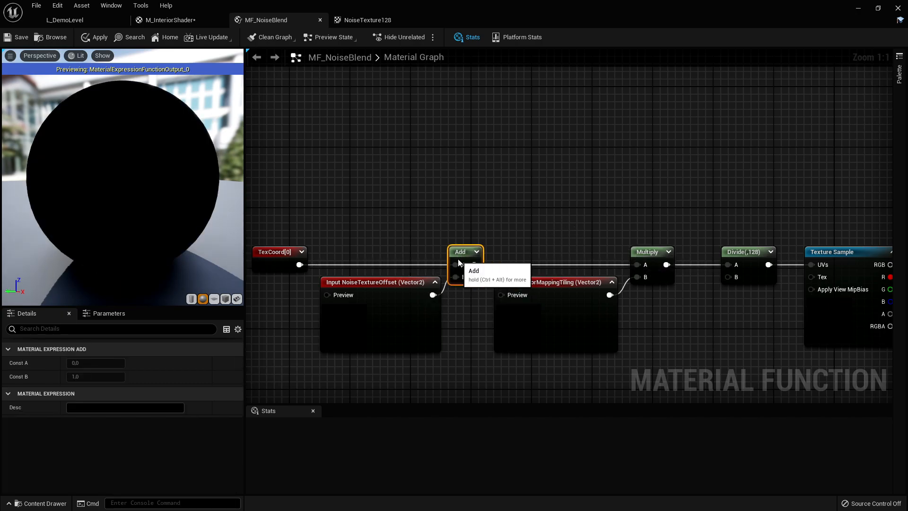
{"action": "left_click_drag", "start_coordinate": [457, 273], "coordinate": [457, 259]}
{"action": "left_click", "coordinate": [457, 328]}
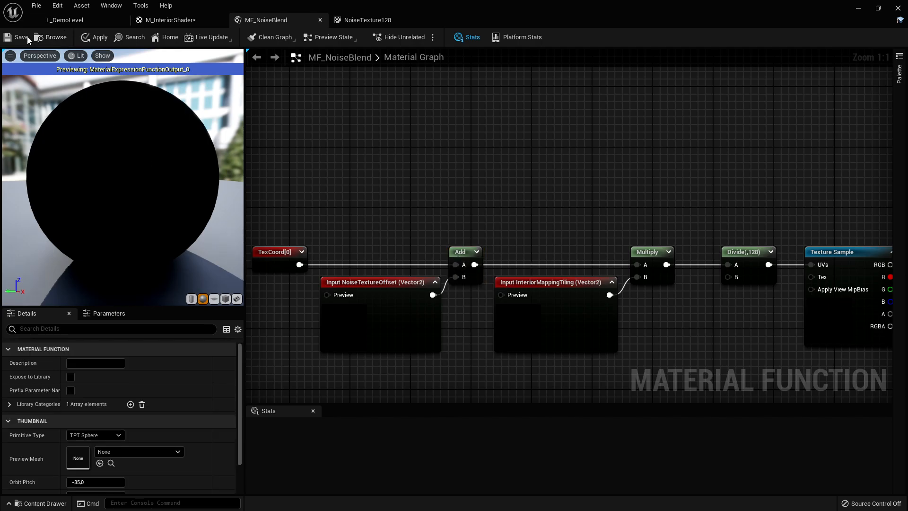
{"action": "left_click", "coordinate": [100, 37]}
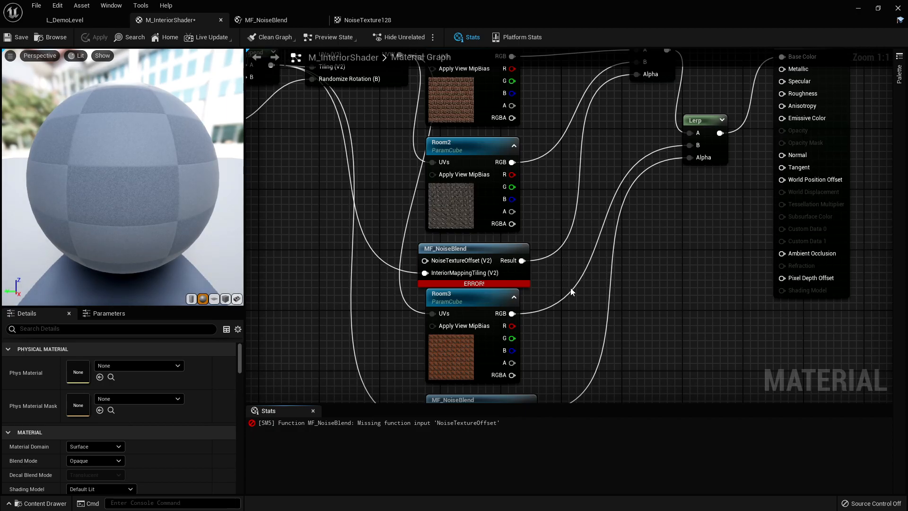
In M_InteriorShader, duplicate the InteriorMappingXTiling and InteriorMappingYTiling parameters and place the copies beside the upper MF_NoiseBlend
{"action": "right_click_drag", "start_coordinate": [570, 286], "coordinate": [605, 321]}
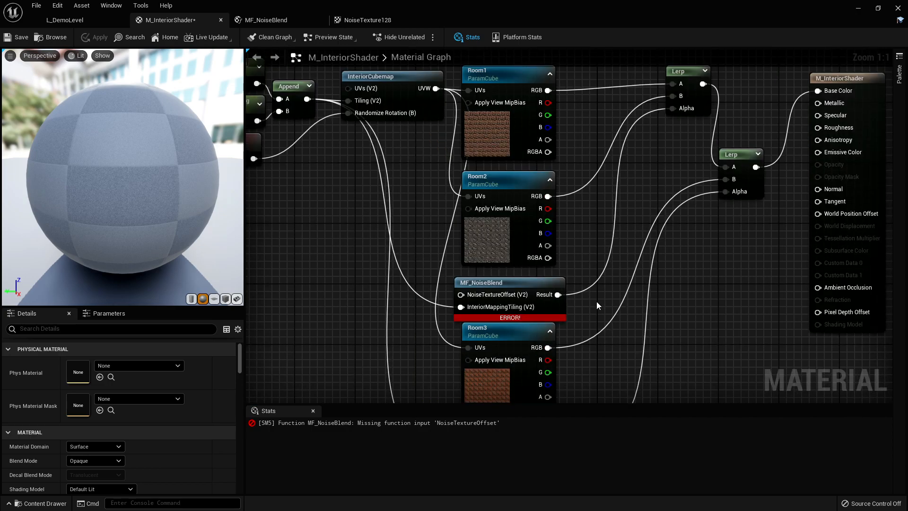
{"action": "scroll", "coordinate": [597, 302], "scroll_direction": "down", "scroll_amount": 2}
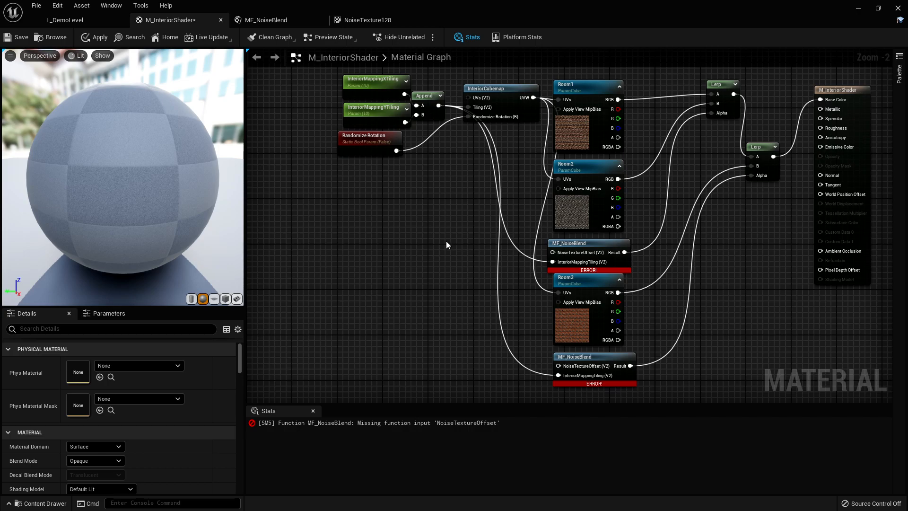
{"action": "right_click_drag", "start_coordinate": [550, 259], "coordinate": [586, 269]}
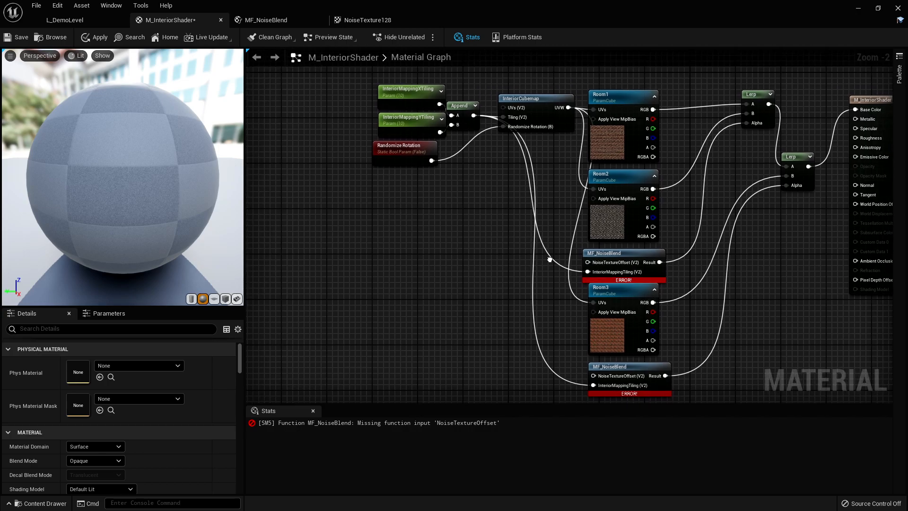
{"action": "right_click_drag", "start_coordinate": [523, 217], "coordinate": [467, 203]}
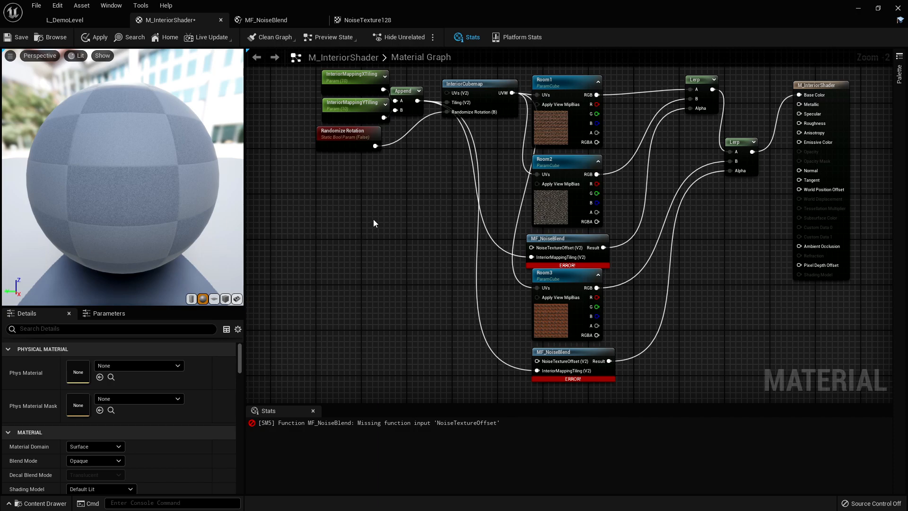
{"action": "right_click_drag", "start_coordinate": [374, 219], "coordinate": [416, 325]}
{"action": "left_click_drag", "start_coordinate": [374, 109], "coordinate": [397, 222]}
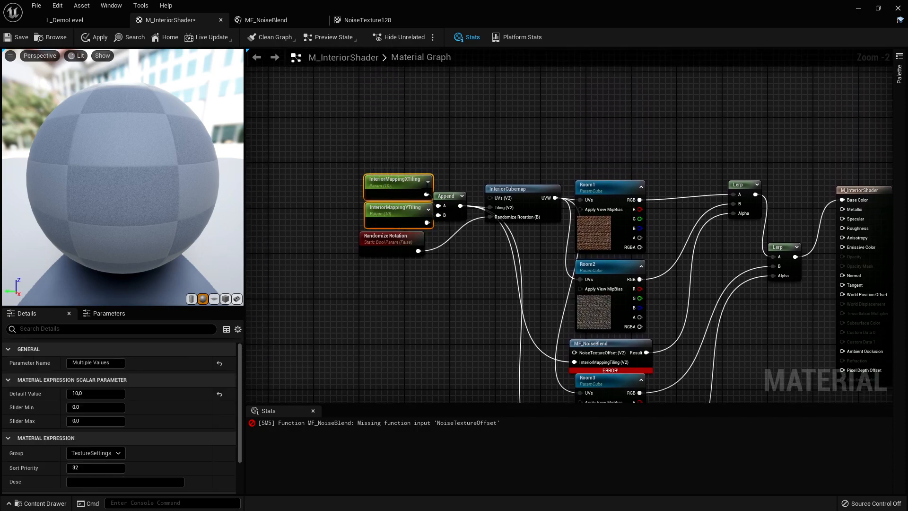
{"action": "right_click_drag", "start_coordinate": [470, 320], "coordinate": [458, 251]}
{"action": "key", "text": "ctrl+v"}
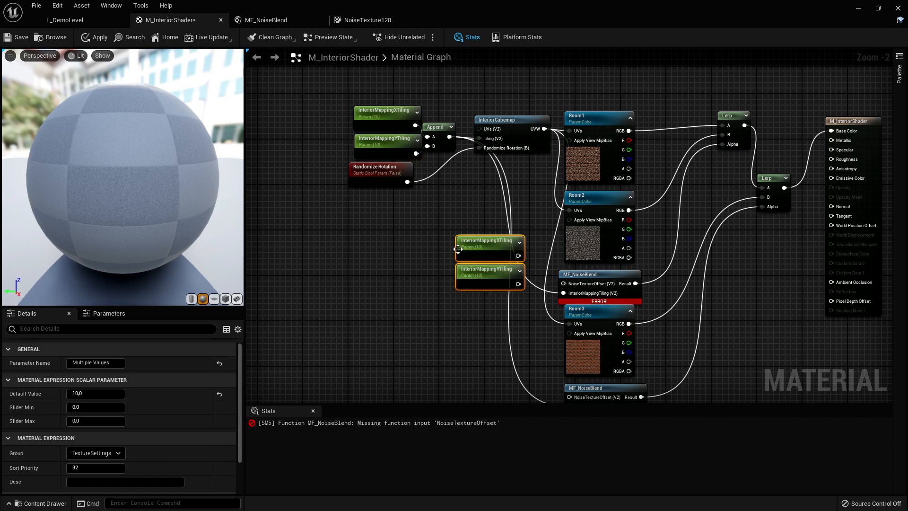
{"action": "left_click_drag", "start_coordinate": [487, 251], "coordinate": [440, 272]}
Rename the copied InteriorMappingXTiling parameter to NoiseTextureOffsetXRoom2
{"action": "left_click", "coordinate": [440, 272]}
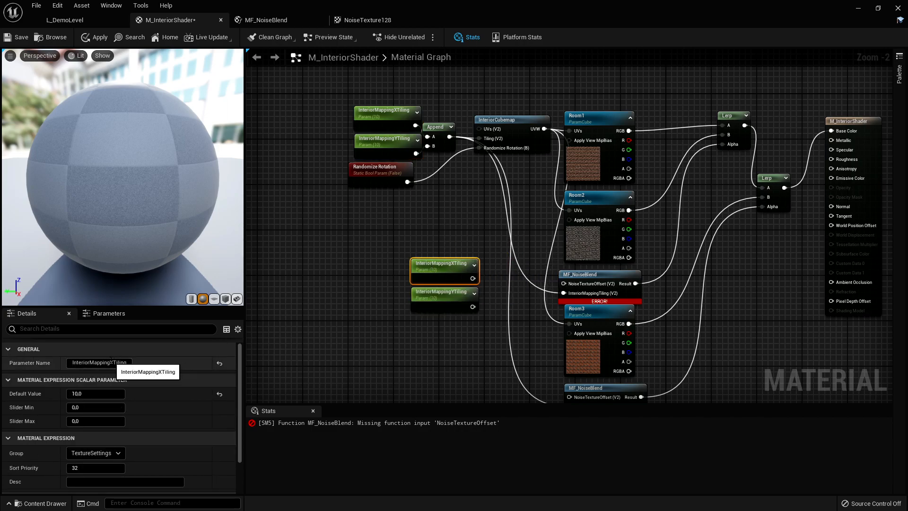
{"action": "left_click", "coordinate": [110, 362]}
{"action": "key", "text": "Right"}
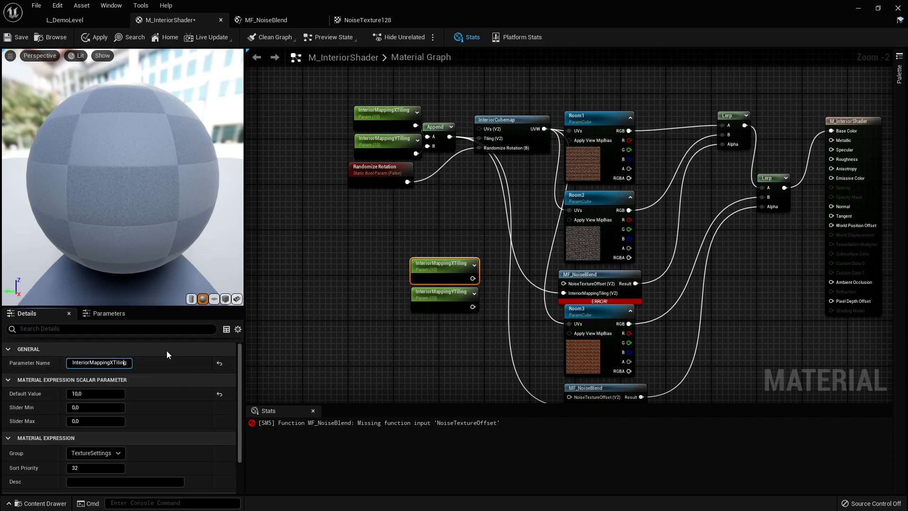
{"action": "key", "text": "BackSpace"}
{"action": "key", "text": "BackSpace"}
{"action": "key", "text": "BackSpace"}
{"action": "key", "text": "BackSpace"}
{"action": "key", "text": "BackSpace"}
{"action": "key", "text": "BackSpace"}
{"action": "key", "text": "BackSpace"}
{"action": "key", "text": "BackSpace"}
{"action": "key", "text": "BackSpace"}
{"action": "key", "text": "BackSpace"}
{"action": "key", "text": "BackSpace"}
{"action": "key", "text": "BackSpace"}
{"action": "key", "text": "BackSpace"}
{"action": "key", "text": "BackSpace"}
{"action": "key", "text": "BackSpace"}
{"action": "type", "text": "NoiseTextureOffset"}
{"action": "key", "text": "Return"}
{"action": "key", "text": "End"}
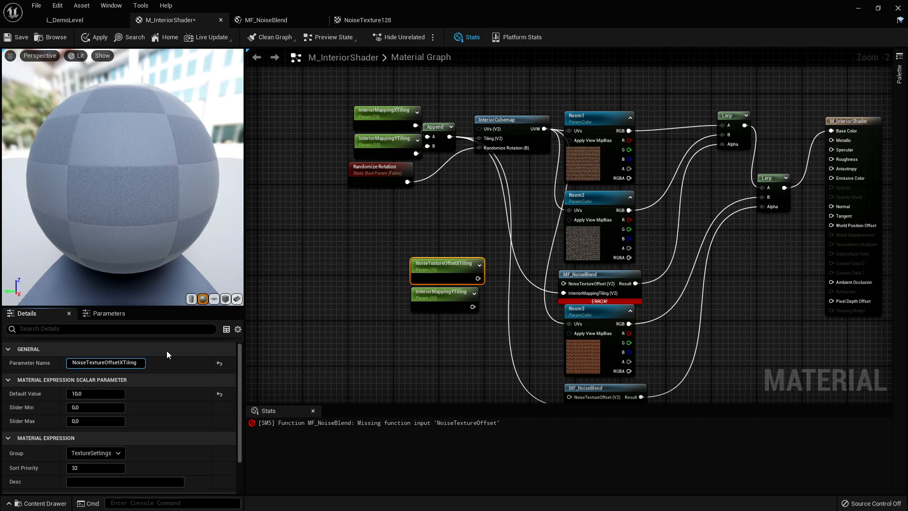
{"action": "key", "text": "BackSpace"}
{"action": "key", "text": "BackSpace"}
{"action": "key", "text": "BackSpace"}
{"action": "key", "text": "BackSpace"}
{"action": "key", "text": "BackSpace"}
{"action": "key", "text": "BackSpace"}
{"action": "type", "text": "Room"}
{"action": "key", "text": "Return"}
Reuse the new parameter name for the InteriorMappingYTiling copy, changing the axis letter so it reads NoiseTextureOffsetYRoom2
{"action": "key", "text": "ctrl+c"}
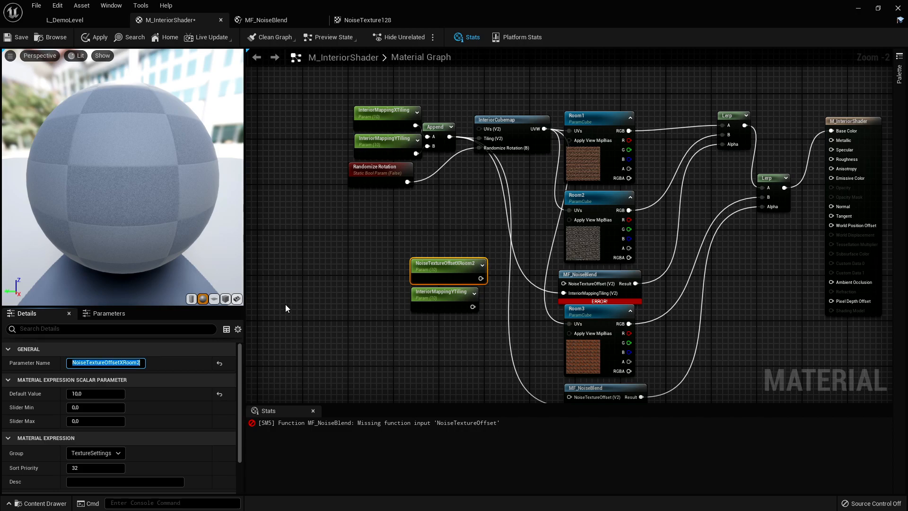
{"action": "left_click", "coordinate": [448, 299]}
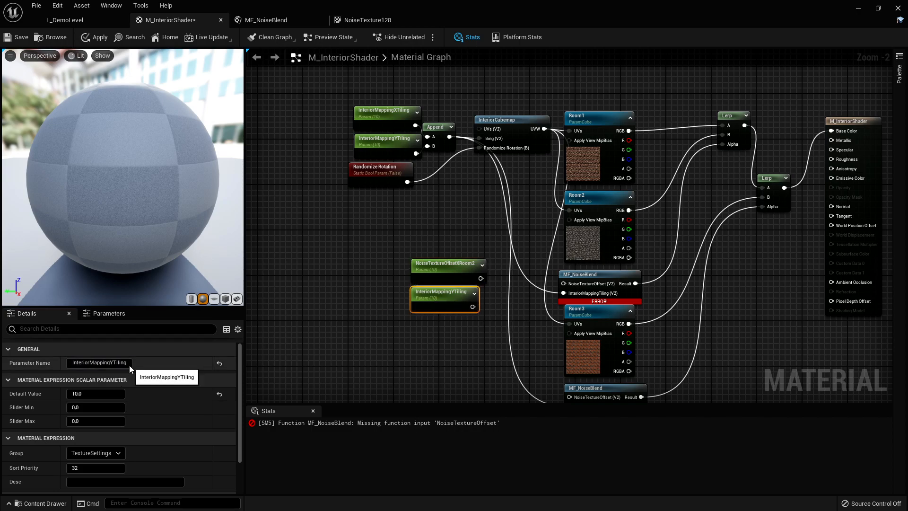
{"action": "left_click", "coordinate": [113, 363]}
{"action": "key", "text": "ctrl+v"}
{"action": "key", "text": "Return"}
{"action": "key", "text": "Right"}
{"action": "key", "text": "Right"}
{"action": "key", "text": "Right"}
{"action": "key", "text": "Right"}
{"action": "key", "text": "Right"}
{"action": "key", "text": "Right"}
{"action": "key", "text": "Right"}
{"action": "key", "text": "Right"}
{"action": "key", "text": "Right"}
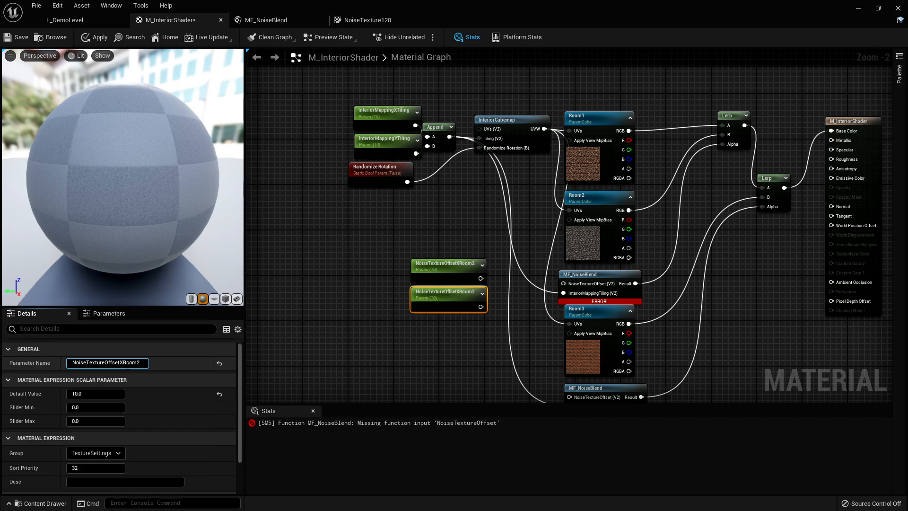
{"action": "key", "text": "BackSpace"}
{"action": "type", "text": "Y"}
{"action": "key", "text": "Return"}
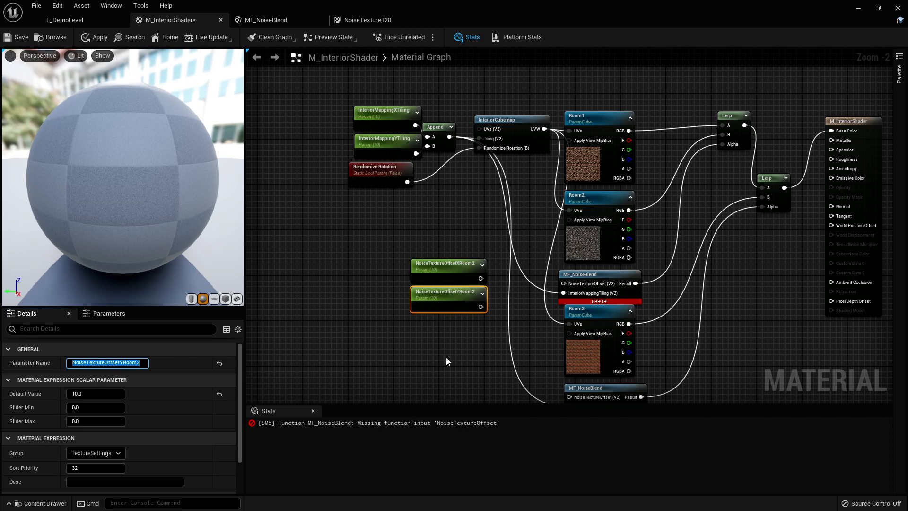
Duplicate the Append node and place the copy between the Room2 offset parameters and the upper MF_NoiseBlend
{"action": "left_click", "coordinate": [473, 208]}
{"action": "right_click_drag", "start_coordinate": [474, 207], "coordinate": [455, 226]}
{"action": "left_click_drag", "start_coordinate": [453, 226], "coordinate": [416, 138]}
{"action": "key", "text": "ctrl+c"}
{"action": "key", "text": "ctrl+v"}
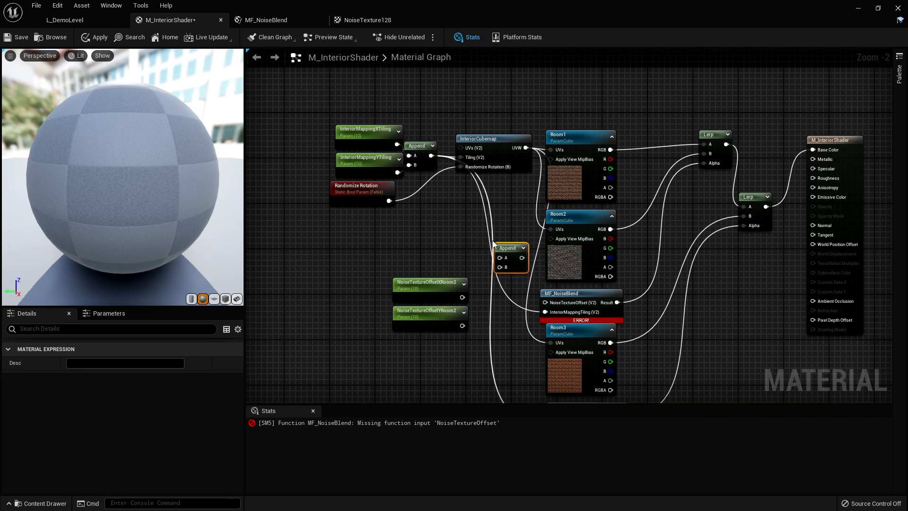
{"action": "left_click_drag", "start_coordinate": [503, 244], "coordinate": [500, 287]}
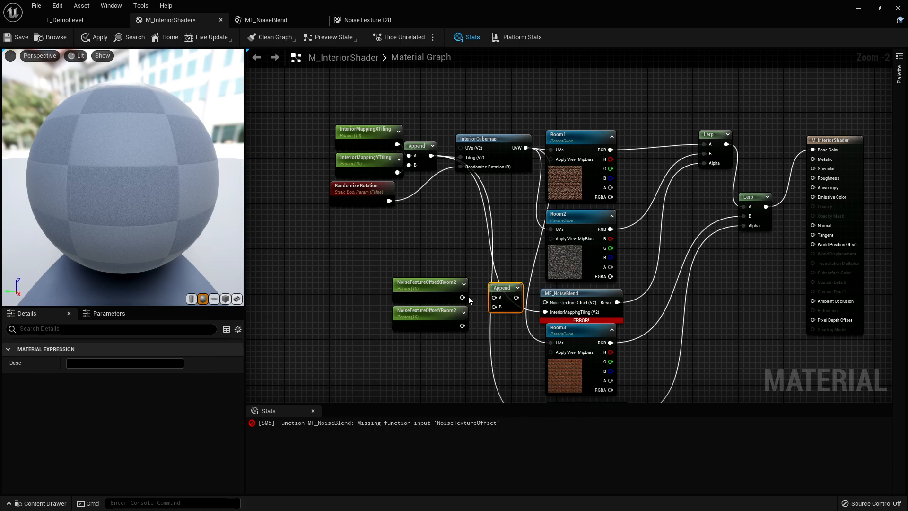
Wire the X and Y Room2 offsets to the new Append's A and B, and its output to the upper MF_NoiseBlend's NoiseTextureOffset
{"action": "left_click_drag", "start_coordinate": [462, 297], "coordinate": [463, 326]}
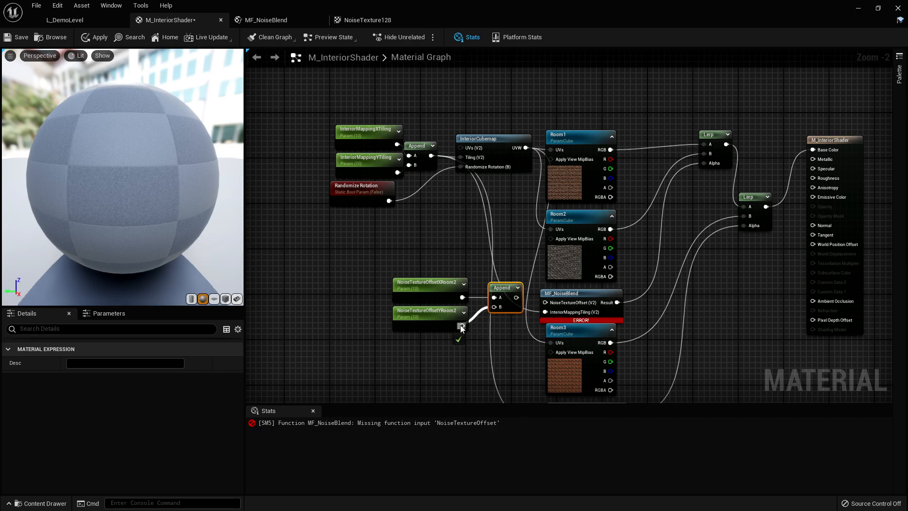
{"action": "mouse_move", "coordinate": [516, 297]}
{"action": "left_mouse_down"}
{"action": "mouse_move", "coordinate": [545, 302]}
{"action": "mouse_move", "coordinate": [500, 294]}
{"action": "left_mouse_up"}
{"action": "left_click", "coordinate": [462, 353]}
{"action": "right_click_drag", "start_coordinate": [461, 353], "coordinate": [454, 345]}
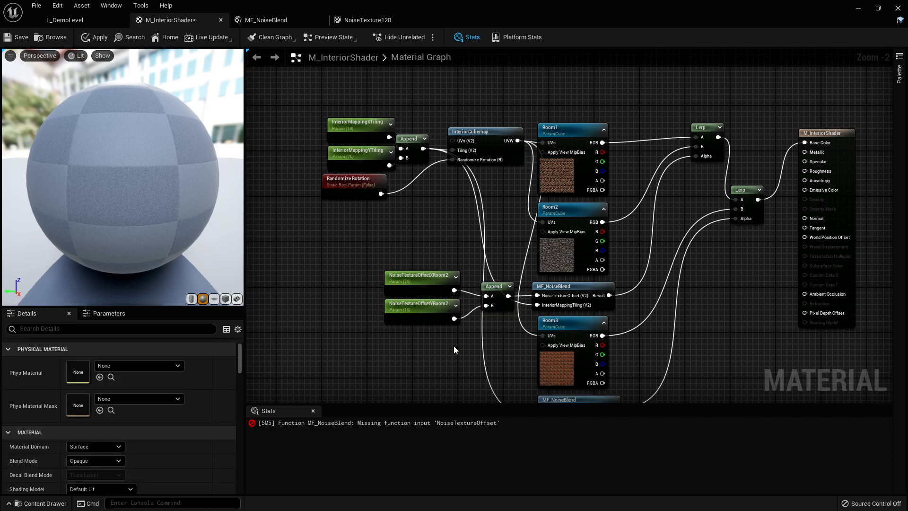
Set the parameter group of NoiseTextureOffsetXRoom2 and NoiseTextureOffsetYRoom2 to Room2
{"action": "left_click", "coordinate": [428, 282]}
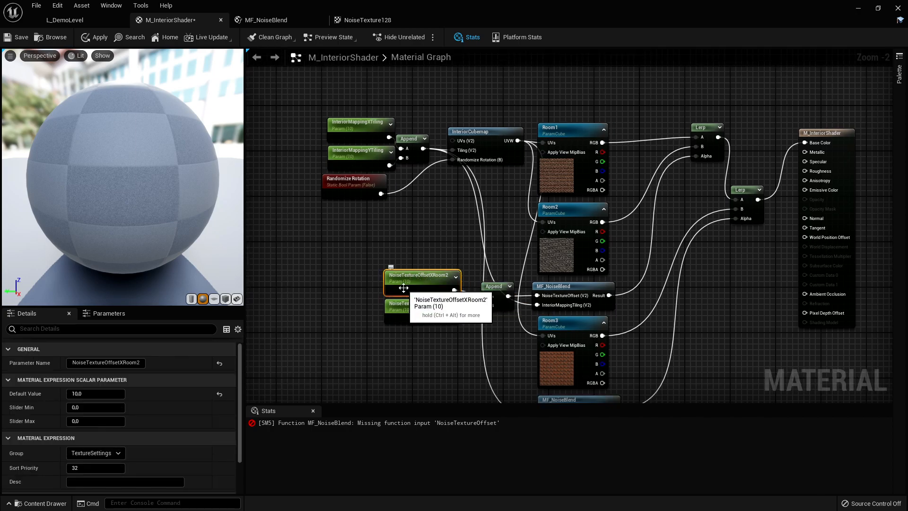
{"action": "left_click", "coordinate": [121, 453]}
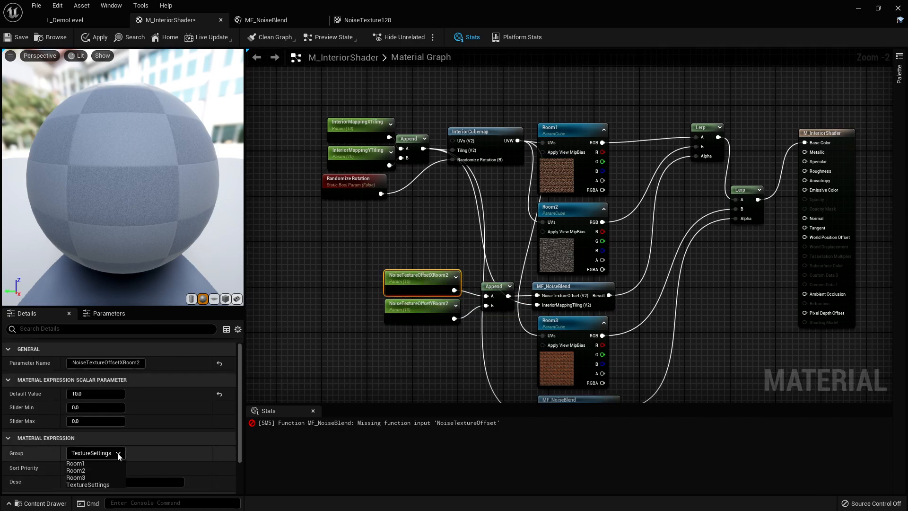
{"action": "left_click", "coordinate": [90, 470]}
{"action": "left_click", "coordinate": [420, 315]}
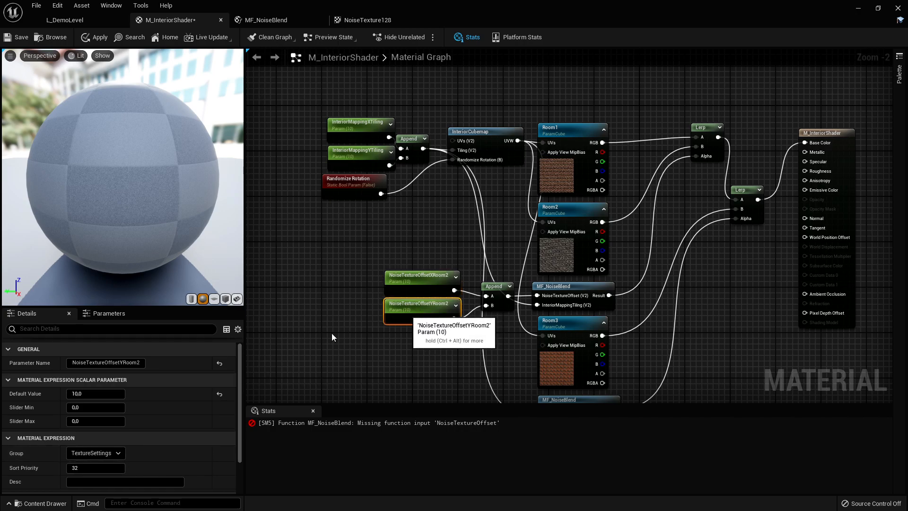
{"action": "left_click", "coordinate": [118, 453]}
{"action": "left_click", "coordinate": [78, 471]}
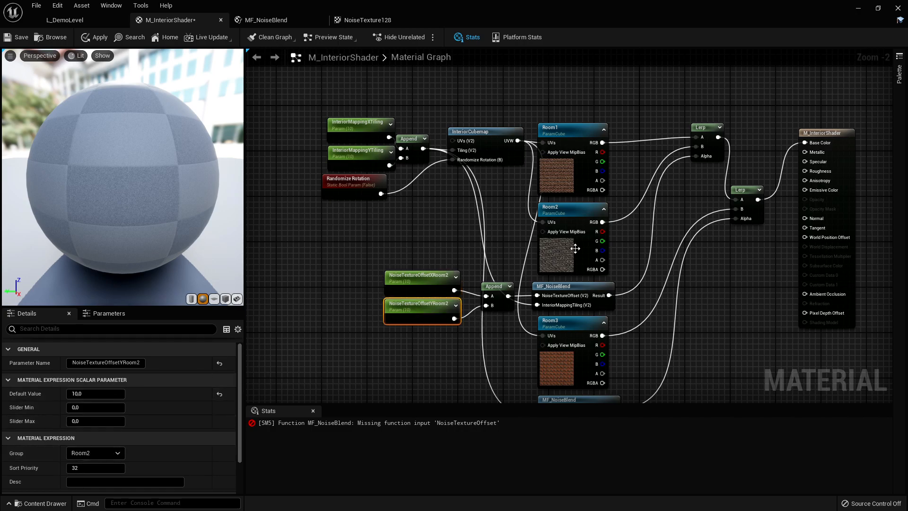
Duplicate the two Room2 offset parameters with their Append and wire the copied Append's output to the lower MF_NoiseBlend's NoiseTextureOffset
{"action": "left_click", "coordinate": [684, 310]}
{"action": "right_click_drag", "start_coordinate": [746, 284], "coordinate": [683, 264]}
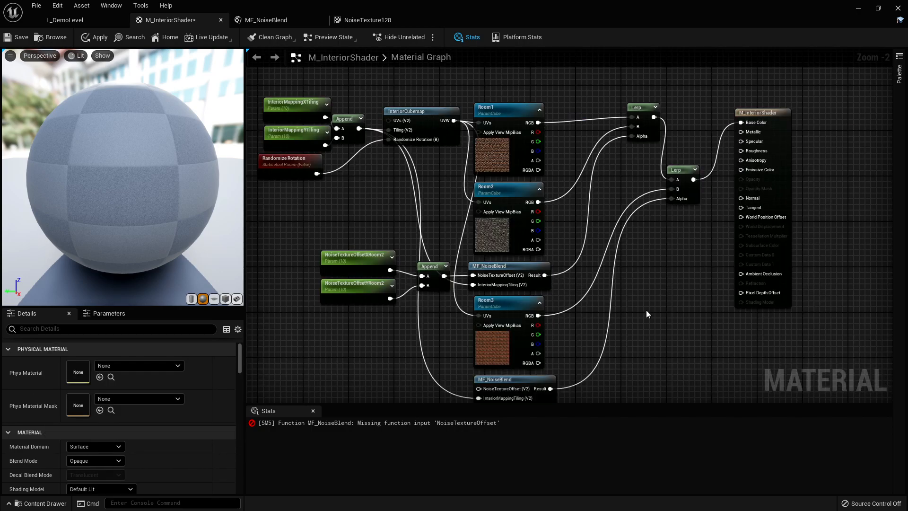
{"action": "right_click_drag", "start_coordinate": [646, 310], "coordinate": [647, 227]}
{"action": "left_click_drag", "start_coordinate": [451, 268], "coordinate": [368, 165]}
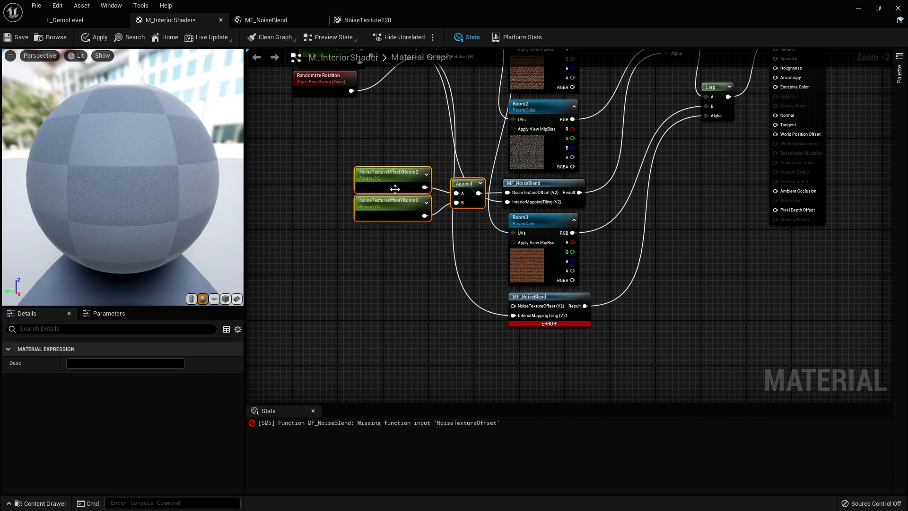
{"action": "key", "text": "ctrl+d"}
{"action": "left_click_drag", "start_coordinate": [449, 244], "coordinate": [409, 302]}
{"action": "left_click_drag", "start_coordinate": [477, 324], "coordinate": [521, 307]}
{"action": "right_click_drag", "start_coordinate": [515, 310], "coordinate": [572, 292]}
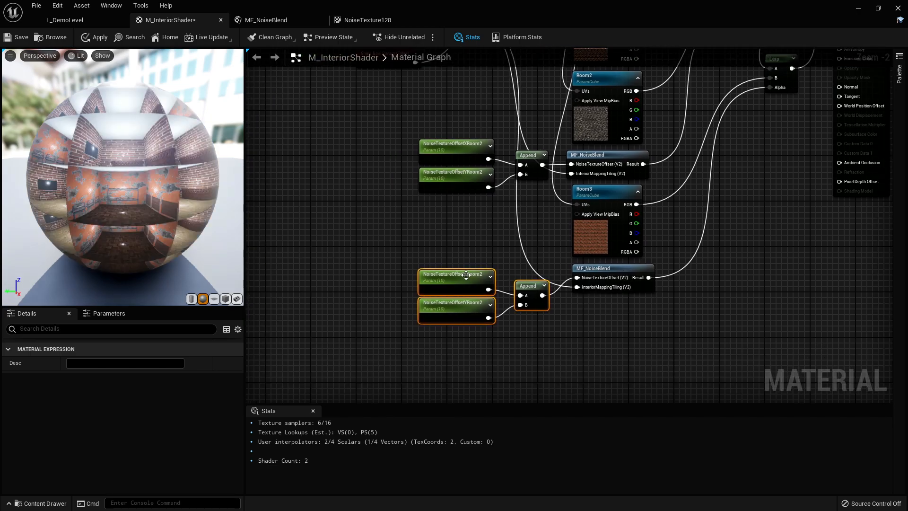
{"action": "left_click", "coordinate": [458, 346]}
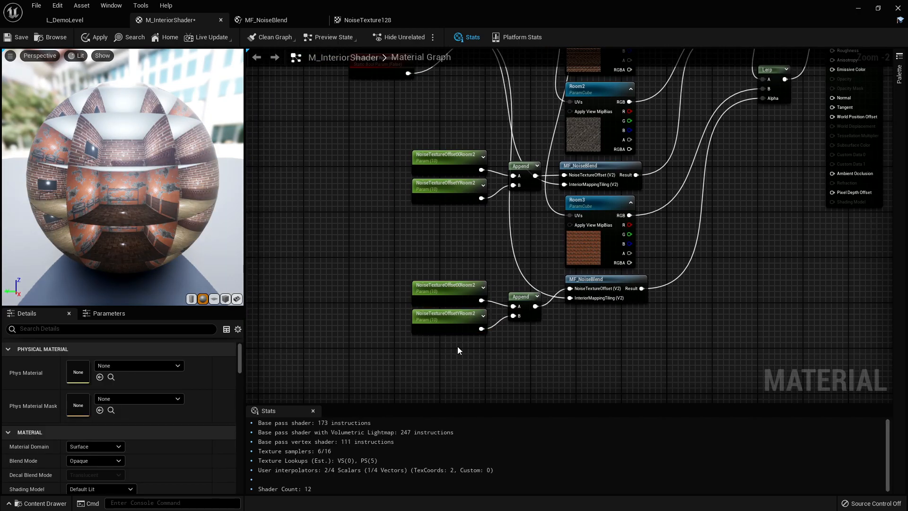
Rename the duplicated offset parameters NoiseTextureOffsetXRoom3 and NoiseTextureOffsetYRoom3
{"action": "left_click", "coordinate": [439, 292]}
{"action": "left_click", "coordinate": [140, 362]}
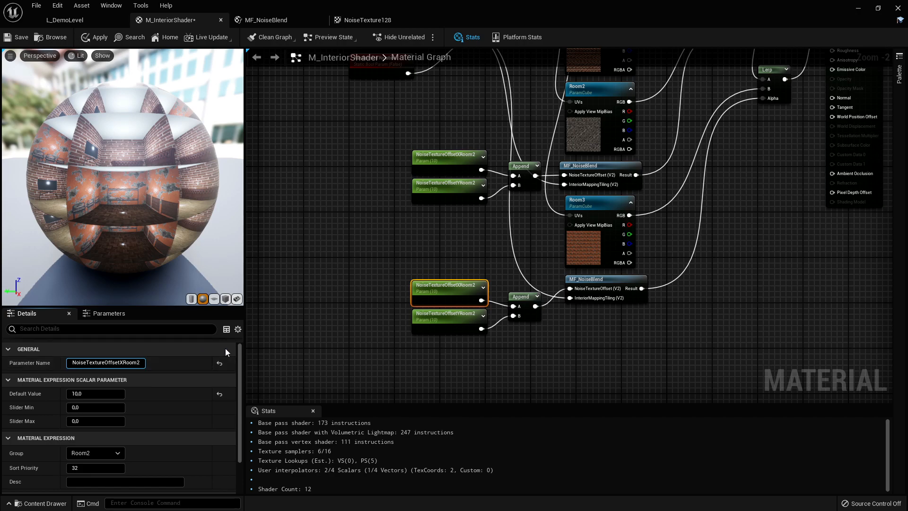
{"action": "key", "text": "BackSpace"}
{"action": "type", "text": "3"}
{"action": "key", "text": "Return"}
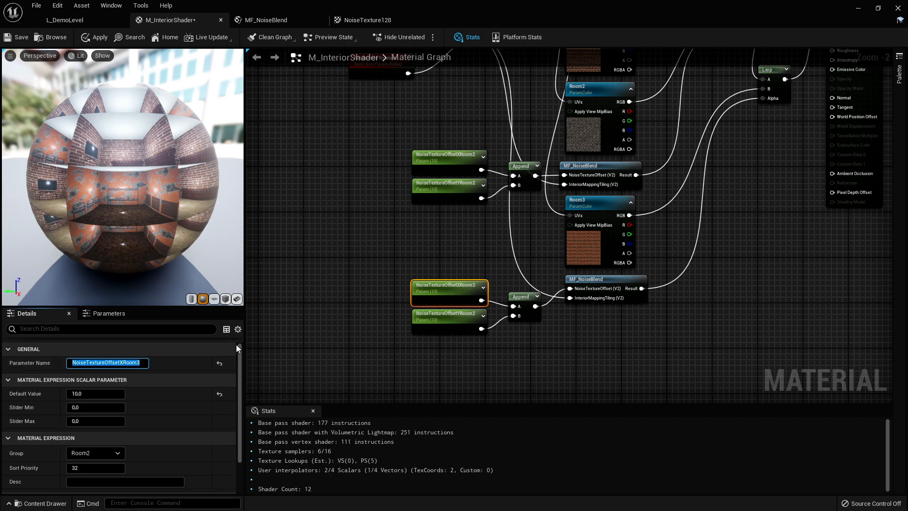
{"action": "left_click", "coordinate": [448, 322]}
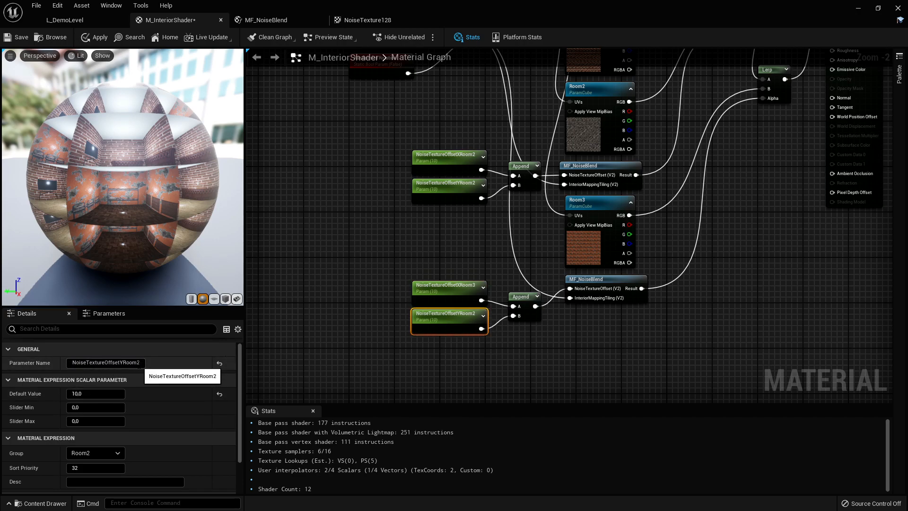
{"action": "key", "text": "End"}
{"action": "key", "text": "BackSpace"}
{"action": "type", "text": "3"}
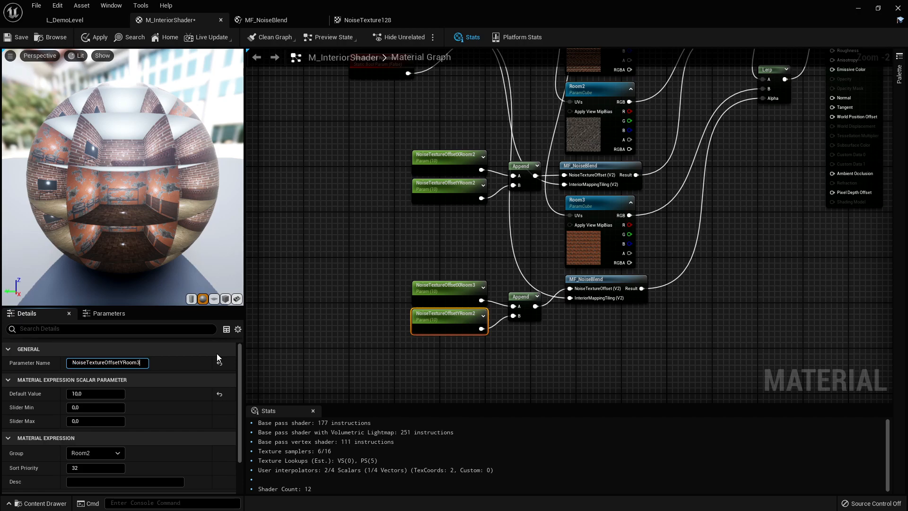
{"action": "key", "text": "Return"}
Set the parameter group of NoiseTextureOffsetYRoom3 and NoiseTextureOffsetXRoom3 to Room3
{"action": "right_click_drag", "start_coordinate": [593, 331], "coordinate": [562, 316]}
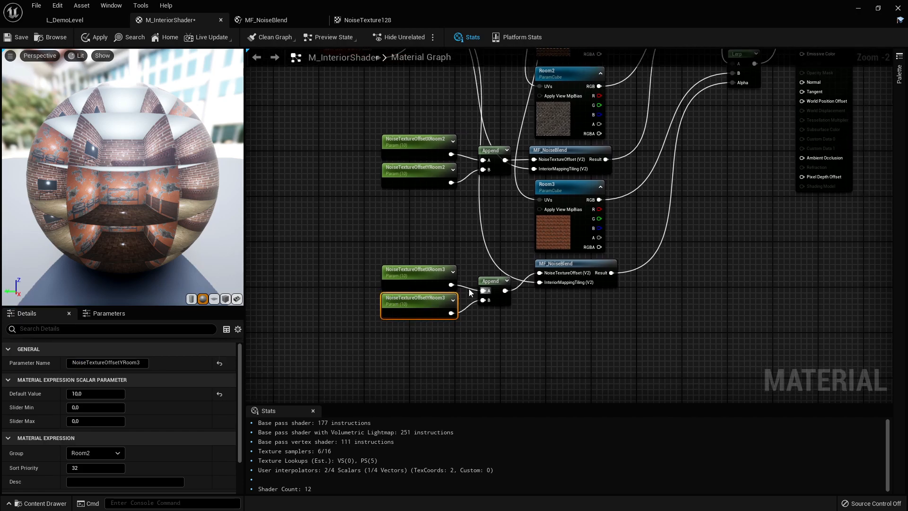
{"action": "right_click_drag", "start_coordinate": [430, 317], "coordinate": [461, 318]}
{"action": "scroll", "coordinate": [113, 444], "scroll_direction": "down", "scroll_amount": 1}
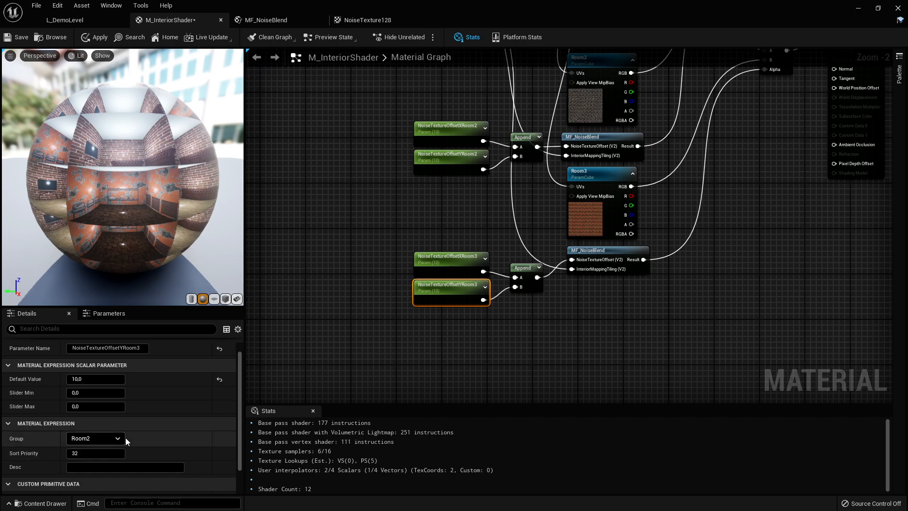
{"action": "left_click", "coordinate": [118, 438]}
{"action": "left_click", "coordinate": [88, 459]}
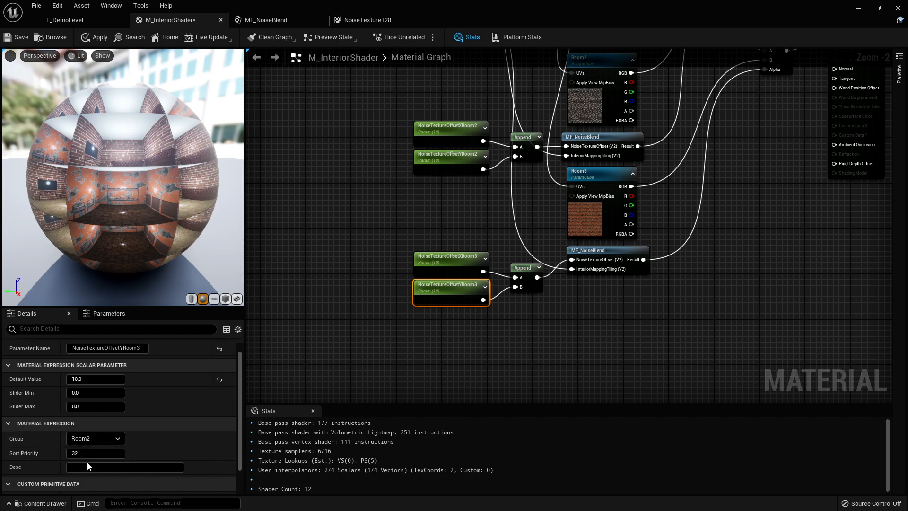
{"action": "left_click", "coordinate": [449, 270]}
{"action": "left_click", "coordinate": [118, 439]}
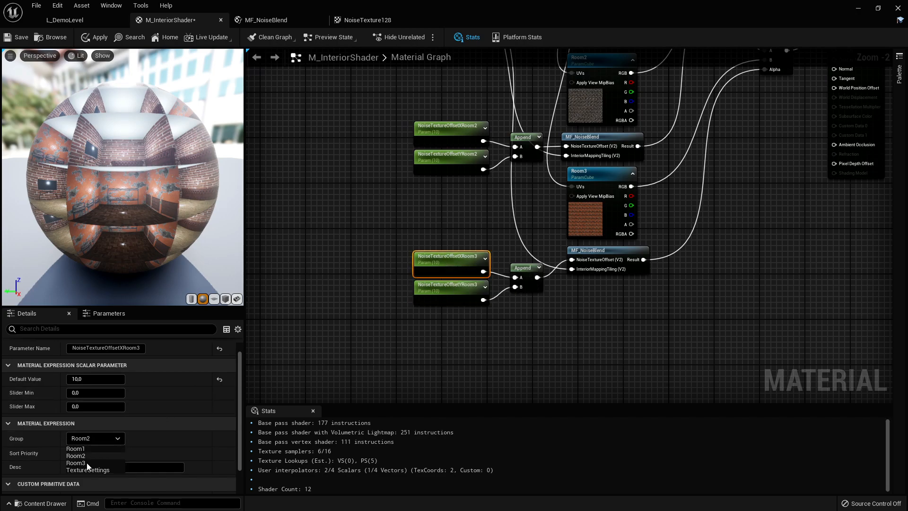
{"action": "left_click", "coordinate": [86, 462]}
{"action": "scroll", "coordinate": [511, 337], "scroll_direction": "down", "scroll_amount": 1}
{"action": "left_click", "coordinate": [510, 338]}
{"action": "scroll", "coordinate": [529, 371], "scroll_direction": "down", "scroll_amount": 2}
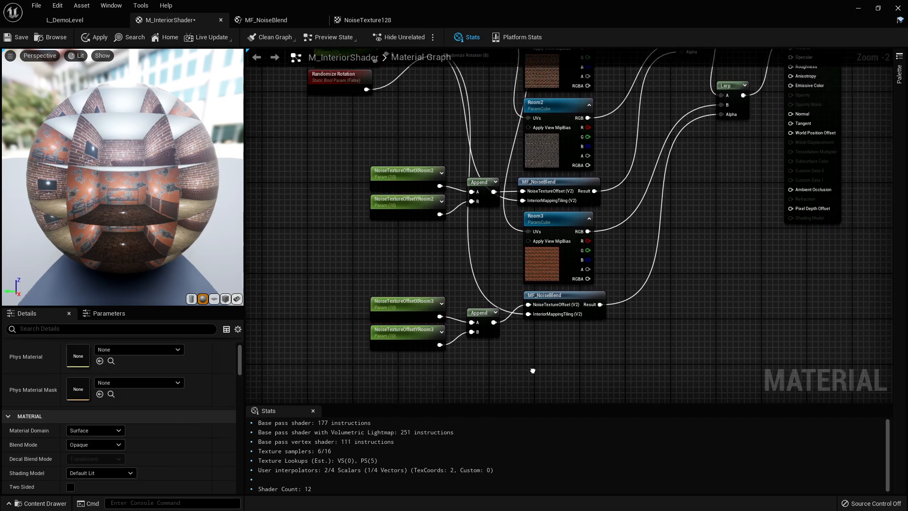
{"action": "scroll", "coordinate": [529, 371], "scroll_direction": "up", "scroll_amount": 3}
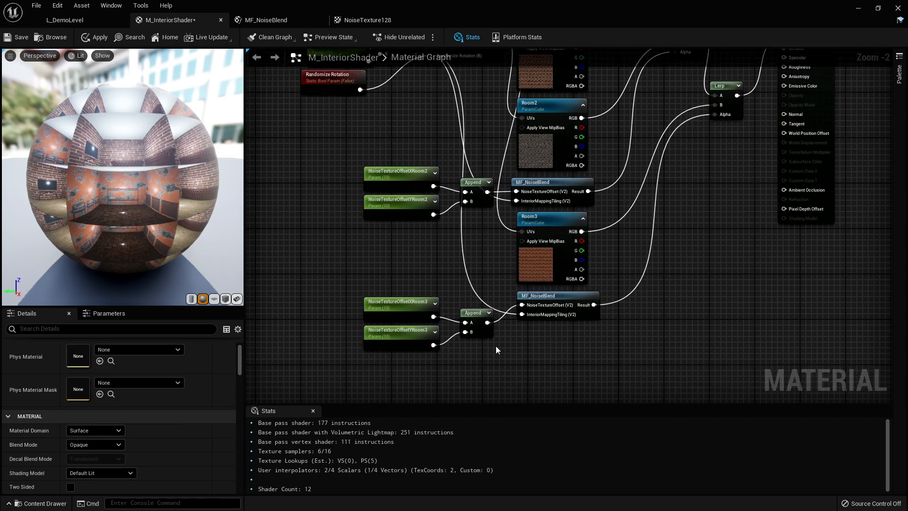
Set the default value of NoiseTextureOffsetXRoom3 to 20 and of NoiseTextureOffsetYRoom3 to 5
{"action": "right_click_drag", "start_coordinate": [516, 353], "coordinate": [506, 333]}
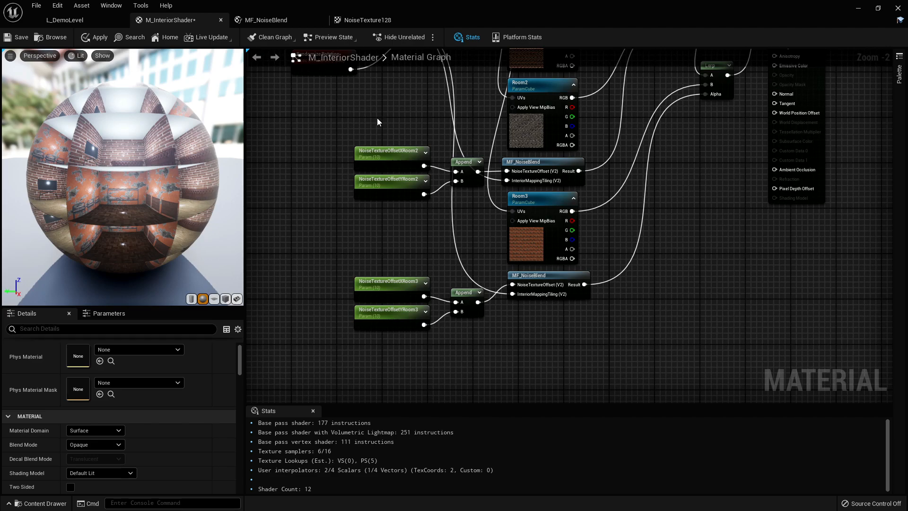
{"action": "left_click", "coordinate": [396, 290]}
{"action": "left_click", "coordinate": [95, 379]}
{"action": "type", "text": "20"}
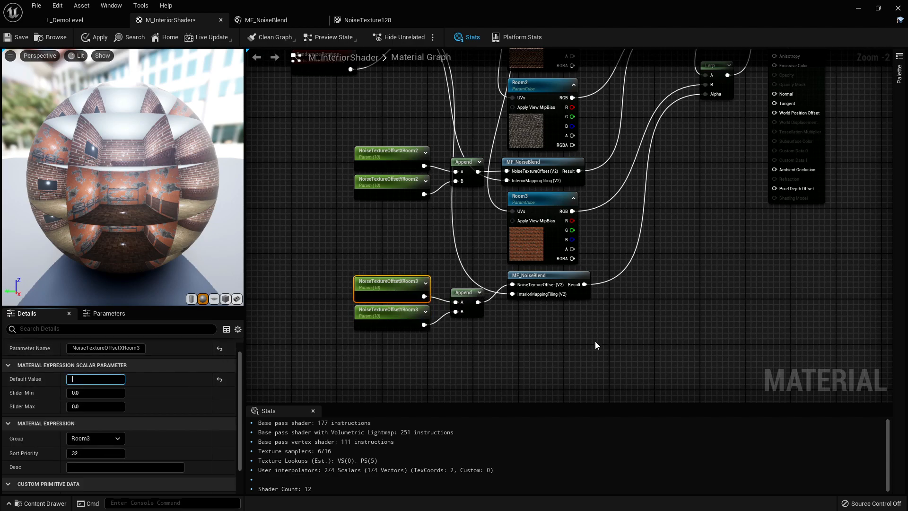
{"action": "key", "text": "Return"}
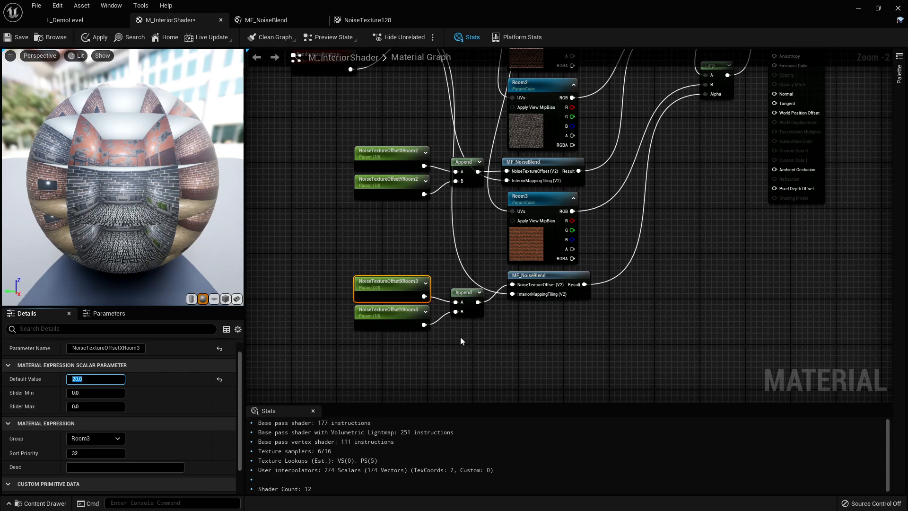
{"action": "left_click", "coordinate": [402, 316]}
{"action": "left_click", "coordinate": [80, 384]}
{"action": "type", "text": "5"}
{"action": "key", "text": "Return"}
{"action": "left_click", "coordinate": [418, 333]}
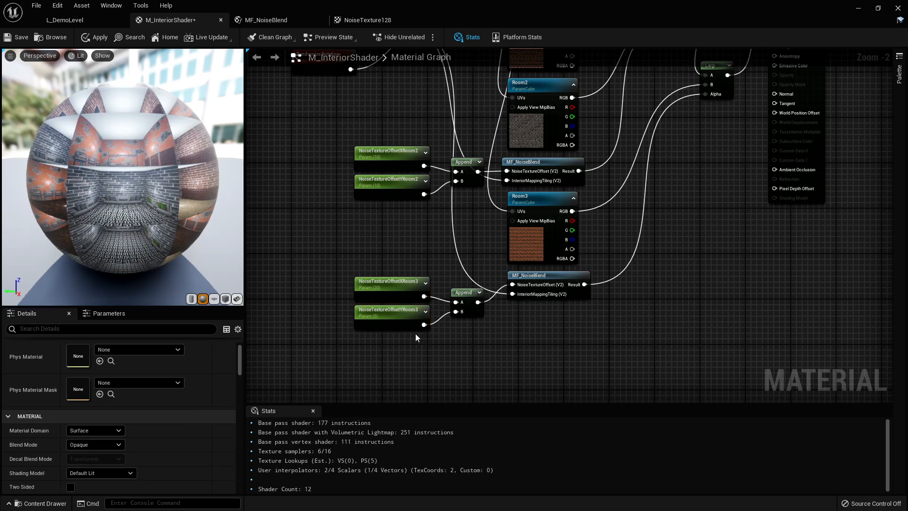
Preview the material on a cube and move the M_InteriorShader result node farther away from the Lerps to make room
{"action": "left_click", "coordinate": [226, 299]}
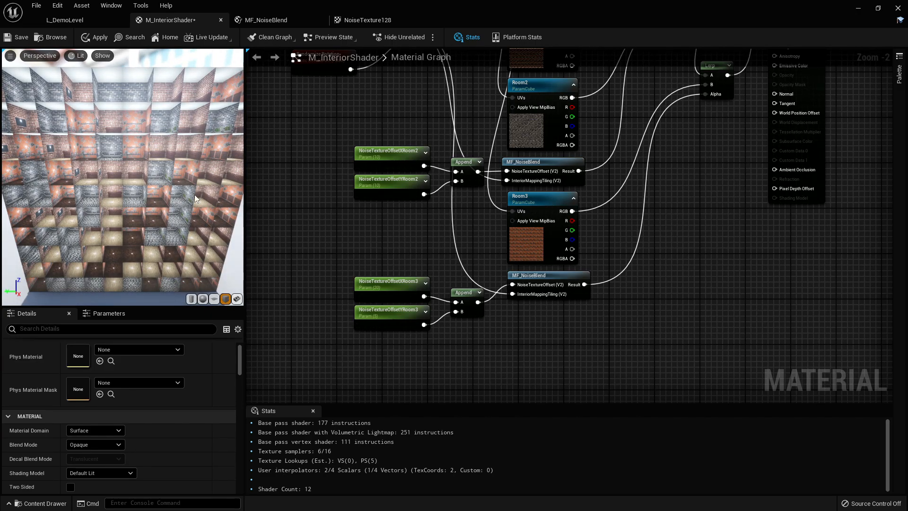
{"action": "key", "text": "Home"}
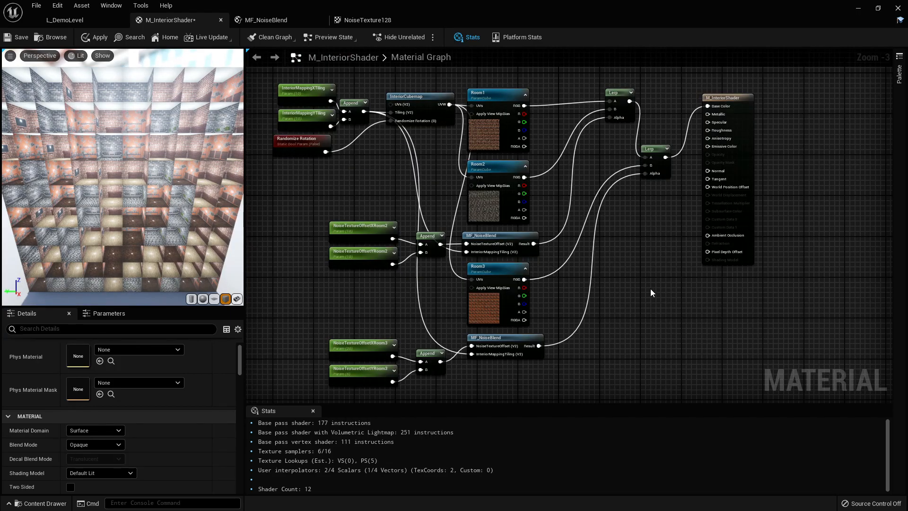
{"action": "right_click_drag", "start_coordinate": [646, 297], "coordinate": [465, 271]}
{"action": "scroll", "coordinate": [597, 229], "scroll_direction": "up", "scroll_amount": 4}
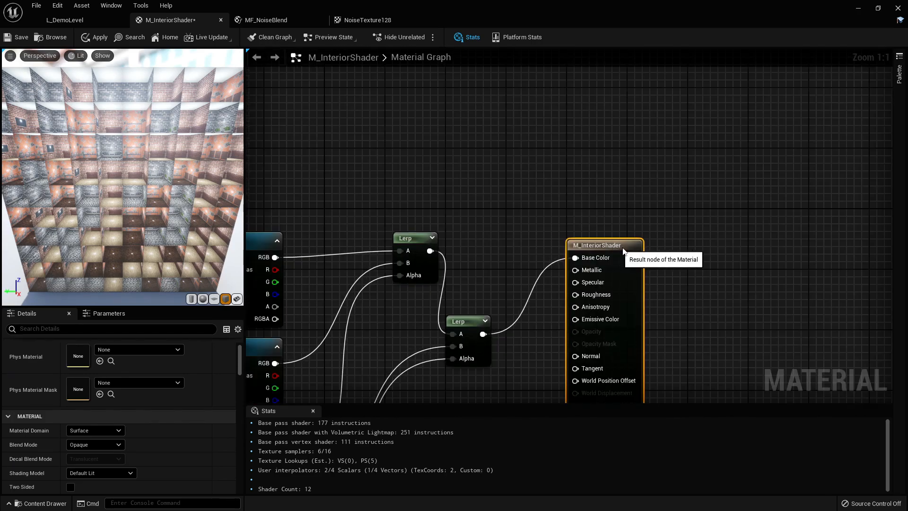
{"action": "left_click_drag", "start_coordinate": [582, 239], "coordinate": [749, 246]}
Add a static switch parameter named BlendWithRoom2? between the Lerps and the result node
{"action": "right_click", "coordinate": [515, 265]}
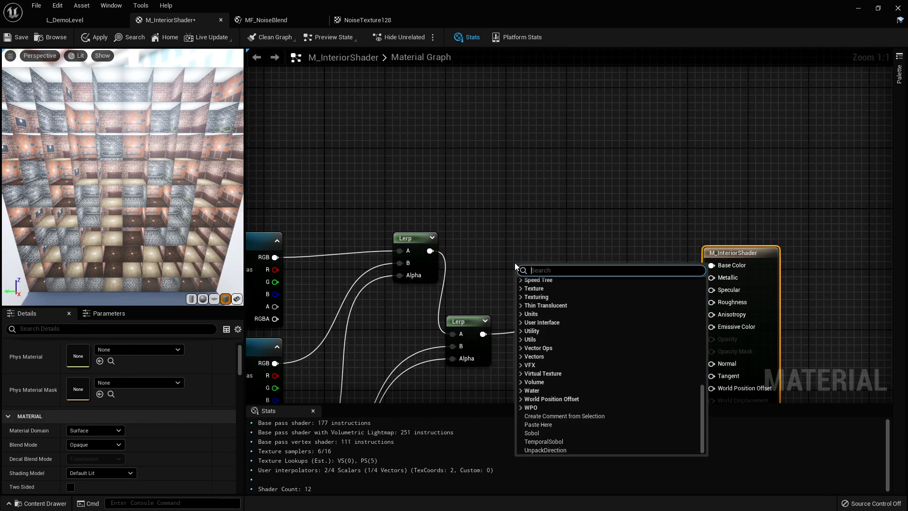
{"action": "type", "text": "static"}
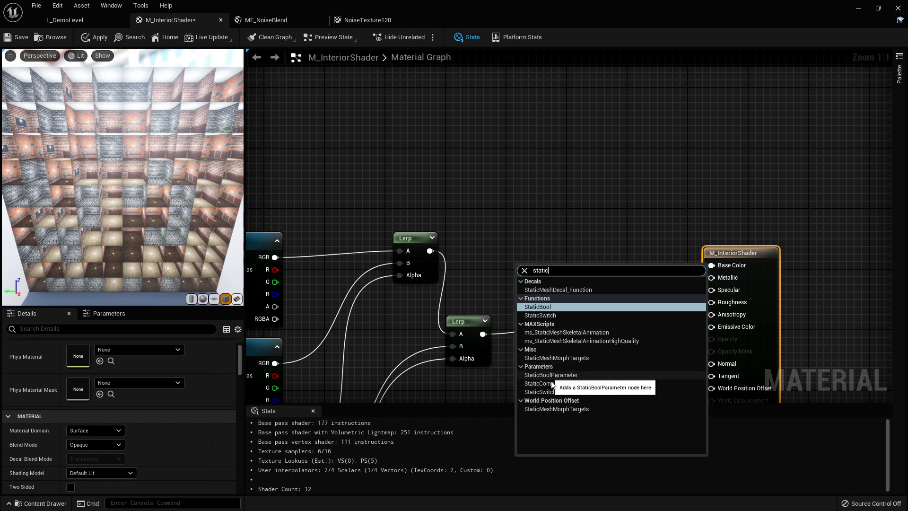
{"action": "left_click", "coordinate": [554, 393]}
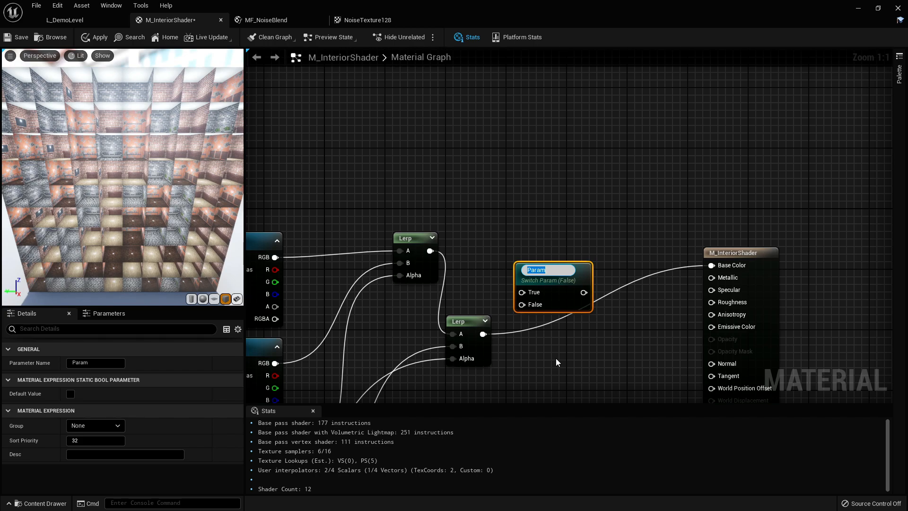
{"action": "key", "text": "BackSpace"}
{"action": "type", "text": "BlendWithRoom2?"}
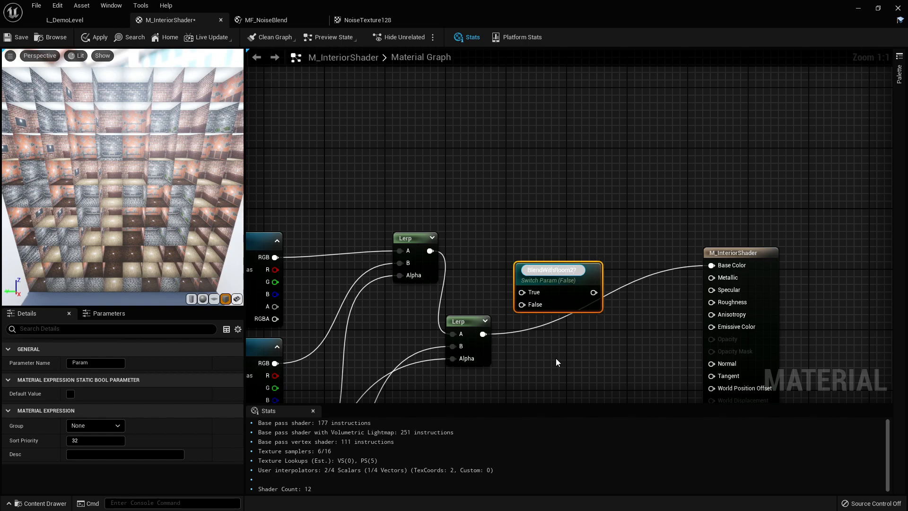
{"action": "key", "text": "Return"}
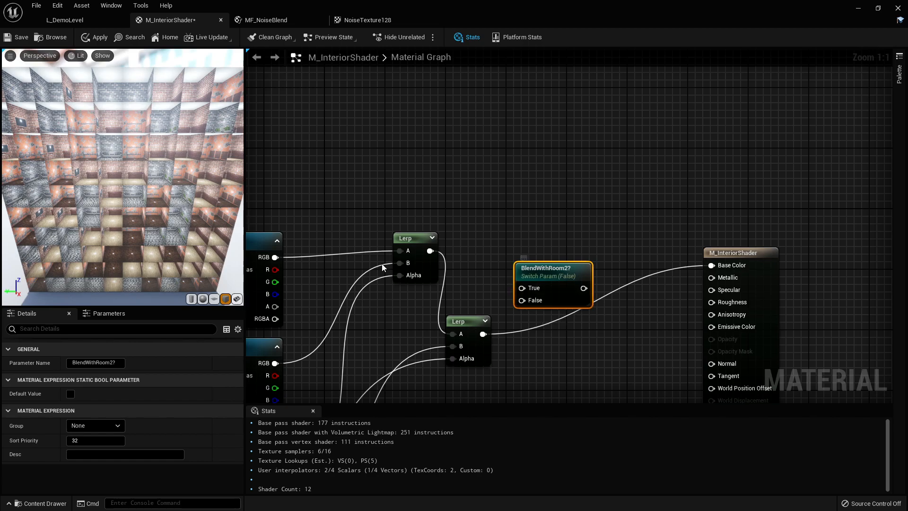
Wire the first Lerp to BlendWithRoom2?'s True and Room1's RGB to its False, and reposition the Lerp and switch to untangle the wires
{"action": "left_click_drag", "start_coordinate": [430, 251], "coordinate": [275, 257]}
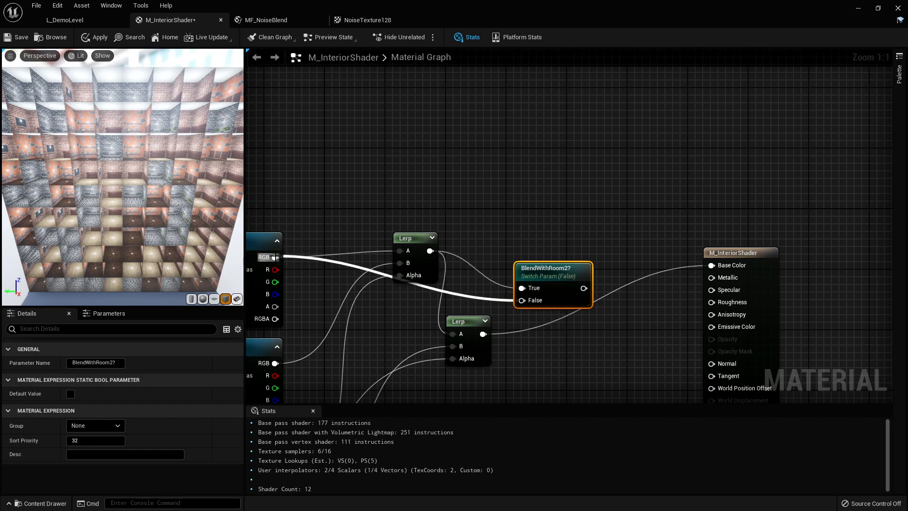
{"action": "left_click_drag", "start_coordinate": [406, 288], "coordinate": [393, 300]}
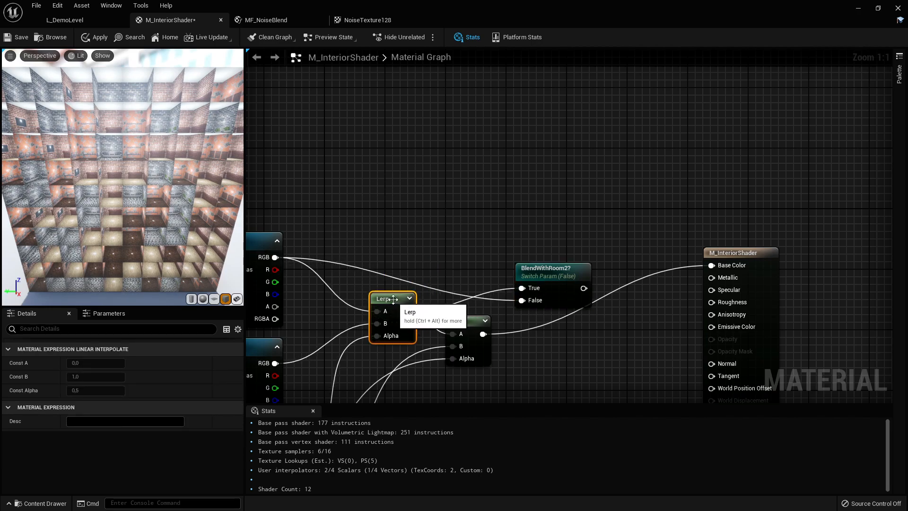
{"action": "left_click_drag", "start_coordinate": [555, 276], "coordinate": [509, 230]}
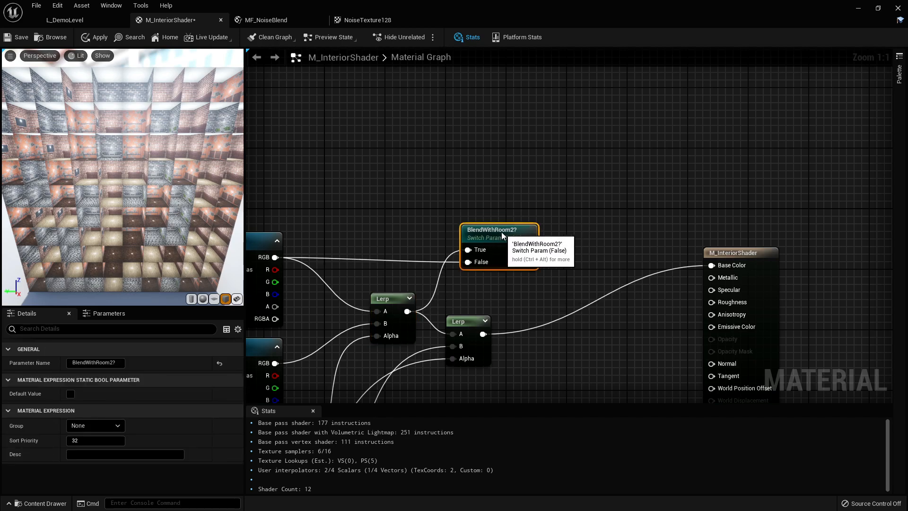
Duplicate the BlendWithRoom2? switch, place the copy before the result node and rename it BlendWithRoom3?
{"action": "right_click_drag", "start_coordinate": [570, 272], "coordinate": [608, 243]}
{"action": "key", "text": "ctrl+c"}
{"action": "key", "text": "ctrl+v"}
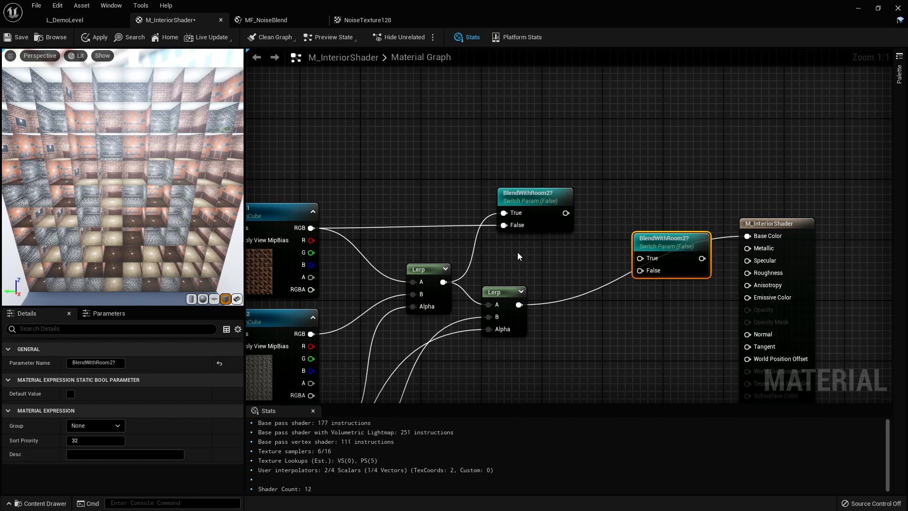
{"action": "left_click", "coordinate": [94, 363]}
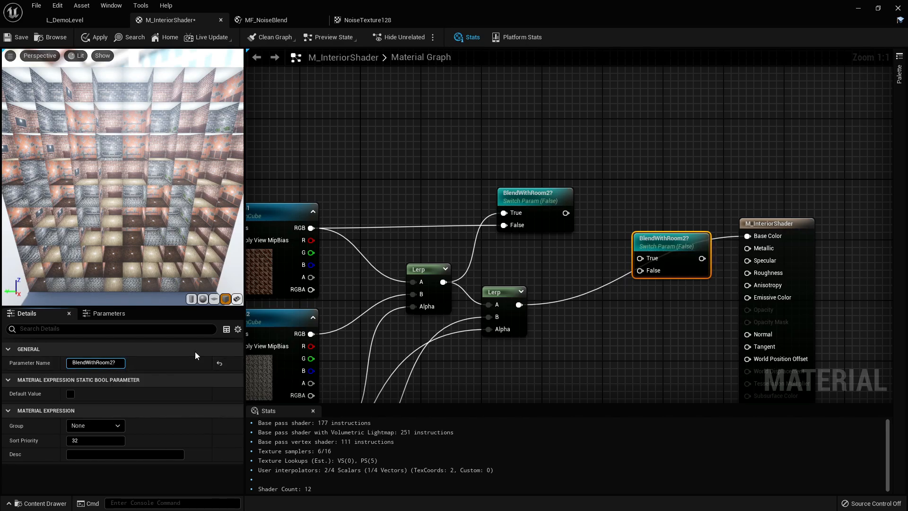
{"action": "key", "text": "Return"}
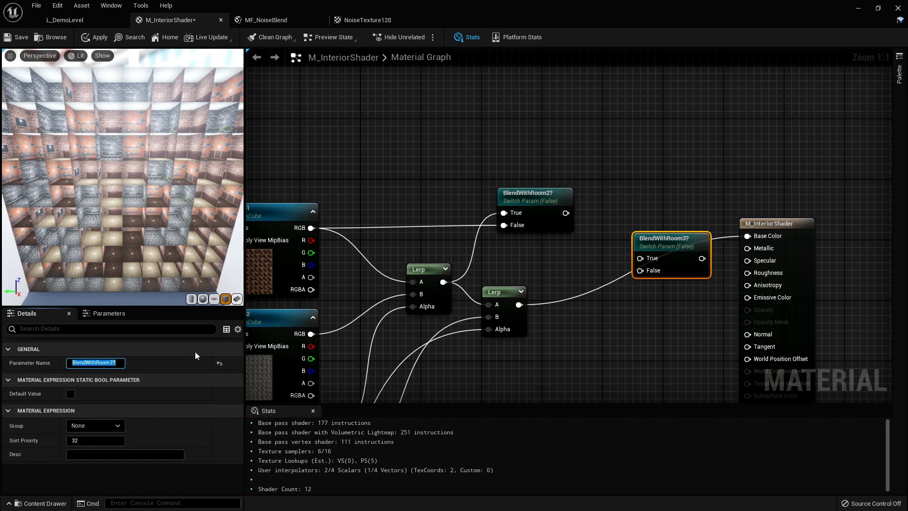
Wire the second Lerp to BlendWithRoom3?'s True, BlendWithRoom2? to its False, and its output to Base Color
{"action": "left_click_drag", "start_coordinate": [640, 258], "coordinate": [519, 306]}
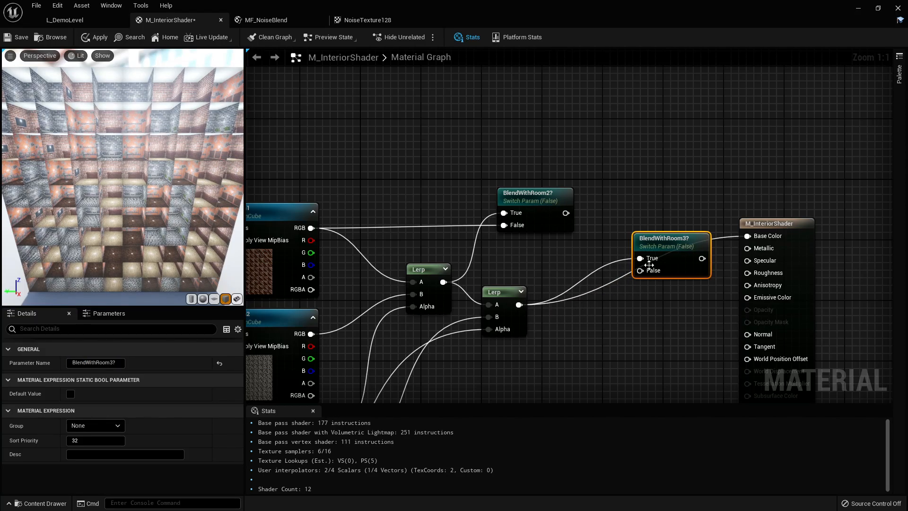
{"action": "left_click_drag", "start_coordinate": [641, 271], "coordinate": [565, 213]}
{"action": "left_click_drag", "start_coordinate": [702, 258], "coordinate": [747, 236]}
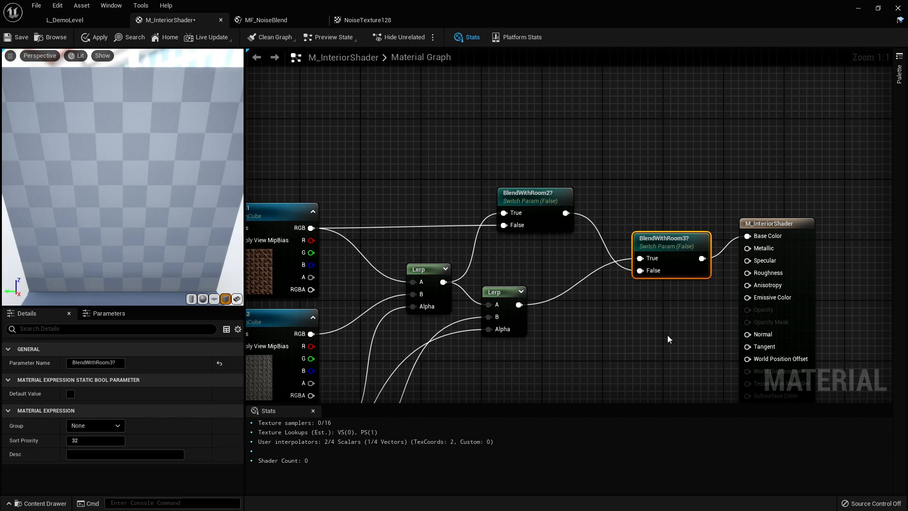
{"action": "left_click", "coordinate": [642, 338]}
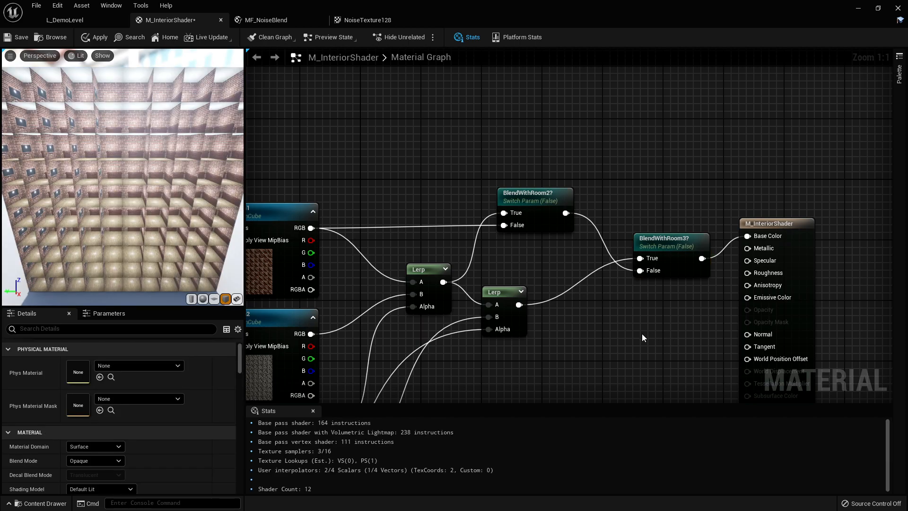
Assign the BlendWithRoom2? switch to the Room2 parameter group and the BlendWithRoom3? switch to the Room3 group
{"action": "left_click", "coordinate": [545, 229]}
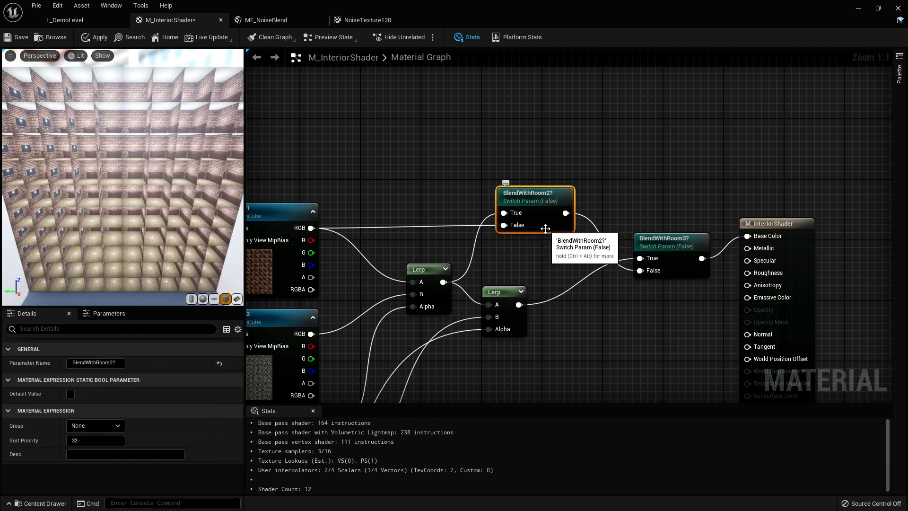
{"action": "left_click", "coordinate": [115, 426]}
{"action": "left_click", "coordinate": [82, 450]}
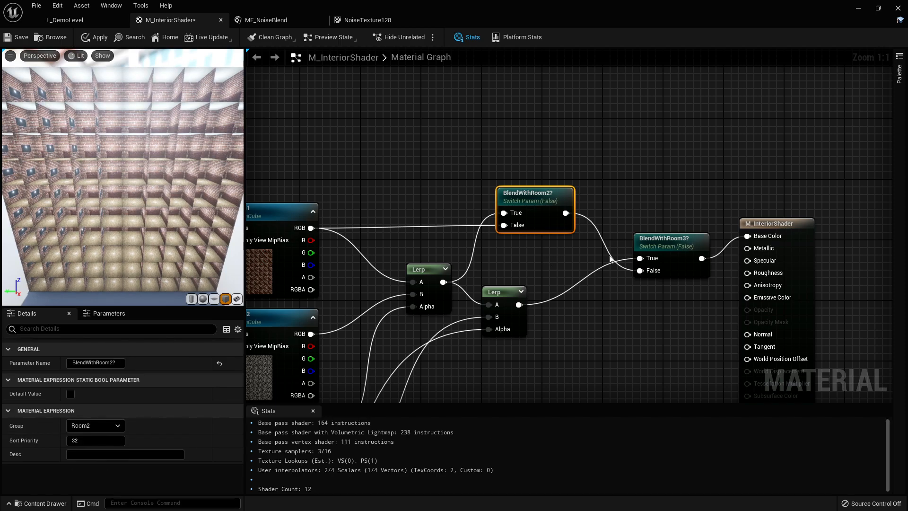
{"action": "left_click", "coordinate": [657, 251]}
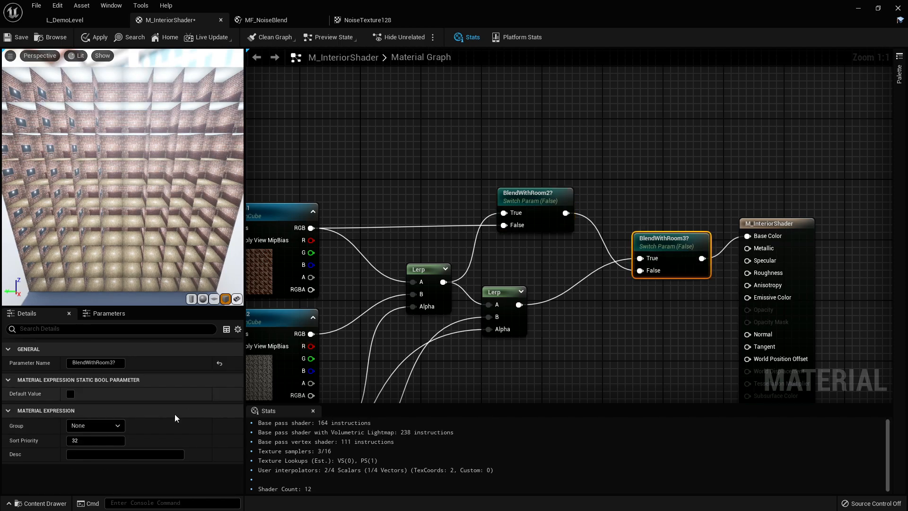
{"action": "left_click", "coordinate": [118, 430]}
{"action": "left_click", "coordinate": [82, 457]}
{"action": "left_click", "coordinate": [634, 309]}
Set the default value of both BlendWithRoom2? and BlendWithRoom3? switches to True
{"action": "left_click_drag", "start_coordinate": [531, 150], "coordinate": [662, 250]}
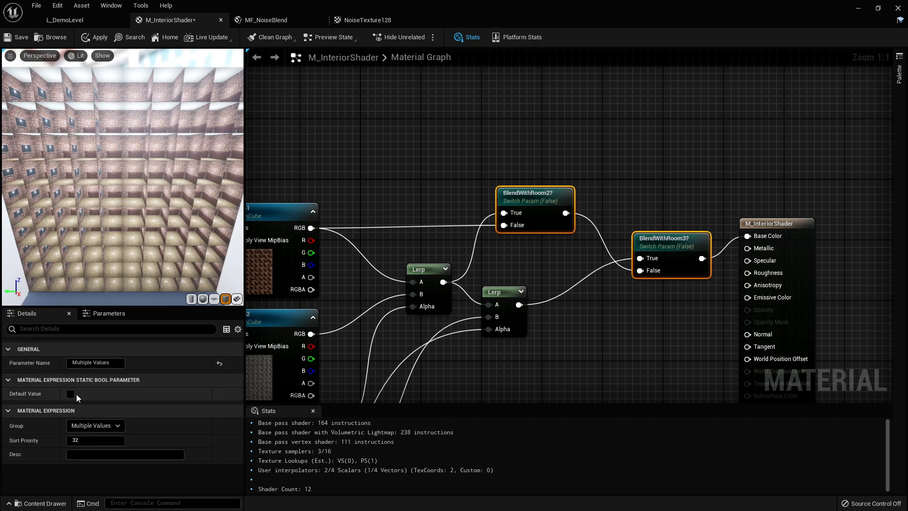
{"action": "left_click", "coordinate": [70, 394]}
{"action": "left_click", "coordinate": [592, 321]}
Set the default value of the Randomize Rotation static bool parameter to True
{"action": "right_click_drag", "start_coordinate": [539, 262], "coordinate": [684, 243]}
{"action": "scroll", "coordinate": [434, 243], "scroll_direction": "down", "scroll_amount": 4}
{"action": "scroll", "coordinate": [416, 268], "scroll_direction": "up", "scroll_amount": 3}
{"action": "right_click_drag", "start_coordinate": [416, 271], "coordinate": [524, 276]}
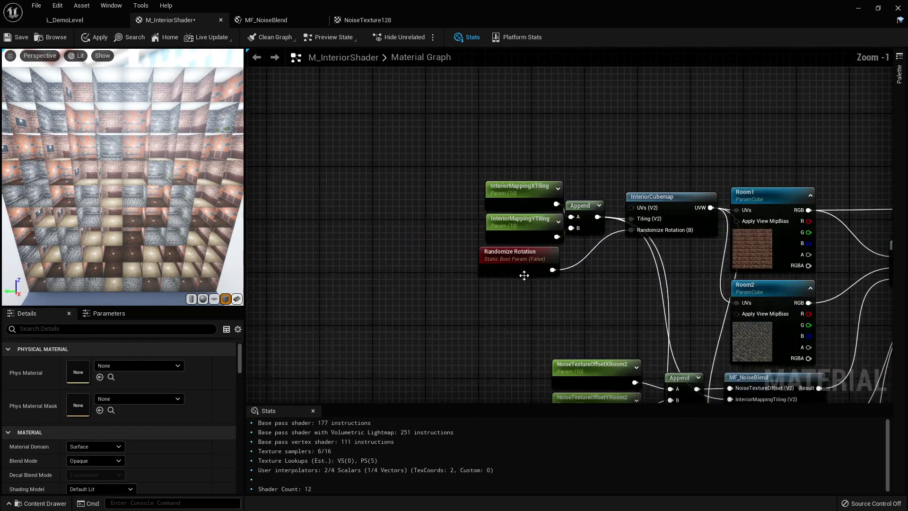
{"action": "scroll", "coordinate": [524, 279], "scroll_direction": "up", "scroll_amount": 1}
{"action": "left_click", "coordinate": [511, 257]}
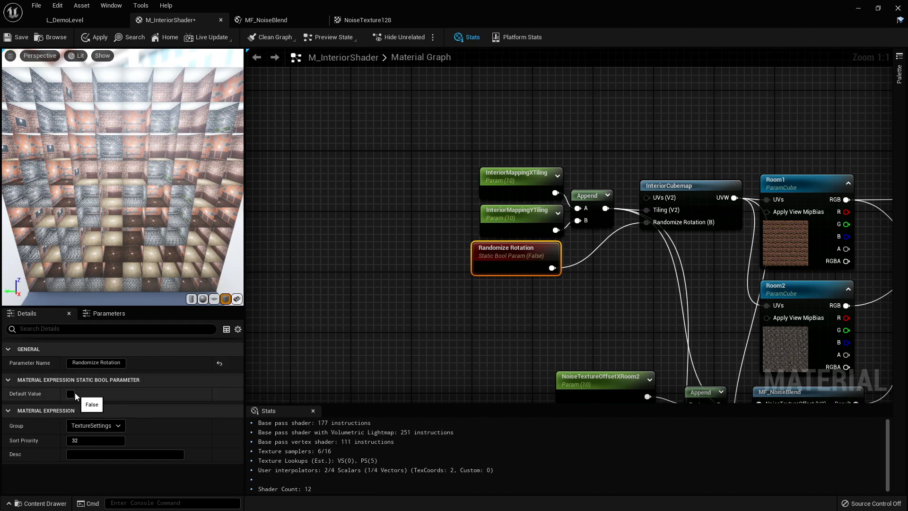
{"action": "left_click", "coordinate": [75, 393]}
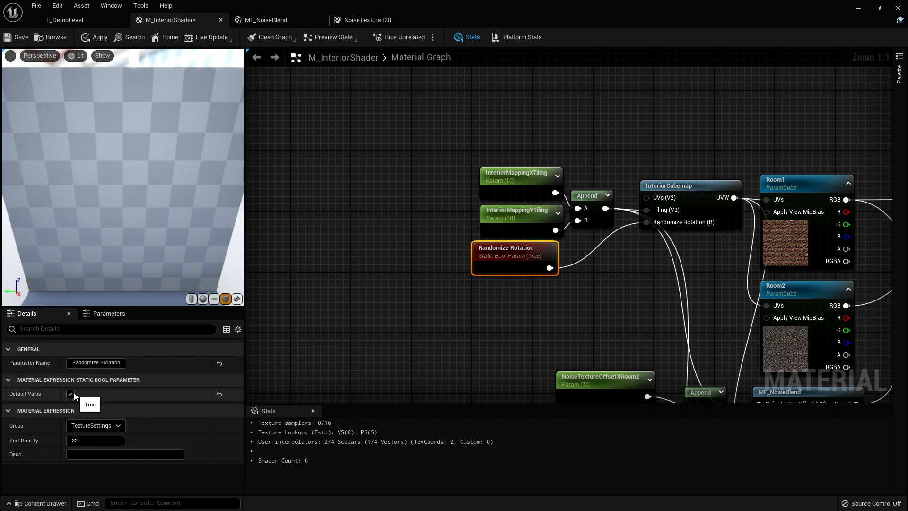
{"action": "left_click", "coordinate": [473, 312]}
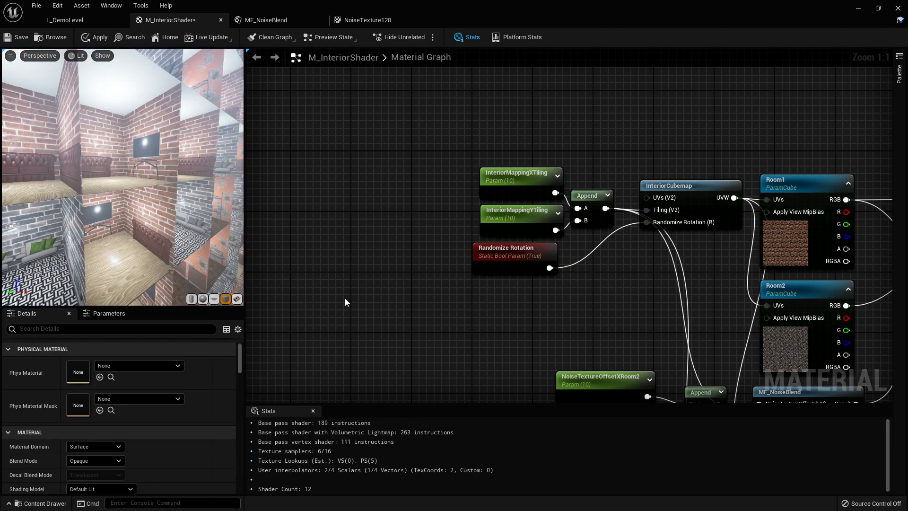
Review the Room3 branch by selecting its noise offset parameters, Append, MF_NoiseBlend, Room3 texture, Lerp and BlendWithRoom3? switch together
{"action": "key", "text": "Home"}
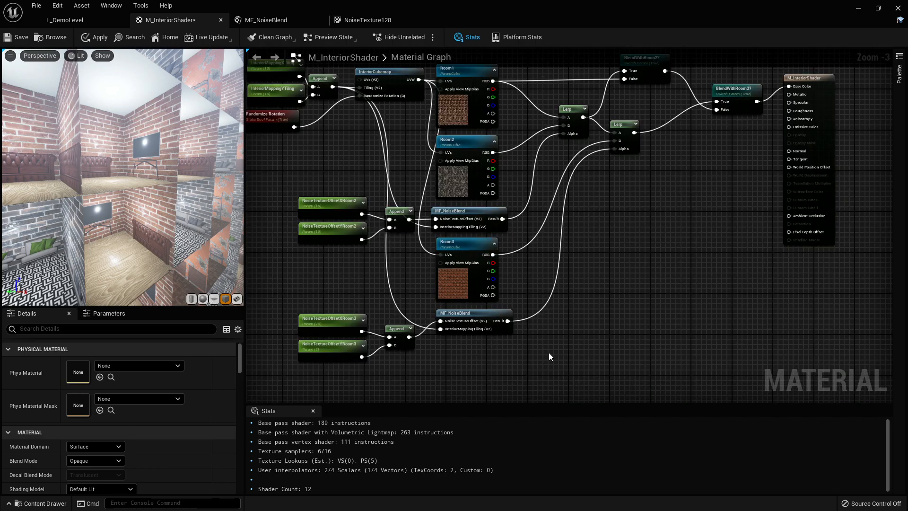
{"action": "left_click_drag", "start_coordinate": [517, 371], "coordinate": [296, 307]}
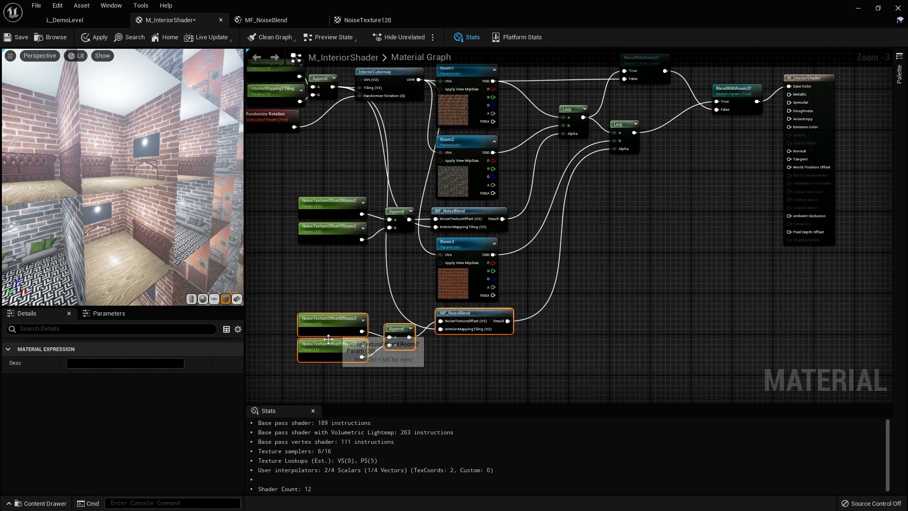
{"action": "right_click_drag", "start_coordinate": [609, 230], "coordinate": [467, 334]}
{"action": "scroll", "coordinate": [490, 260], "scroll_direction": "up", "scroll_amount": 3}
{"action": "right_click_drag", "start_coordinate": [504, 277], "coordinate": [480, 328]}
{"action": "left_click_drag", "start_coordinate": [498, 333], "coordinate": [434, 261]}
{"action": "scroll", "coordinate": [434, 260], "scroll_direction": "down", "scroll_amount": 4}
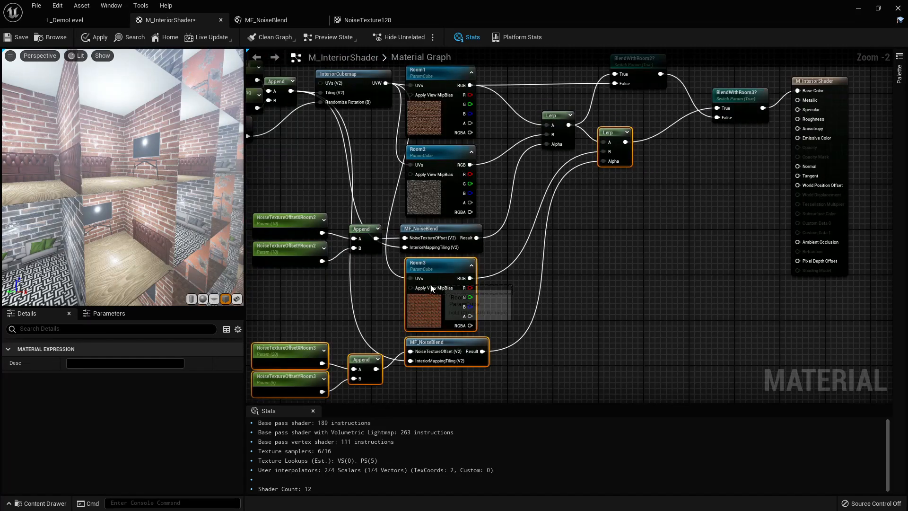
{"action": "scroll", "coordinate": [594, 258], "scroll_direction": "up", "scroll_amount": 1}
{"action": "right_click_drag", "start_coordinate": [593, 258], "coordinate": [520, 288]}
{"action": "left_click_drag", "start_coordinate": [506, 268], "coordinate": [550, 136], "text": "shift"}
{"action": "right_click_drag", "start_coordinate": [543, 245], "coordinate": [612, 169]}
{"action": "scroll", "coordinate": [577, 181], "scroll_direction": "down", "scroll_amount": 2}
{"action": "right_click_drag", "start_coordinate": [542, 225], "coordinate": [577, 239]}
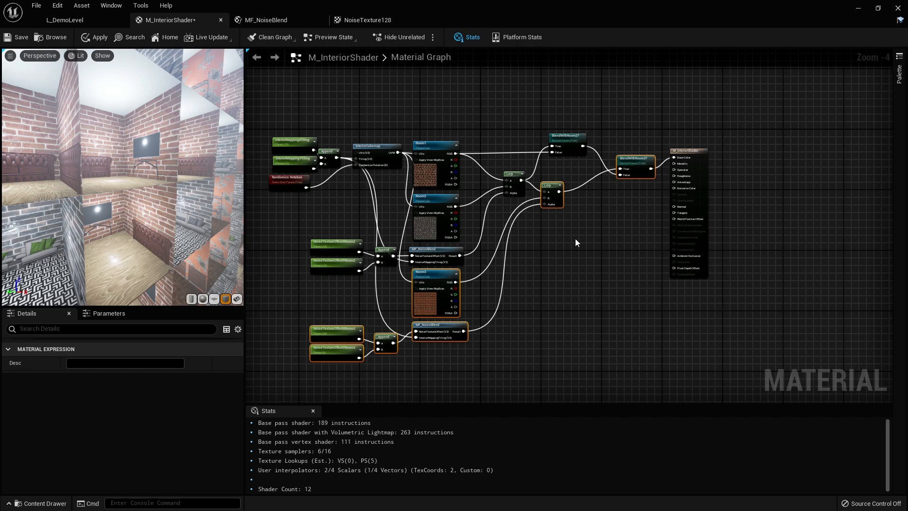
{"action": "left_click", "coordinate": [551, 304]}
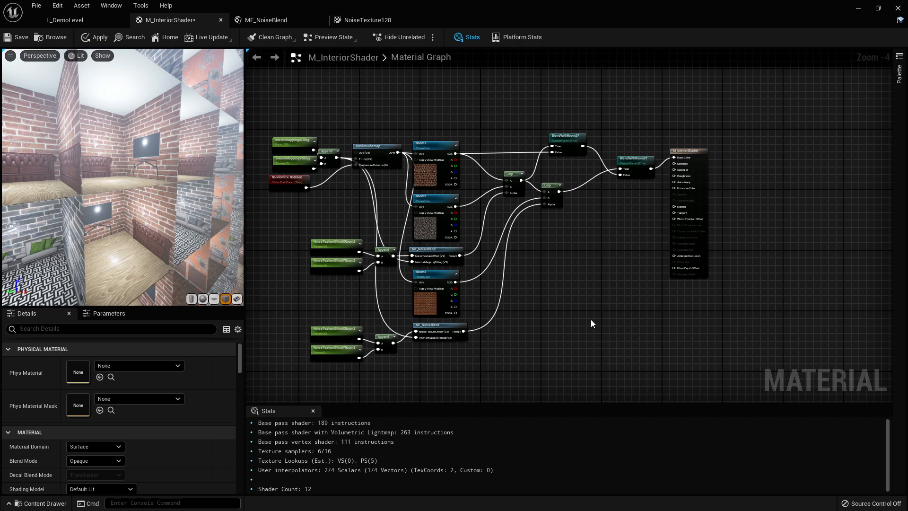
Examine the noise texture offset X and Y parameters for Room3 and Room2 and how they feed the graph
{"action": "right_click_drag", "start_coordinate": [536, 328], "coordinate": [599, 275]}
{"action": "scroll", "coordinate": [517, 292], "scroll_direction": "up", "scroll_amount": 4}
{"action": "right_click_drag", "start_coordinate": [469, 317], "coordinate": [612, 327]}
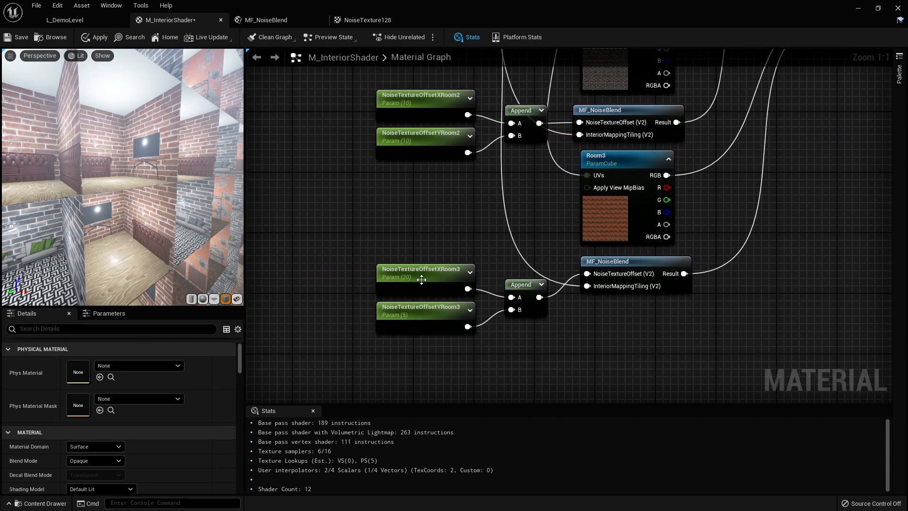
{"action": "left_click", "coordinate": [428, 279]}
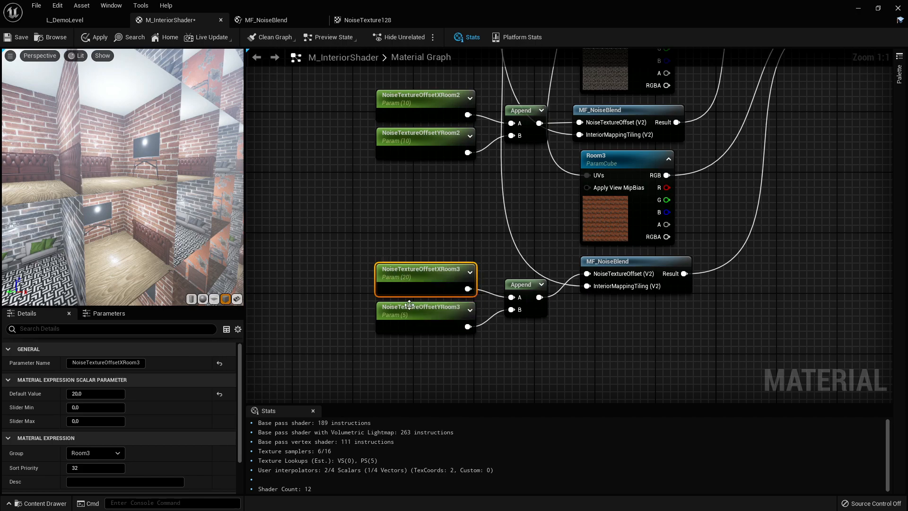
{"action": "right_click_drag", "start_coordinate": [468, 327], "coordinate": [437, 347]}
{"action": "left_click", "coordinate": [475, 336]}
{"action": "right_click_drag", "start_coordinate": [536, 360], "coordinate": [498, 314]}
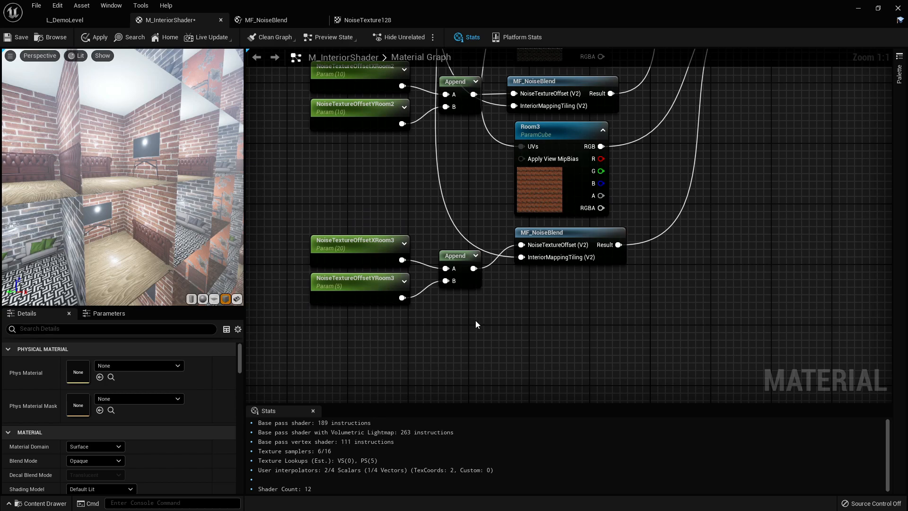
{"action": "scroll", "coordinate": [475, 324], "scroll_direction": "down", "scroll_amount": 2}
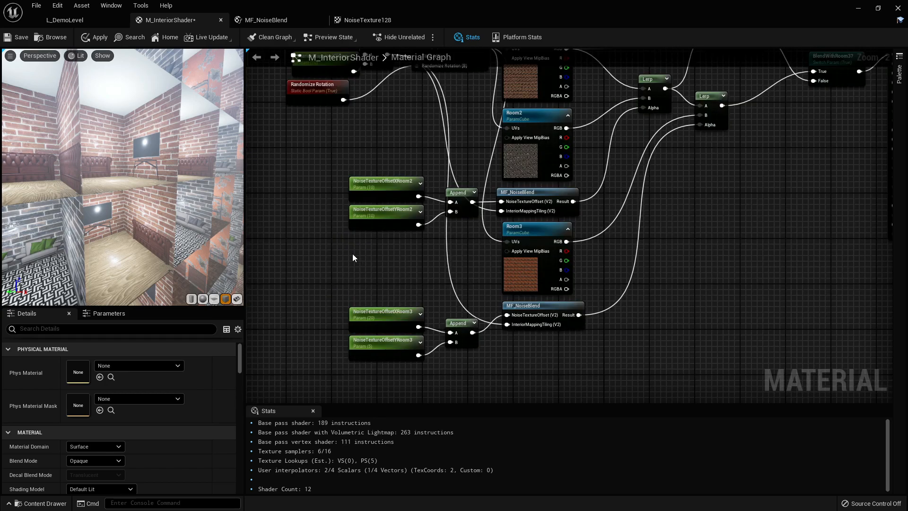
{"action": "left_click_drag", "start_coordinate": [346, 170], "coordinate": [390, 295]}
{"action": "left_click", "coordinate": [557, 257]}
{"action": "right_click_drag", "start_coordinate": [557, 255], "coordinate": [476, 316]}
{"action": "scroll", "coordinate": [475, 316], "scroll_direction": "down", "scroll_amount": 2}
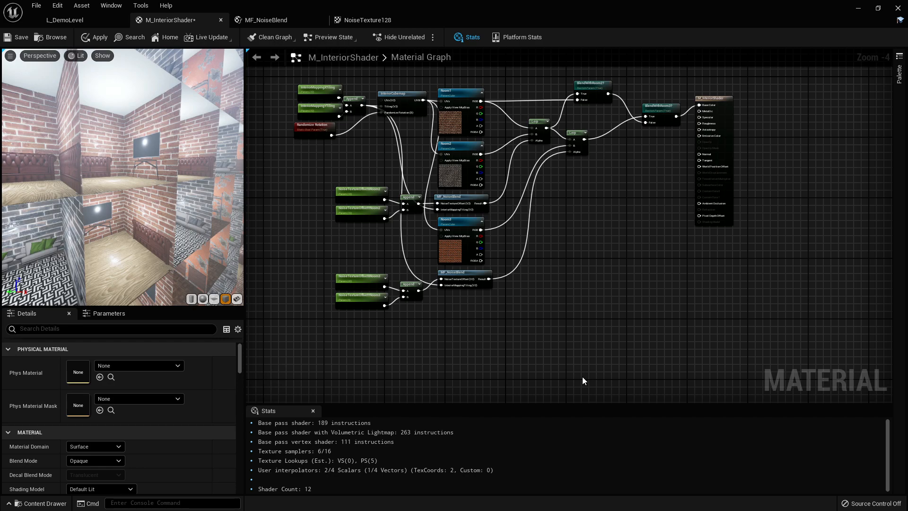
Create a material instance of M_InteriorShader in the Content folder and name it MI_Apartments
{"action": "key", "text": "ctrl+space"}
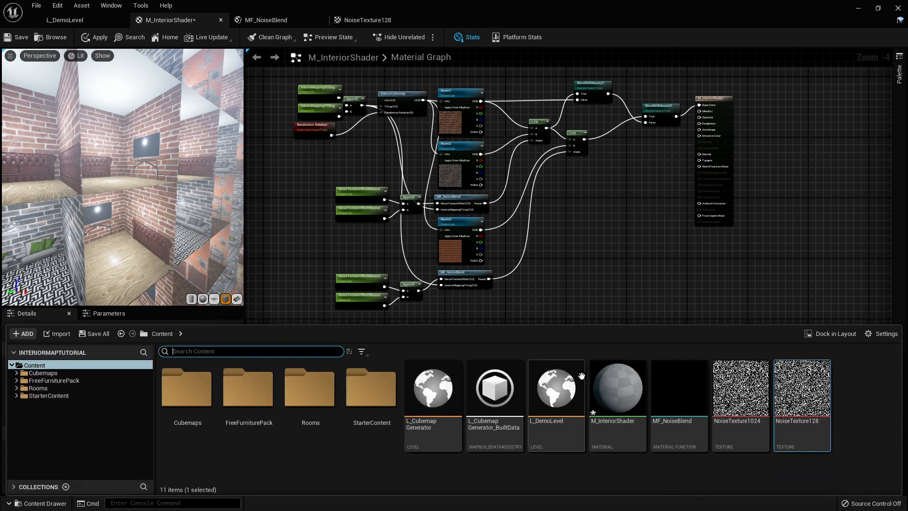
{"action": "left_click", "coordinate": [626, 476]}
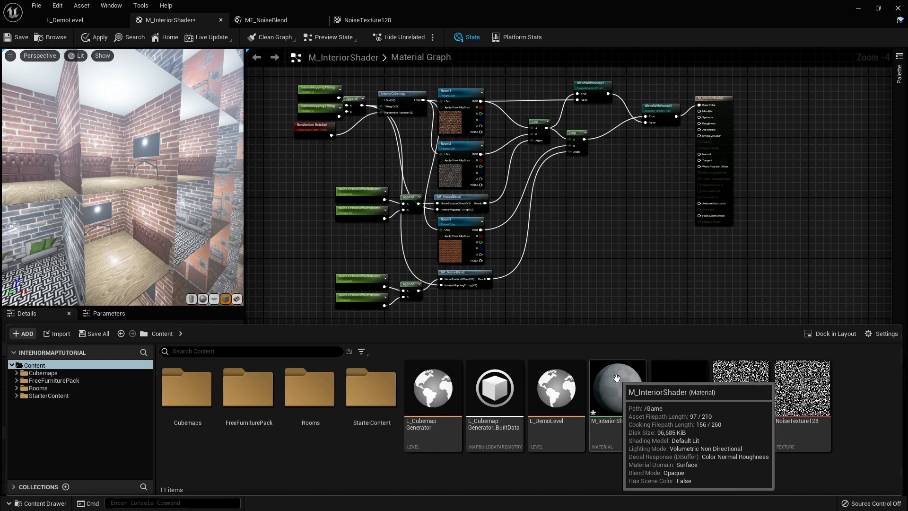
{"action": "right_click", "coordinate": [621, 414]}
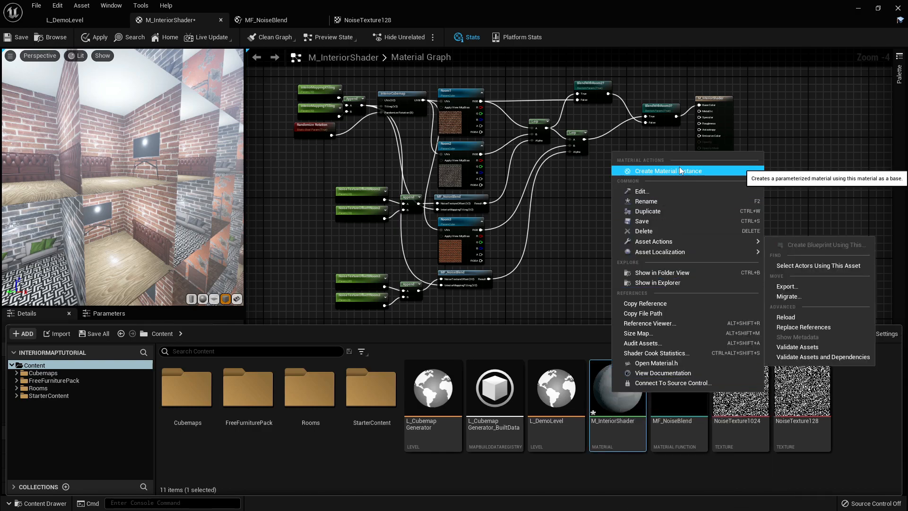
{"action": "left_click", "coordinate": [680, 170]}
{"action": "key", "text": "BackSpace"}
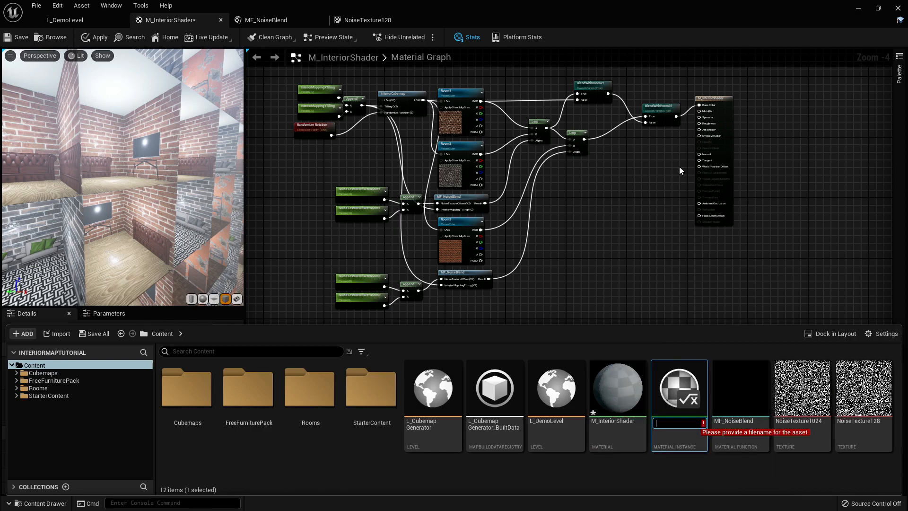
{"action": "type", "text": "MI"}
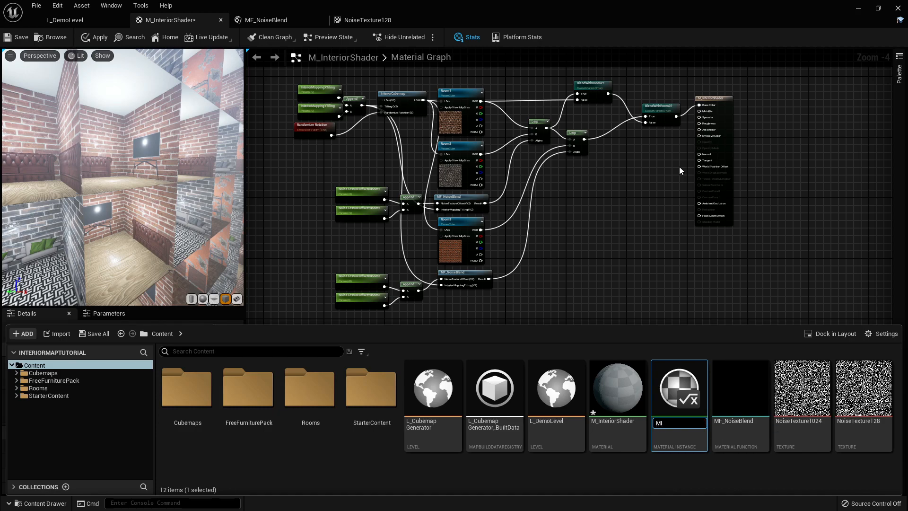
{"action": "type", "text": "_Apartments"}
{"action": "key", "text": "Return"}
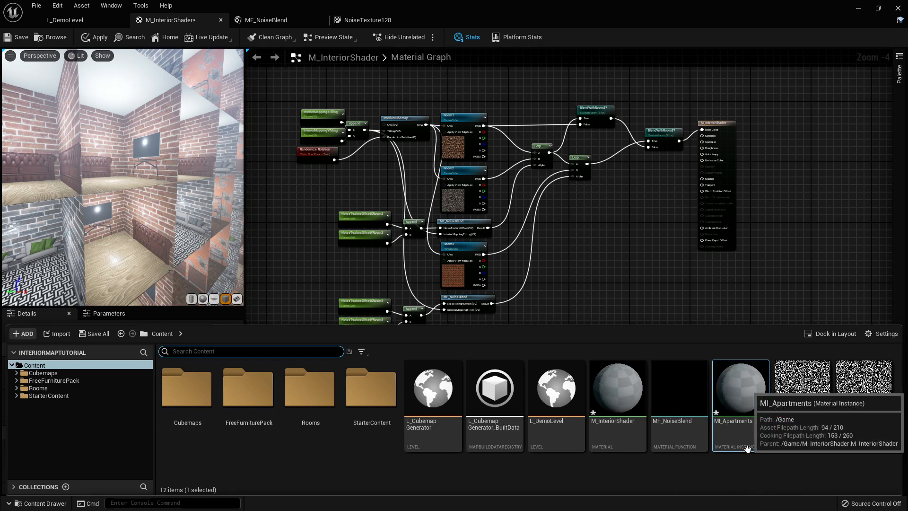
{"action": "left_click", "coordinate": [652, 276]}
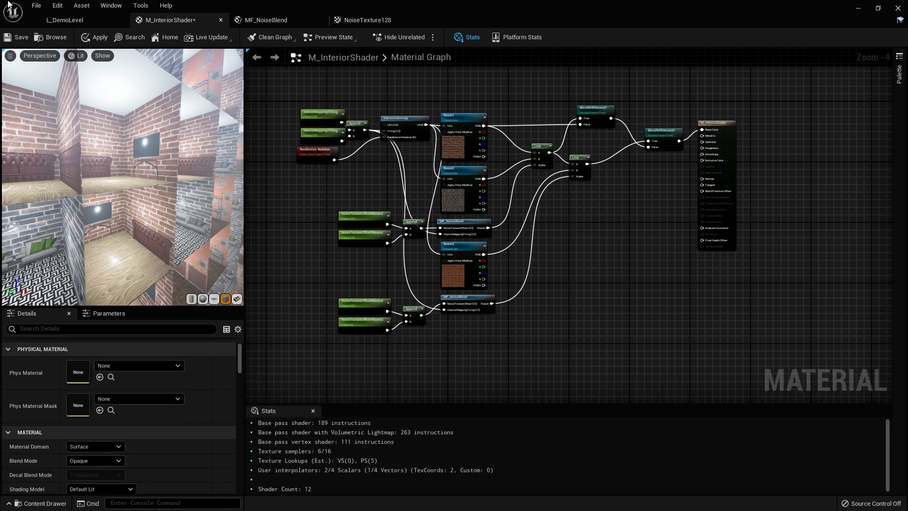
Save M_InteriorShader and open the MI_Apartments instance with its whole preview sphere in view
{"action": "key", "text": "ctrl+s"}
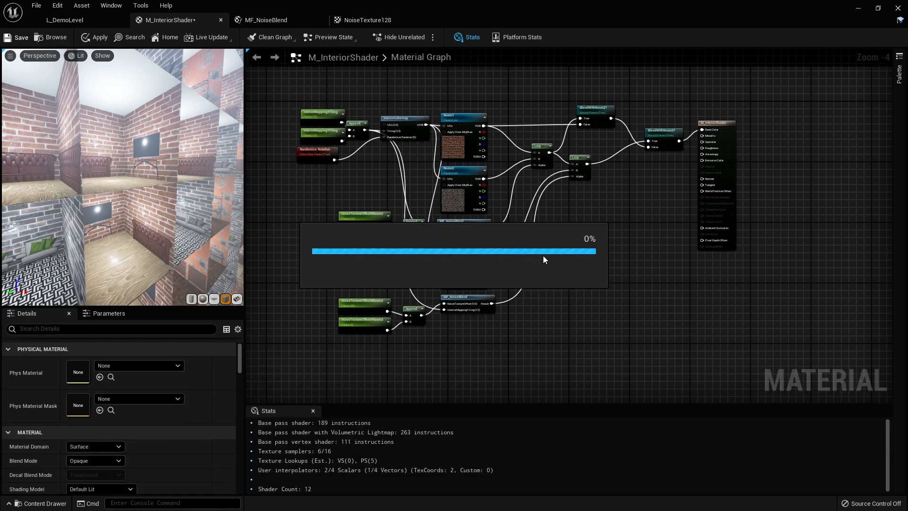
{"action": "key", "text": "ctrl+space"}
{"action": "double_click", "coordinate": [766, 389]}
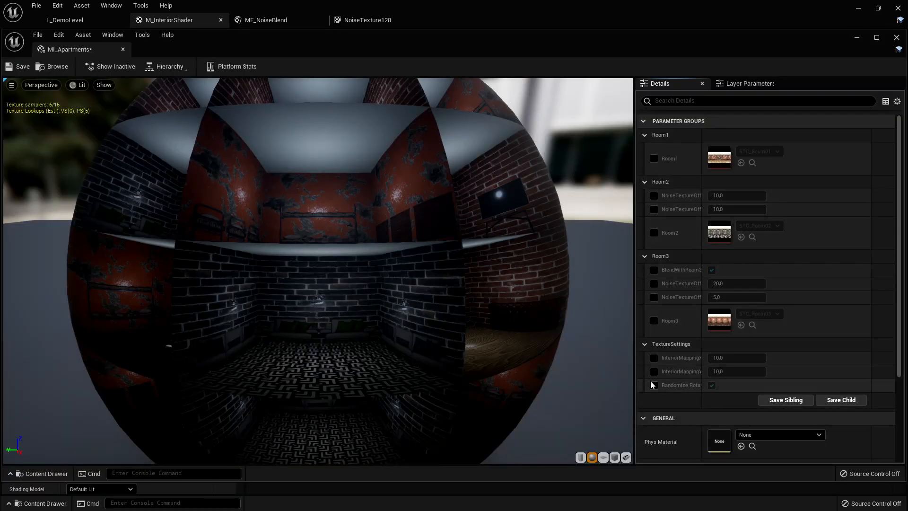
{"action": "left_click_drag", "start_coordinate": [367, 252], "coordinate": [308, 252]}
{"action": "scroll", "coordinate": [386, 268], "scroll_direction": "down", "scroll_amount": 5}
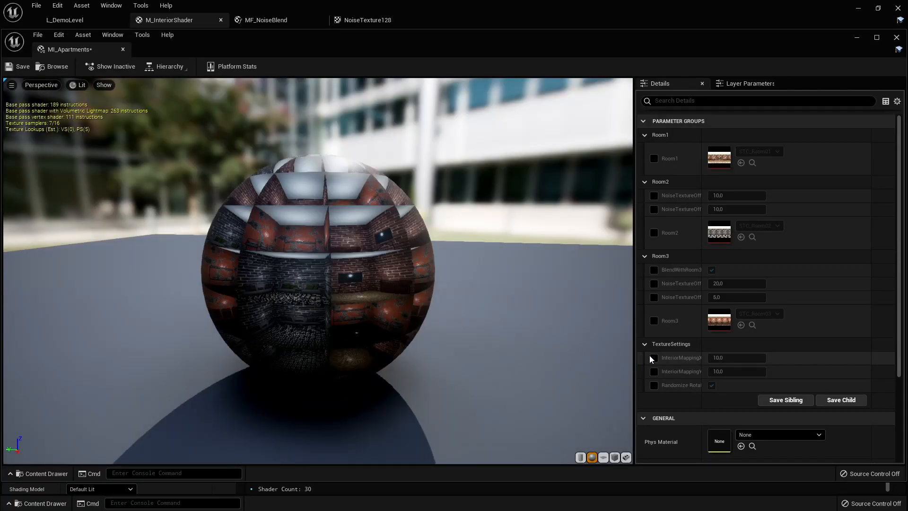
Override the interior mapping X and Y tiling in MI_Apartments with 15 each and preview the material on a cube
{"action": "left_click", "coordinate": [654, 357]}
{"action": "left_click", "coordinate": [653, 373]}
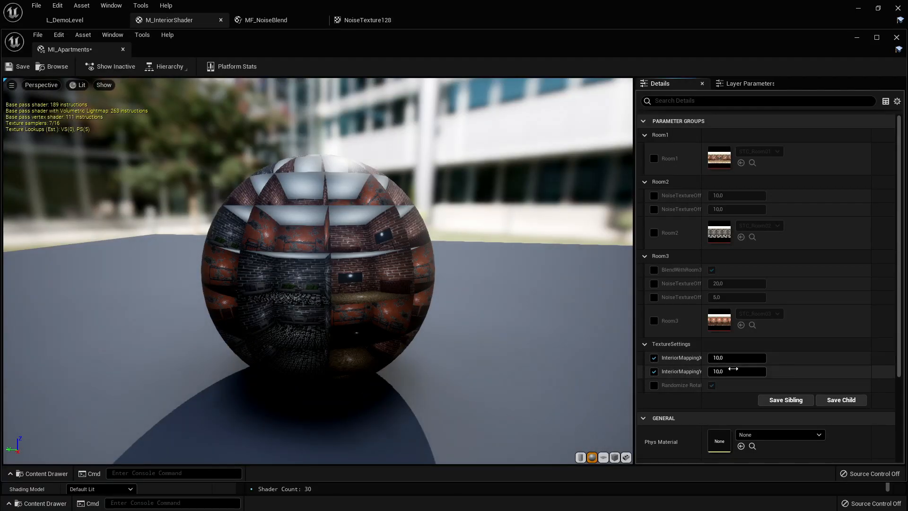
{"action": "left_click", "coordinate": [730, 360]}
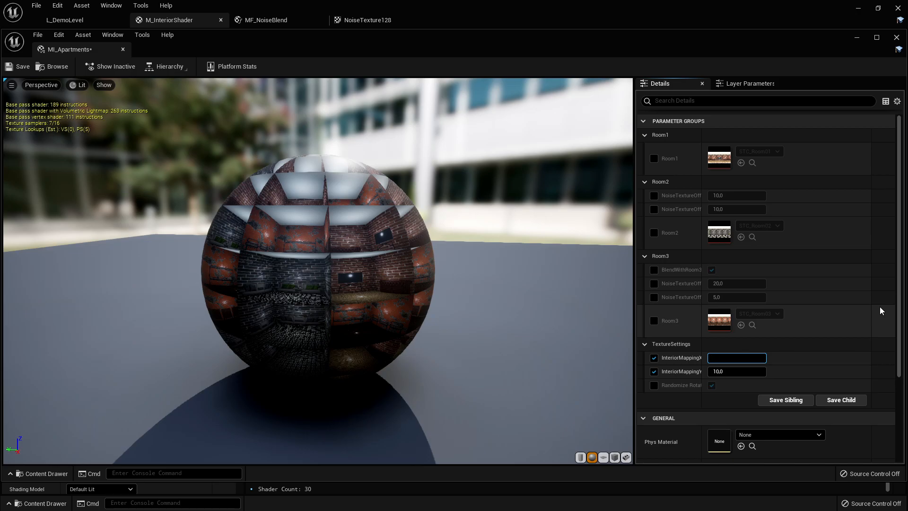
{"action": "key", "text": "BackSpace"}
{"action": "type", "text": "15"}
{"action": "key", "text": "Tab"}
{"action": "type", "text": "15"}
{"action": "key", "text": "Return"}
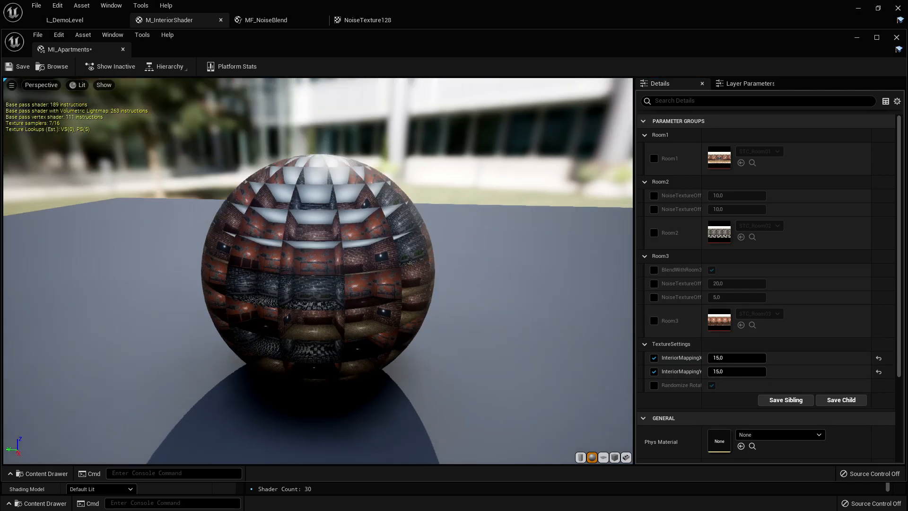
{"action": "left_click", "coordinate": [614, 457]}
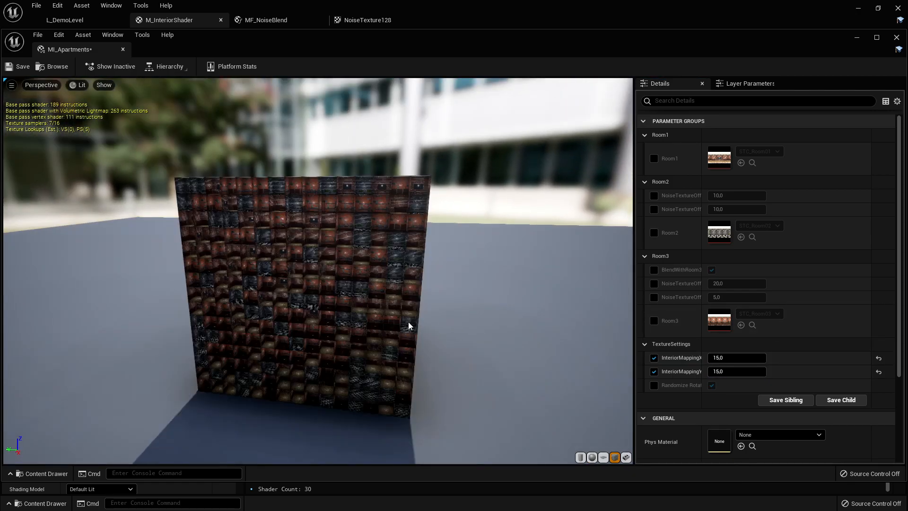
Override BlendWithRoom3 in MI_Apartments and switch the Room3 blending off
{"action": "left_click", "coordinate": [653, 158]}
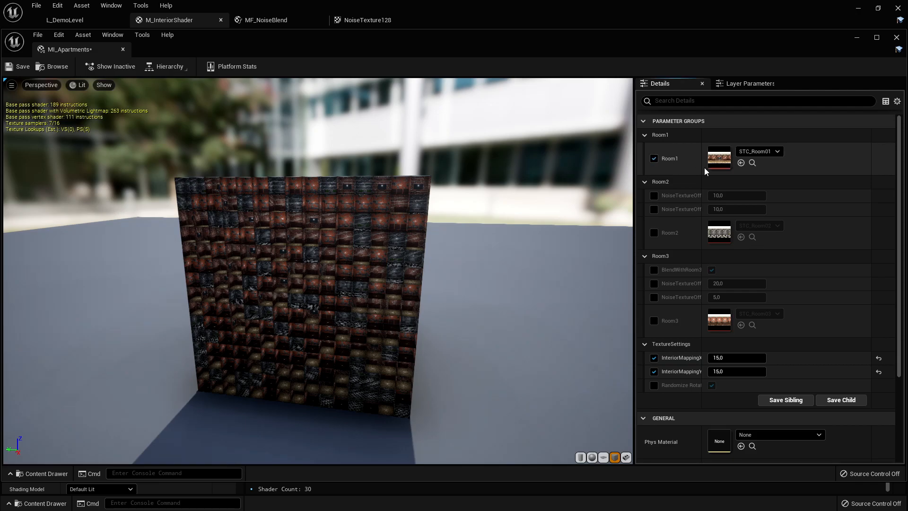
{"action": "left_click", "coordinate": [656, 161]}
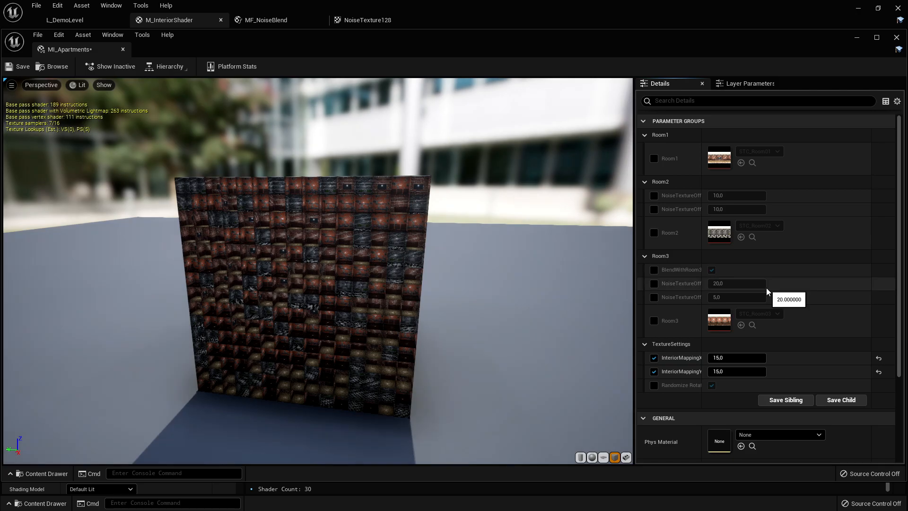
{"action": "left_click", "coordinate": [655, 271]}
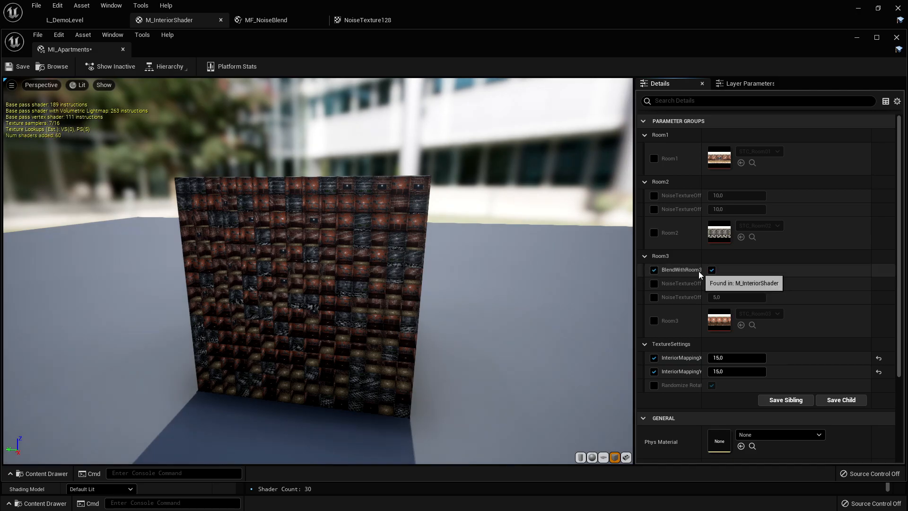
{"action": "left_click", "coordinate": [712, 271]}
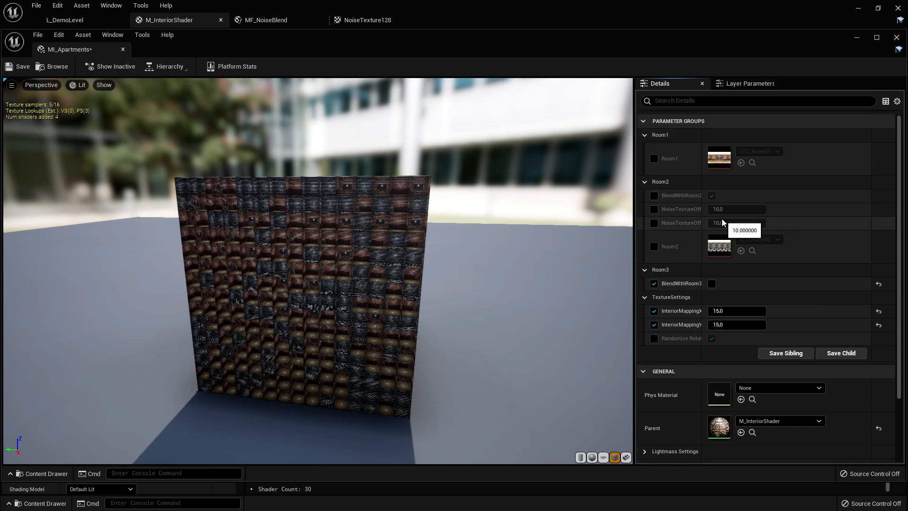
Override both Room2 noise texture offsets, set the first one to 15, and save MI_Apartments
{"action": "left_click", "coordinate": [654, 209]}
{"action": "left_click", "coordinate": [654, 223]}
{"action": "left_click", "coordinate": [729, 209]}
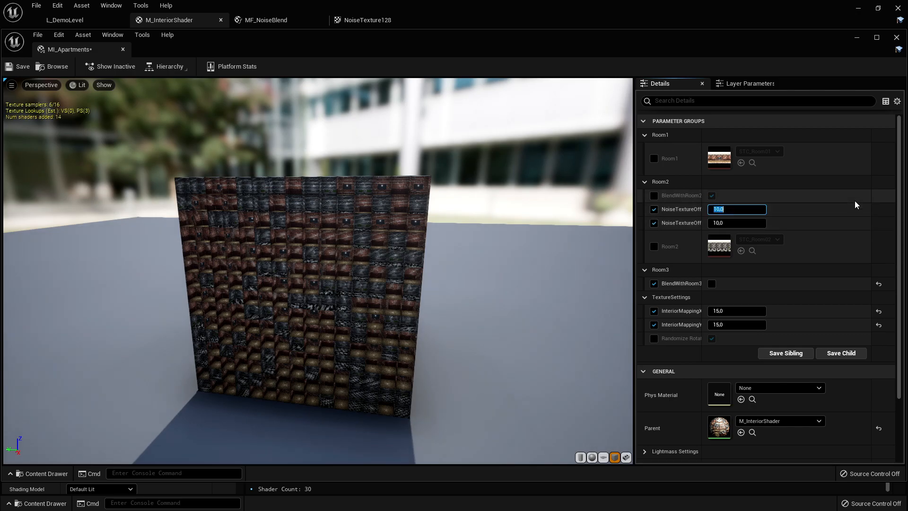
{"action": "key", "text": "BackSpace"}
{"action": "type", "text": "15"}
{"action": "key", "text": "Return"}
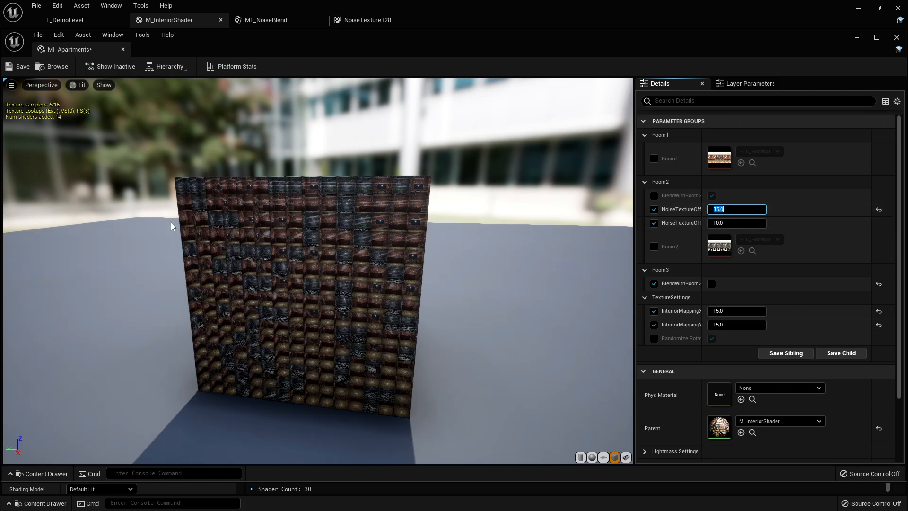
{"action": "key", "text": "ctrl+s"}
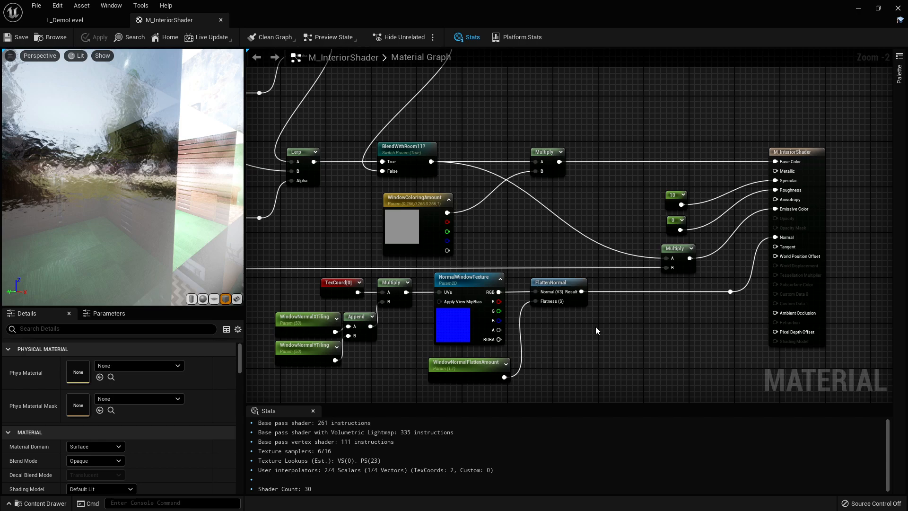
Examine how the window coloring, normal texture, tiling and flatten amount nodes feed the output of M_InteriorShader
{"action": "scroll", "coordinate": [564, 330], "scroll_direction": "up", "scroll_amount": 2}
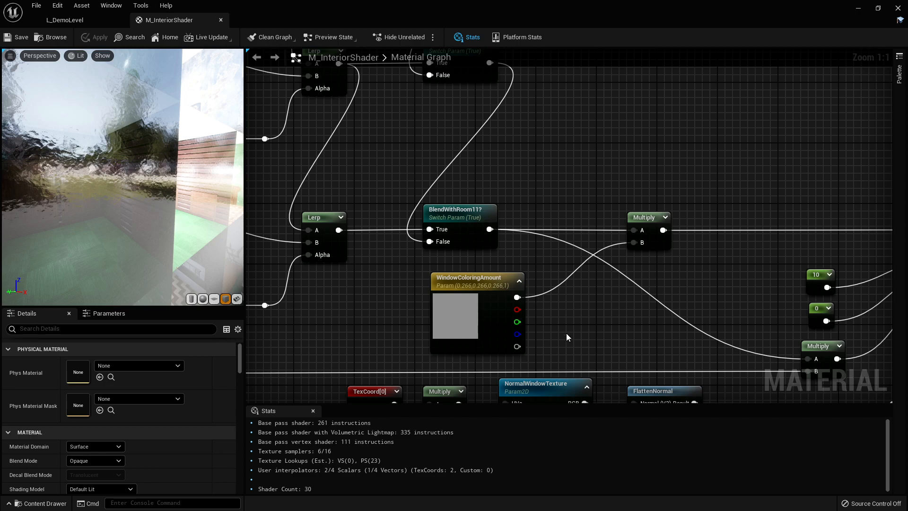
{"action": "right_click_drag", "start_coordinate": [567, 334], "coordinate": [557, 331]}
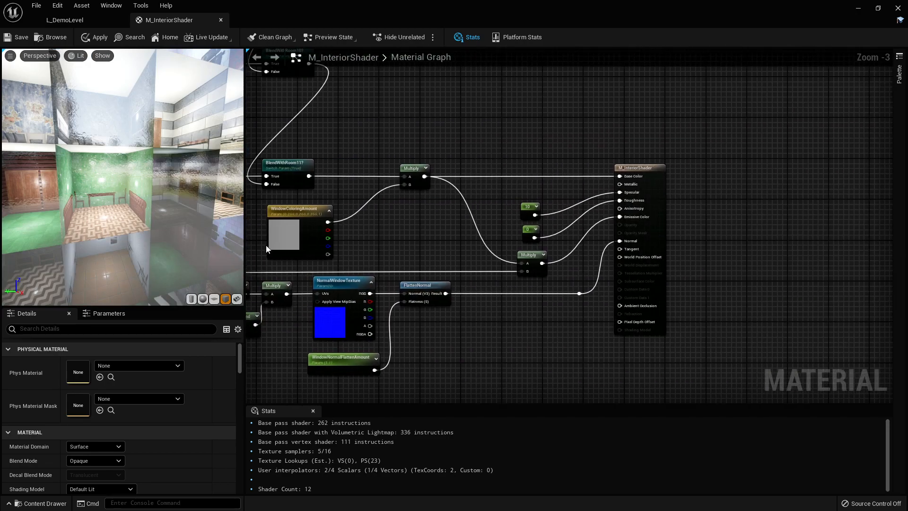
{"action": "right_click_drag", "start_coordinate": [259, 226], "coordinate": [393, 237]}
{"action": "scroll", "coordinate": [393, 237], "scroll_direction": "up", "scroll_amount": 3}
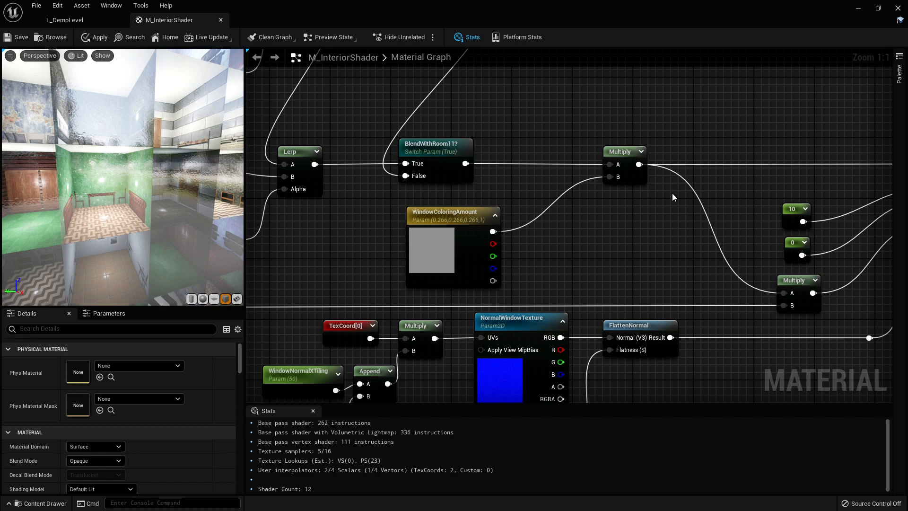
{"action": "right_click_drag", "start_coordinate": [691, 211], "coordinate": [383, 203]}
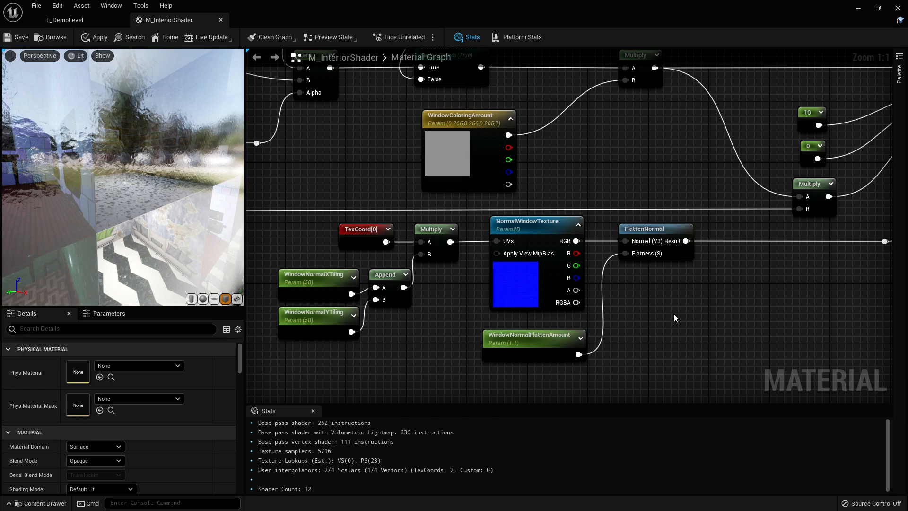
{"action": "left_click", "coordinate": [529, 271]}
{"action": "left_click", "coordinate": [434, 265]}
{"action": "left_click", "coordinate": [556, 338]}
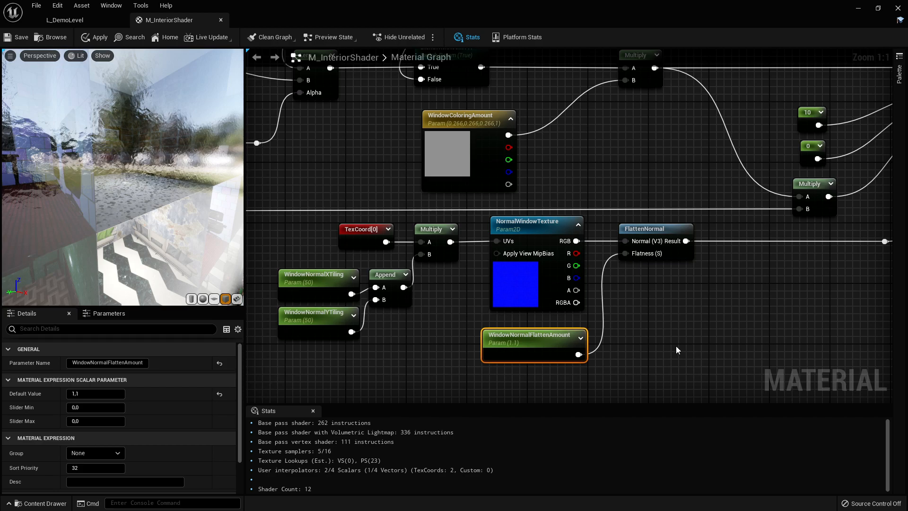
{"action": "left_click", "coordinate": [688, 330]}
{"action": "scroll", "coordinate": [587, 313], "scroll_direction": "down", "scroll_amount": 1}
{"action": "scroll", "coordinate": [588, 314], "scroll_direction": "up", "scroll_amount": 1}
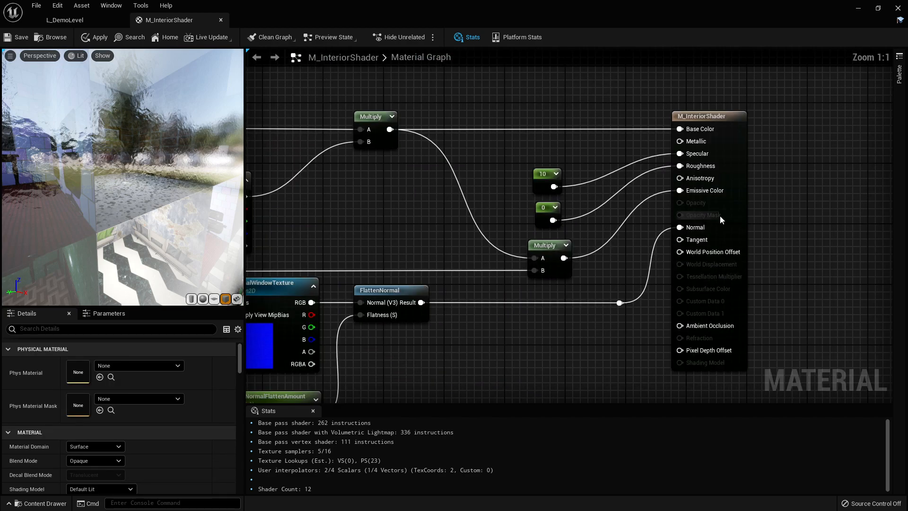